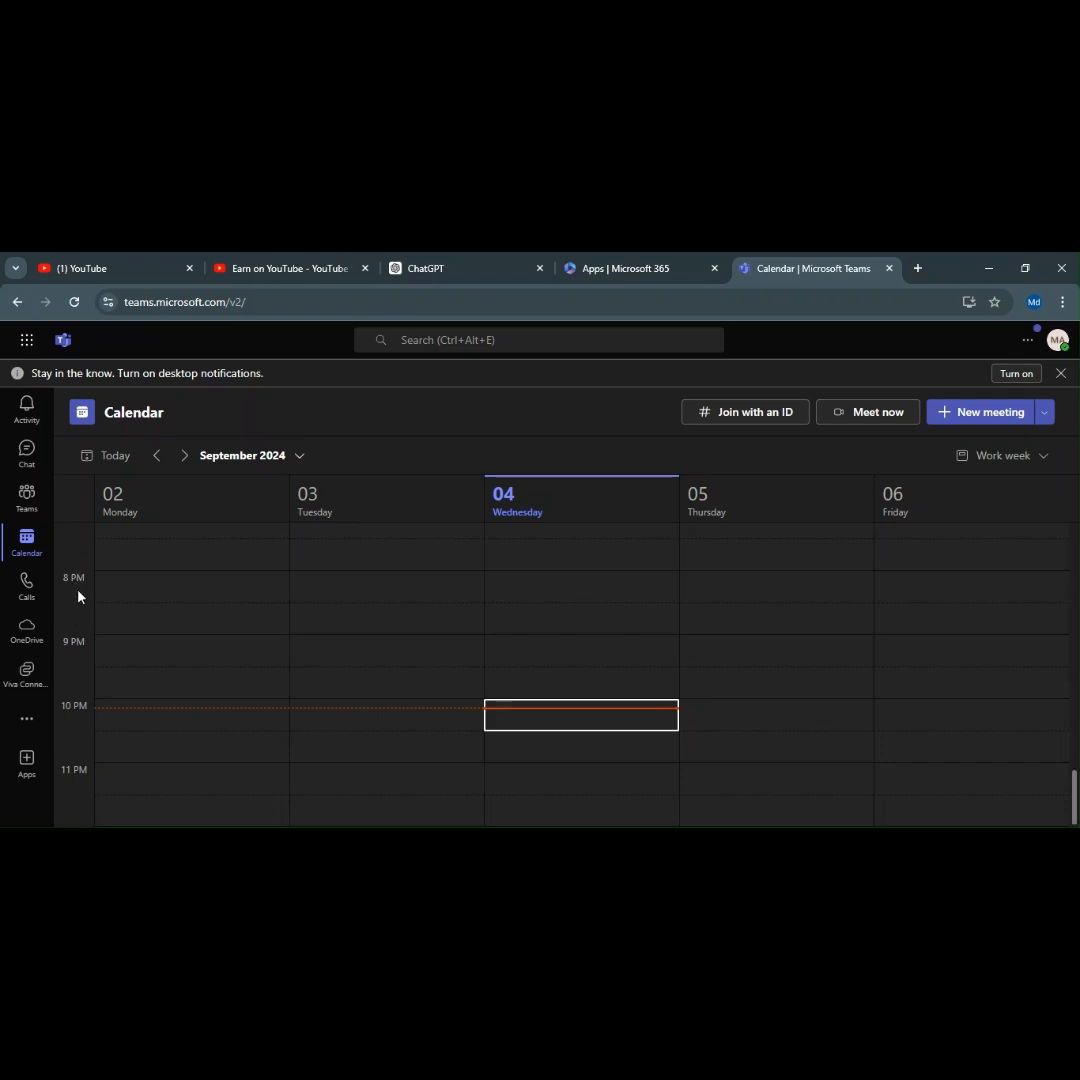
# Create a meeting in Wednesday's 8:30–9:00 PM calendar slot titled 'M365 demo meetig'.
pyautogui.scroll(2, 80, 612)
pyautogui.scroll(10, 78, 600)
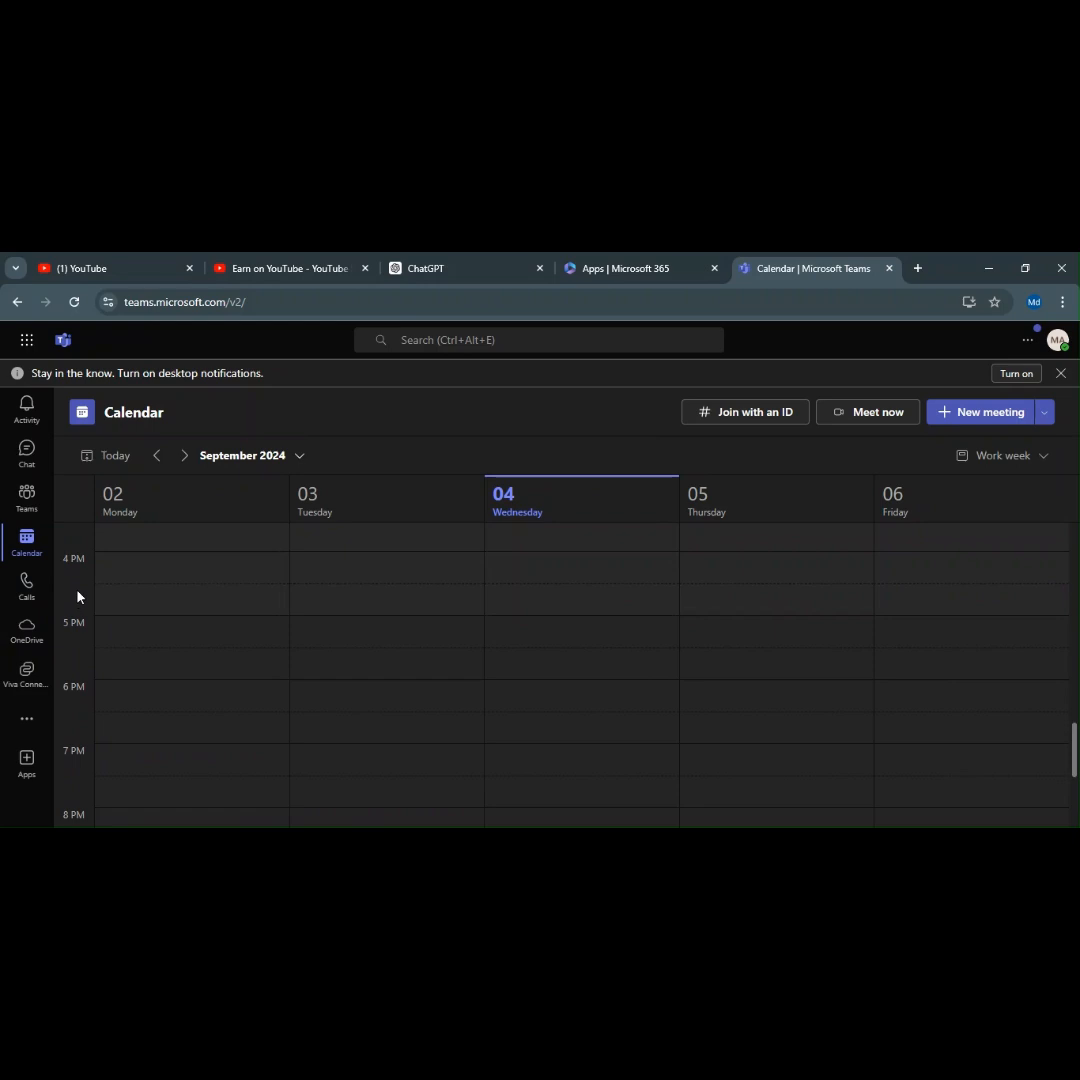
pyautogui.scroll(5, 78, 597)
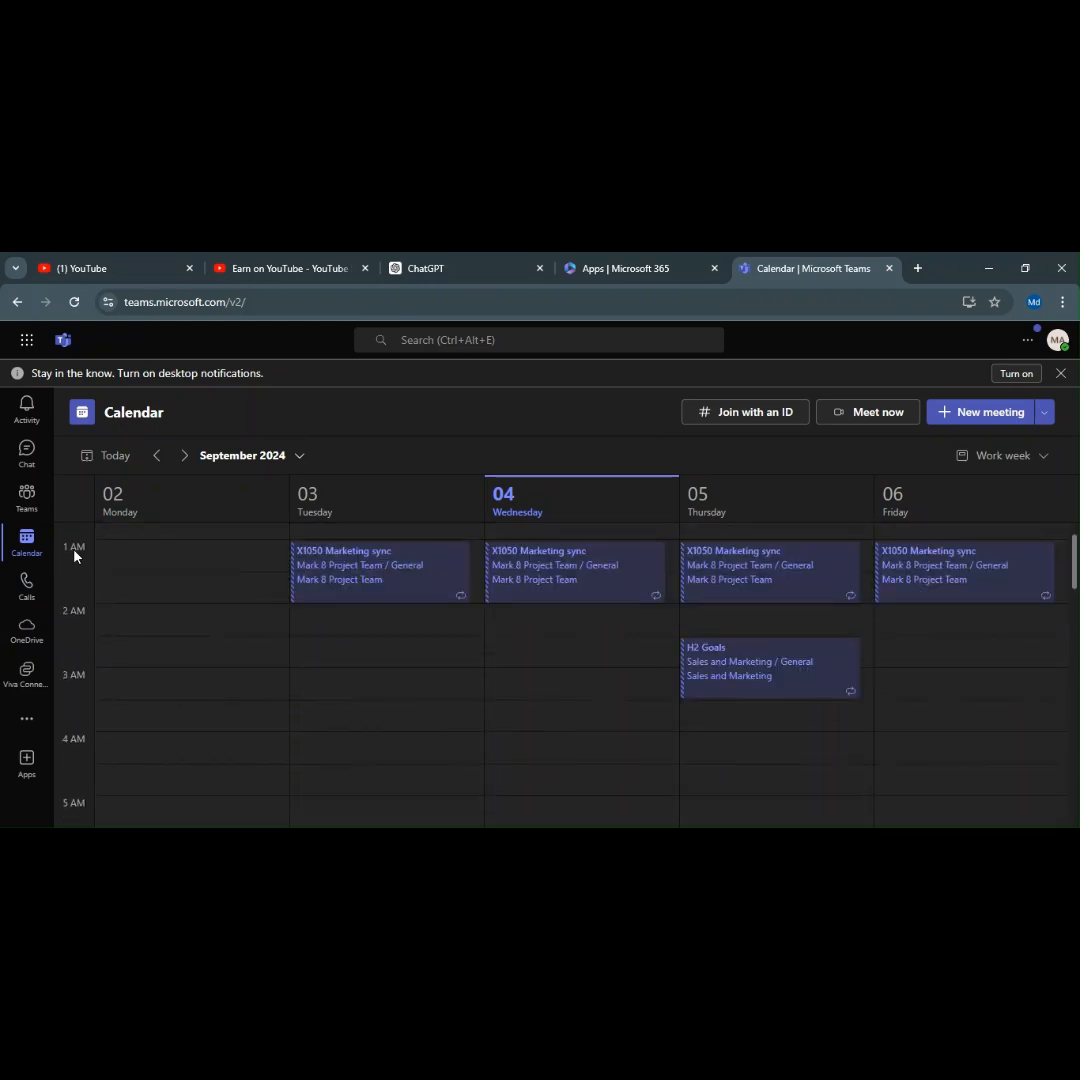
pyautogui.scroll(-10, 70, 590)
pyautogui.scroll(1, 67, 595)
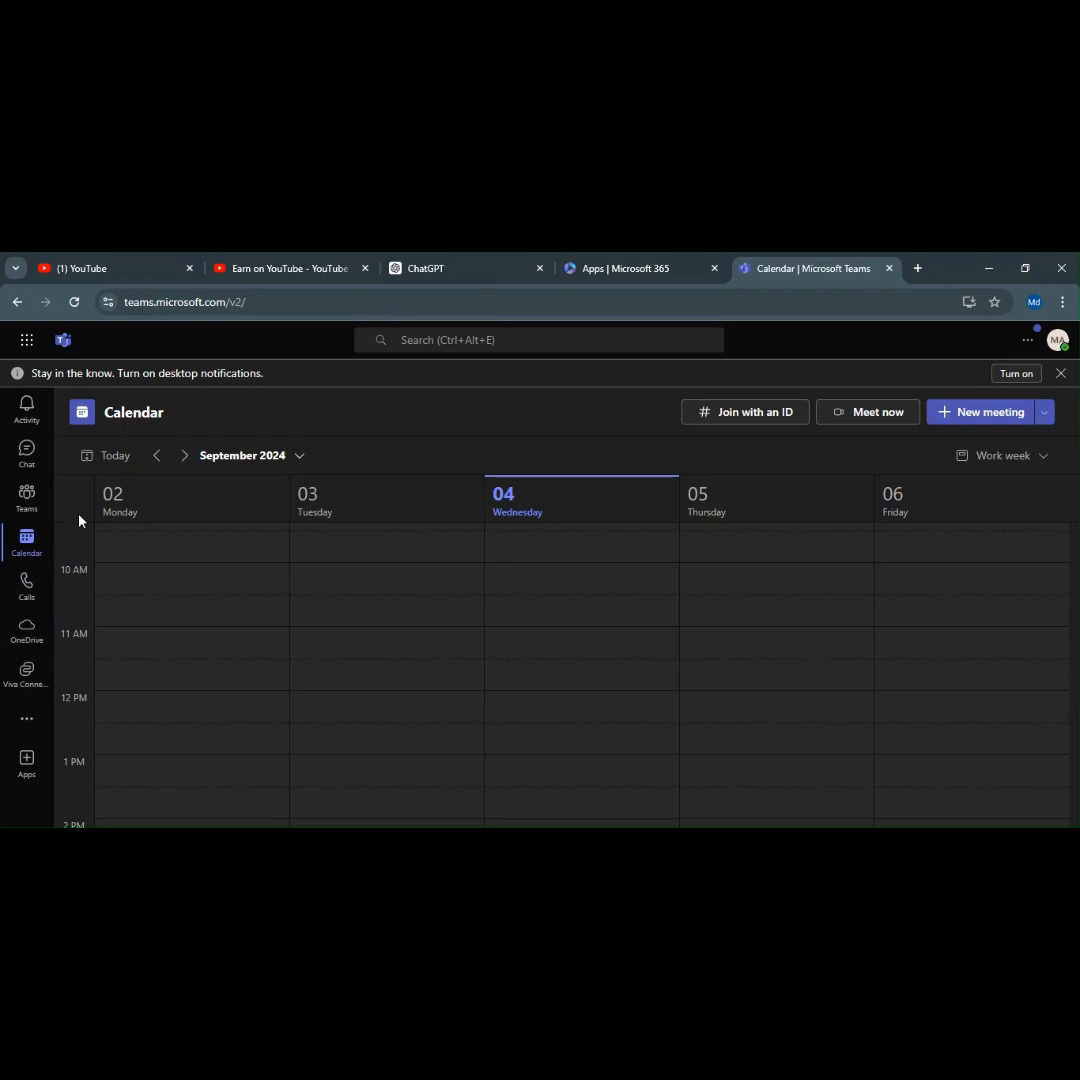
pyautogui.scroll(-5, 74, 577)
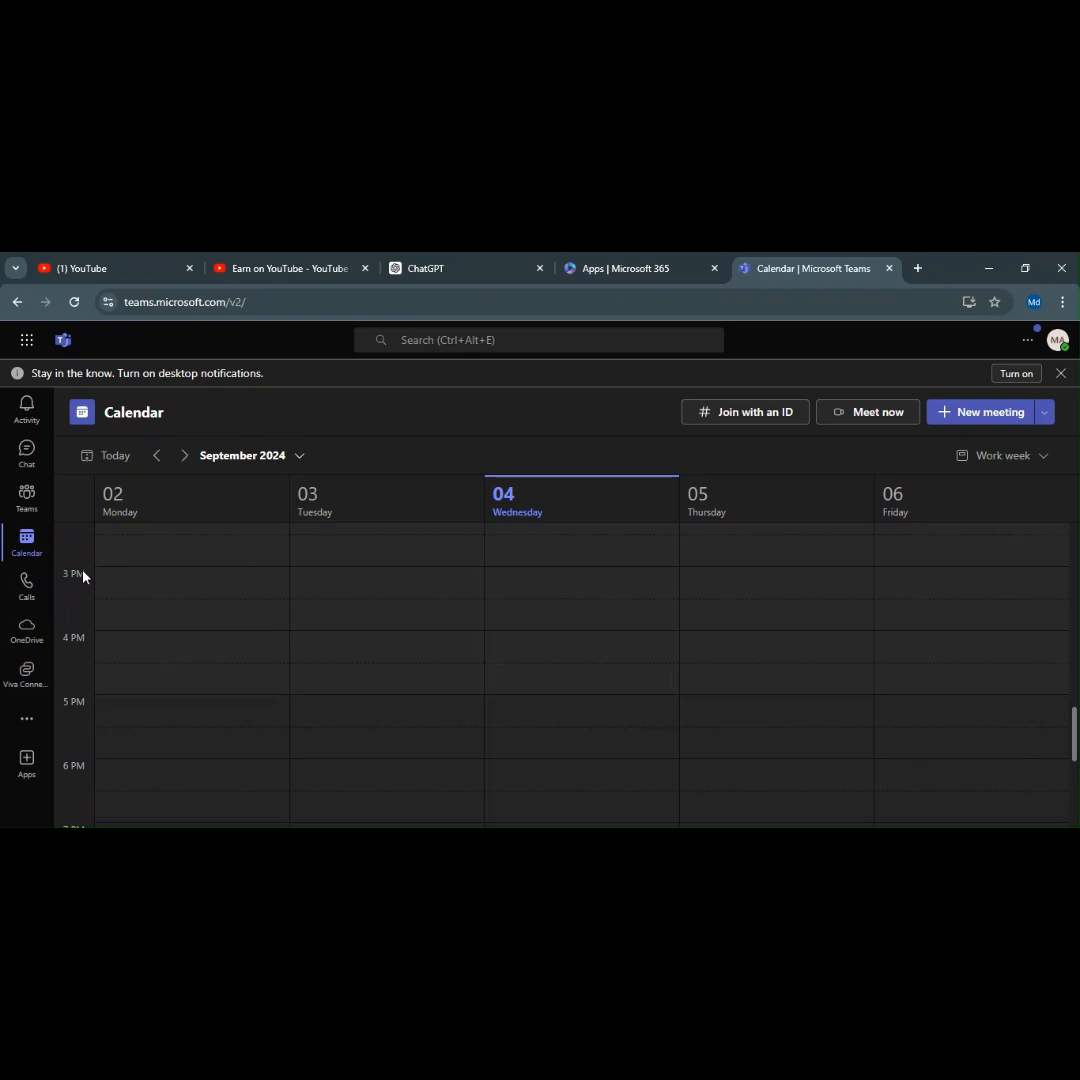
pyautogui.scroll(5, 352, 574)
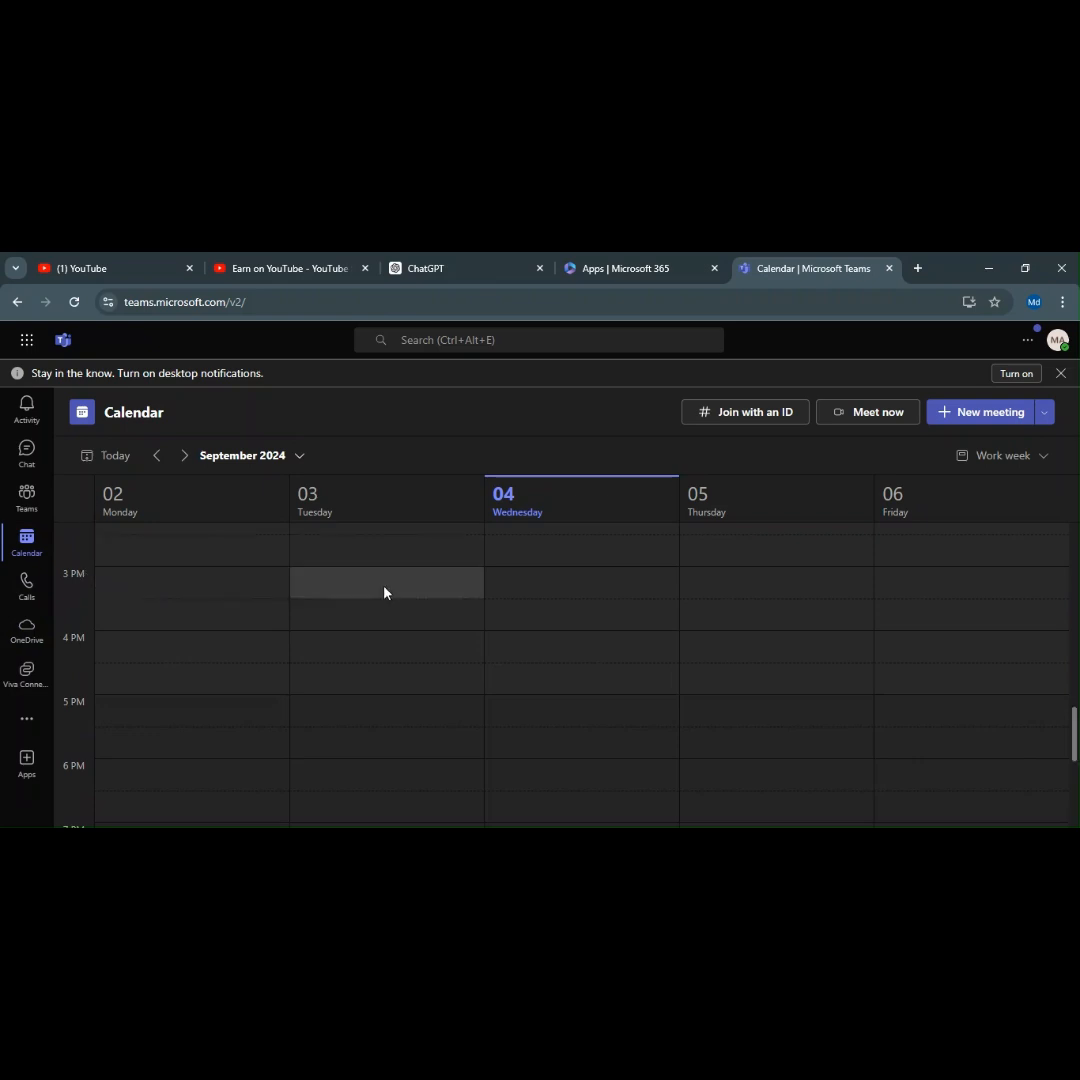
pyautogui.scroll(10, 558, 655)
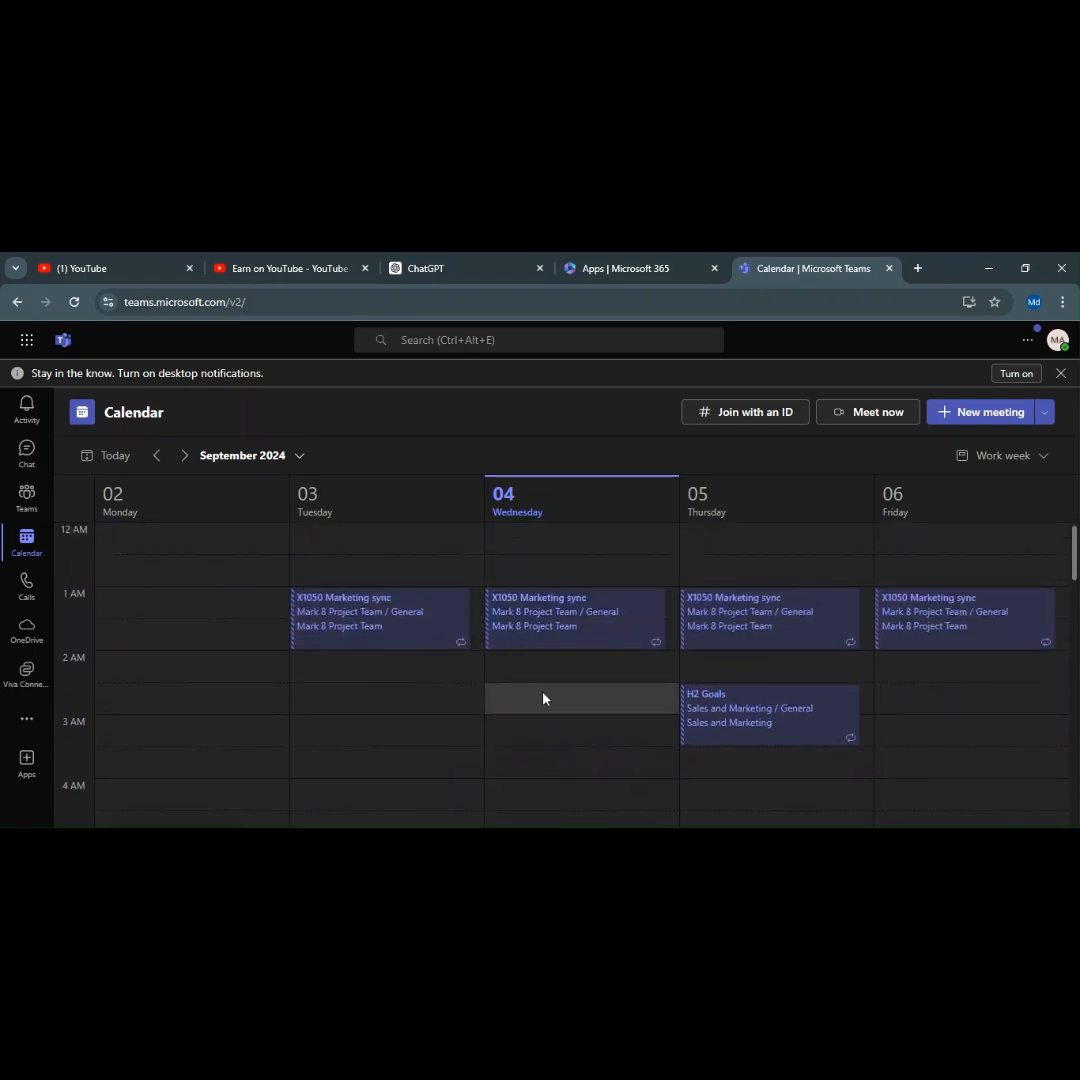
pyautogui.scroll(-4, 538, 694)
pyautogui.scroll(-16, 545, 685)
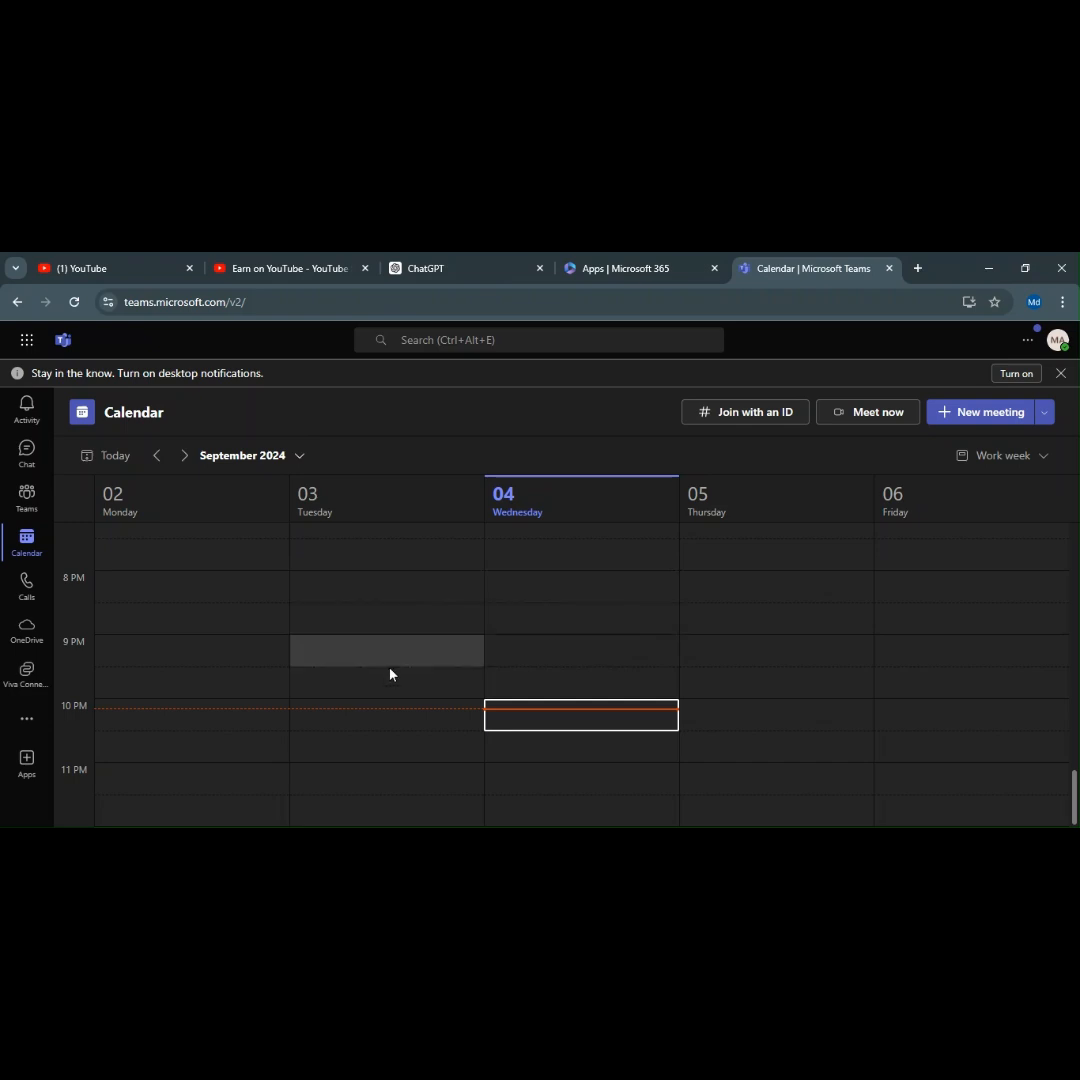
pyautogui.doubleClick(566, 630)
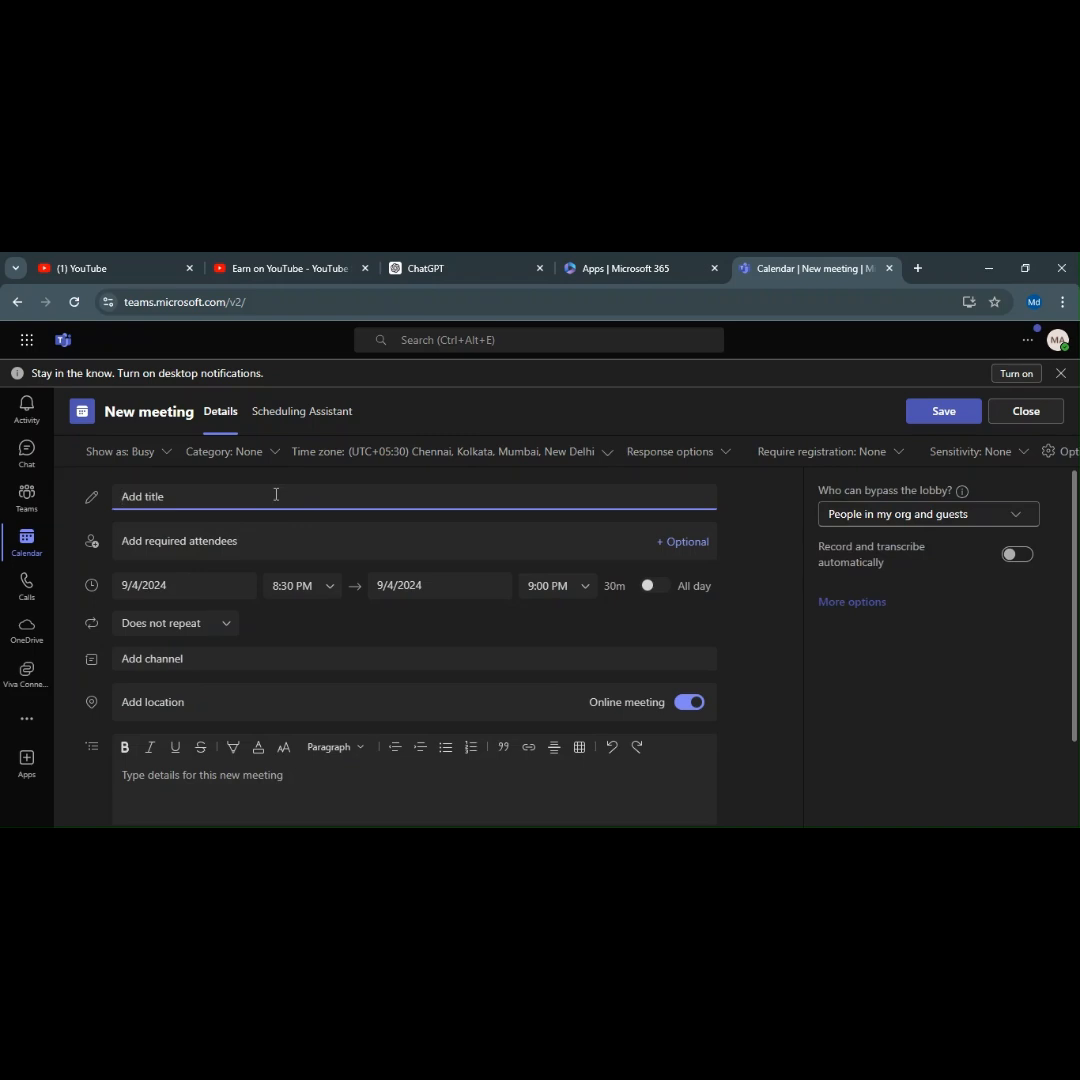
pyautogui.write('M365 demo meetig')
pyautogui.press('BackSpace')
pyautogui.click(277, 532)
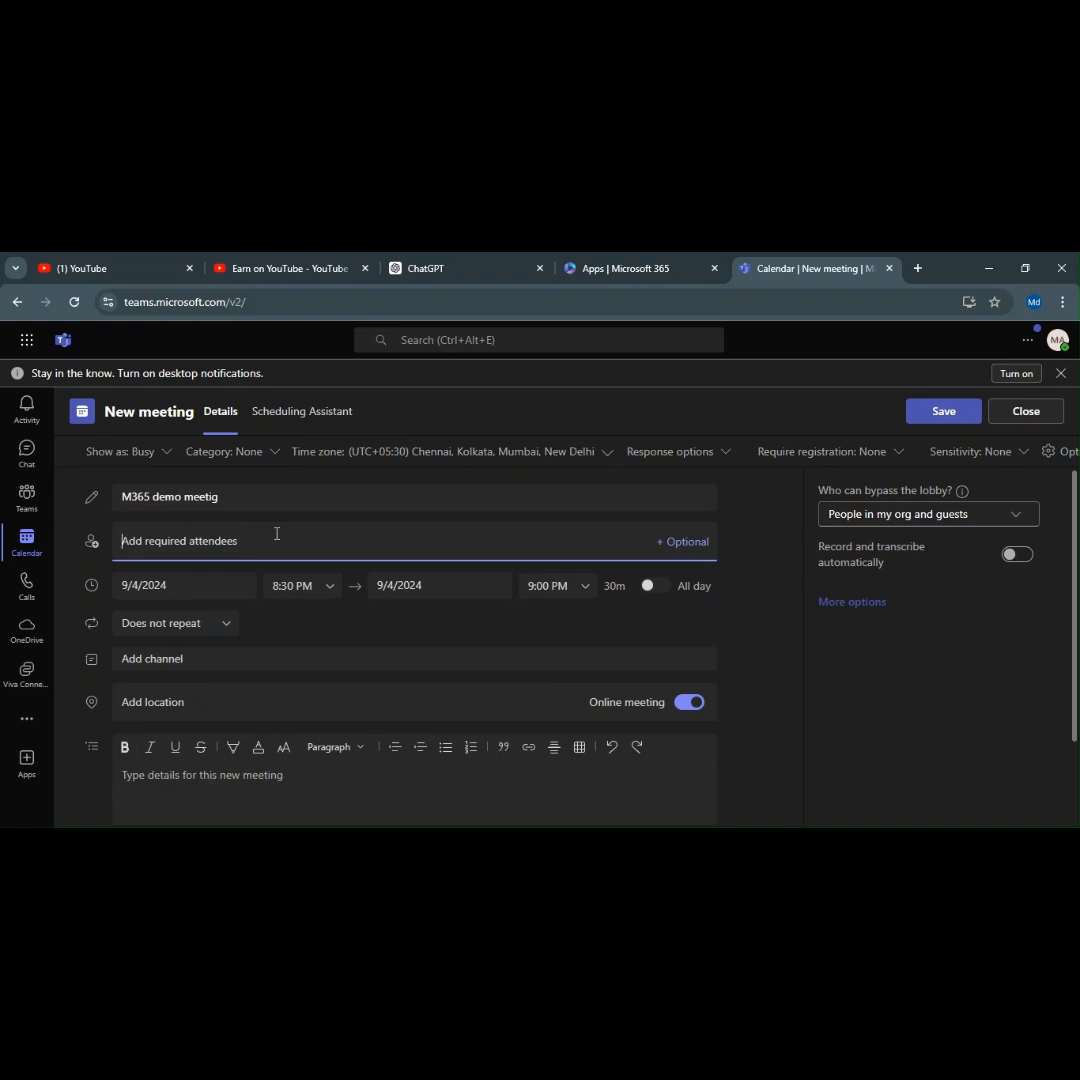
# Add two colleagues from name suggestions, then one external e-mail address, as required attendees.
pyautogui.write('al')
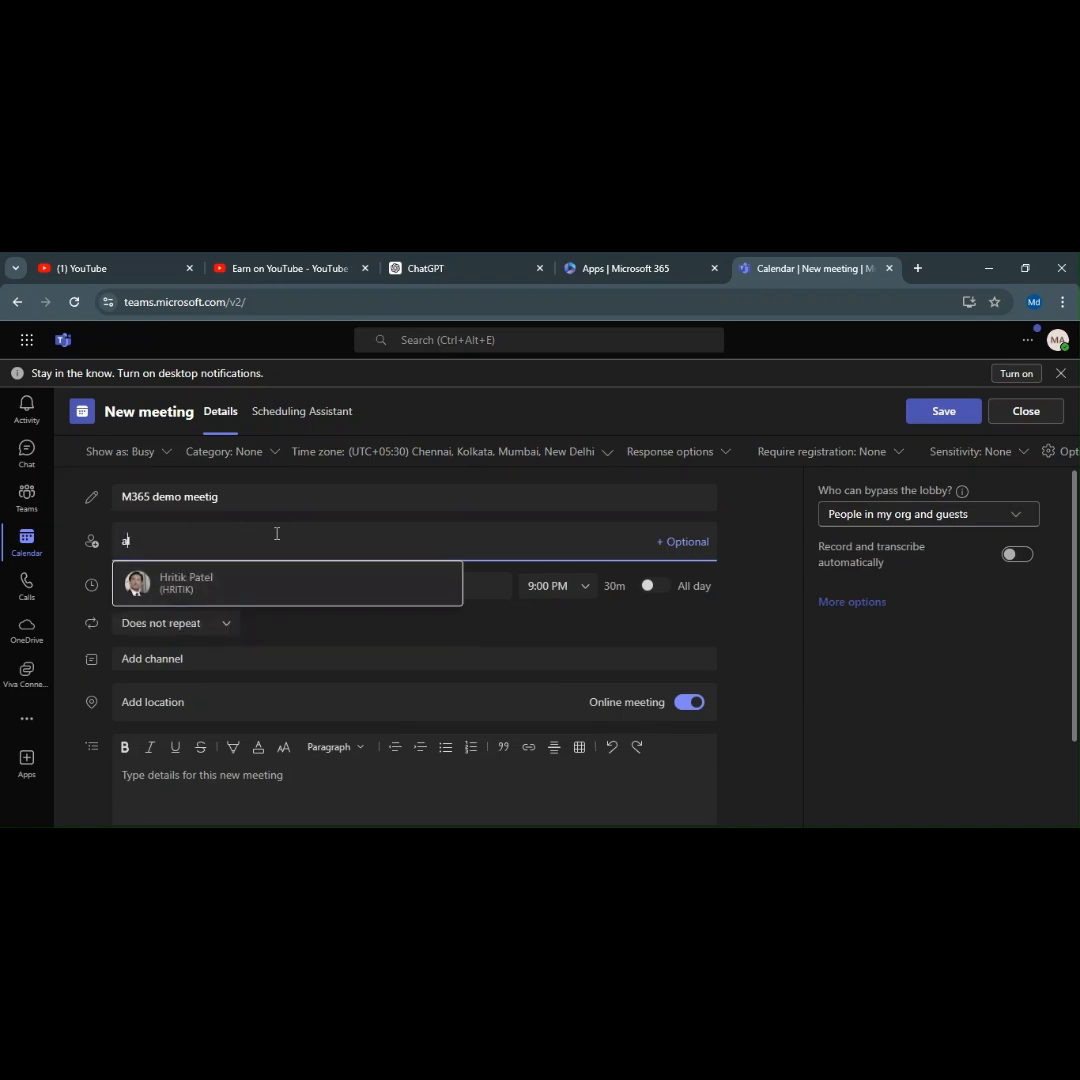
pyautogui.press('Return')
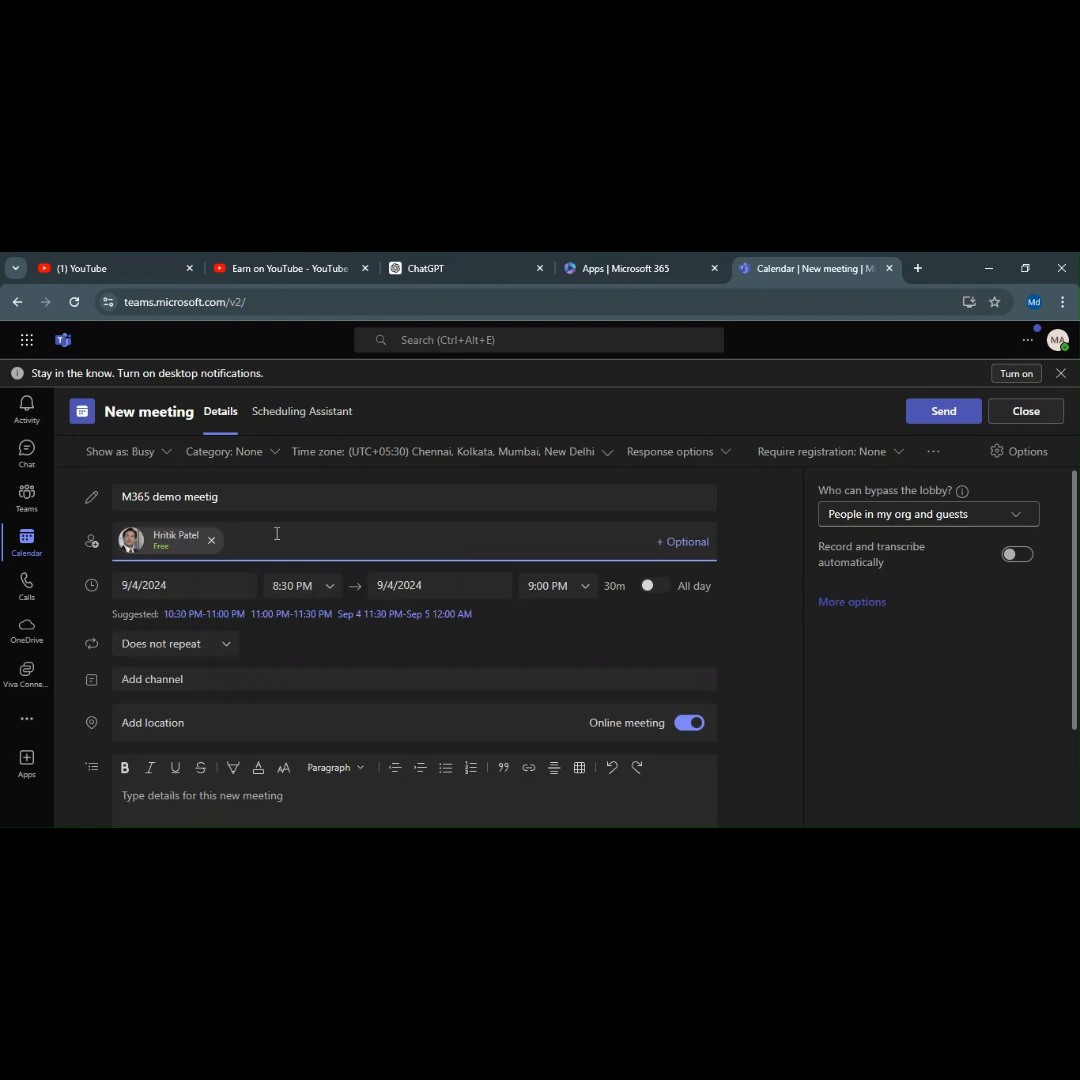
pyautogui.write('ale')
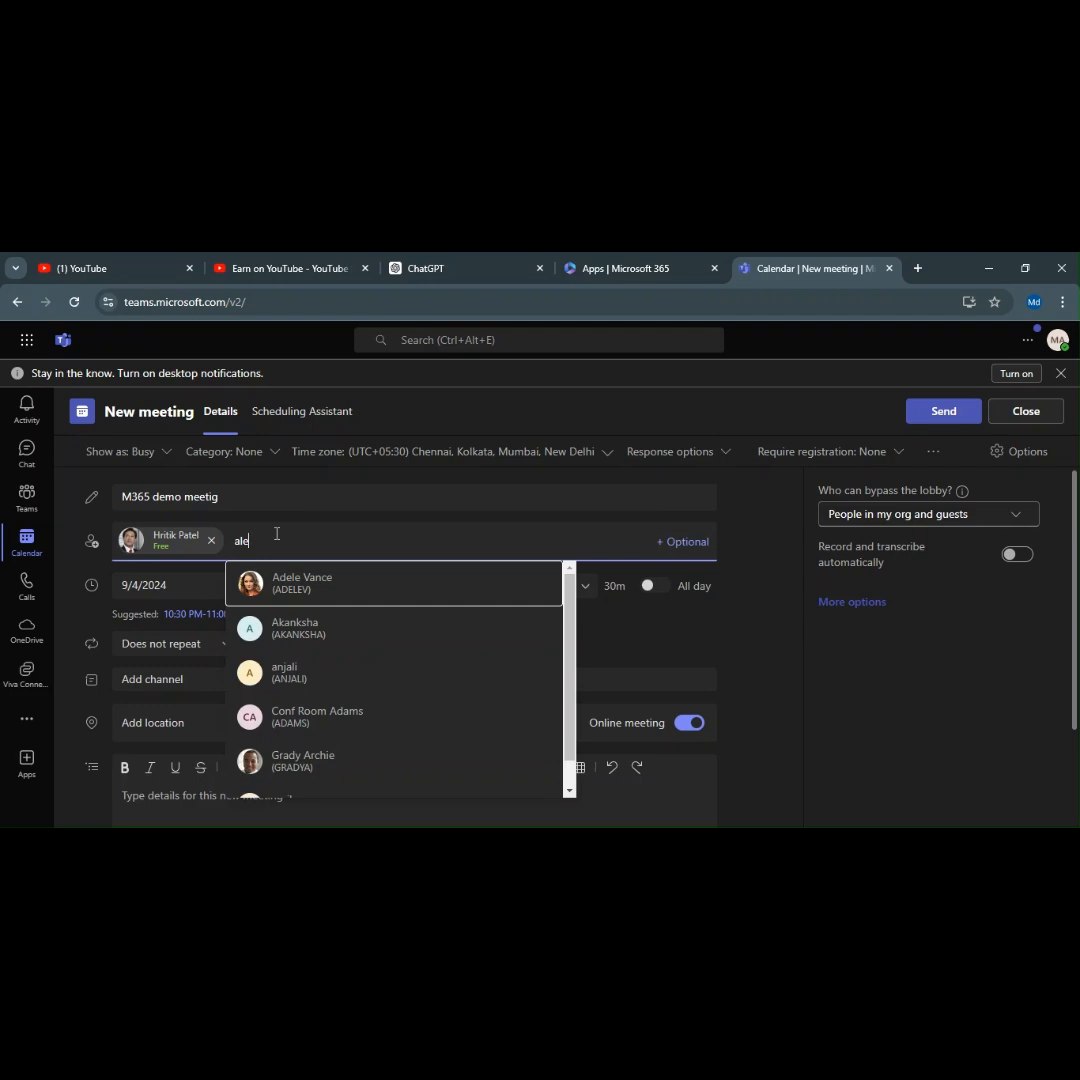
pyautogui.click(313, 588)
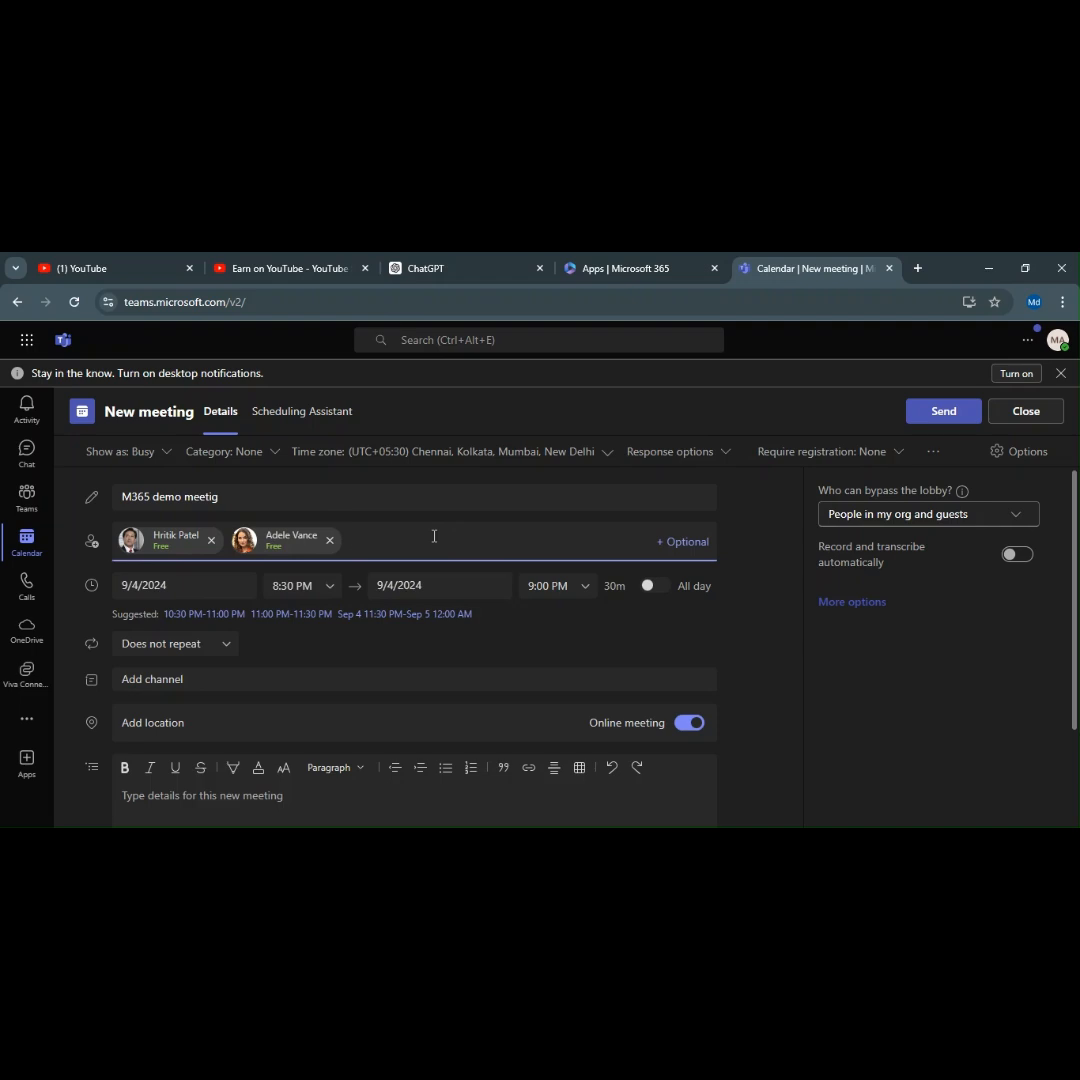
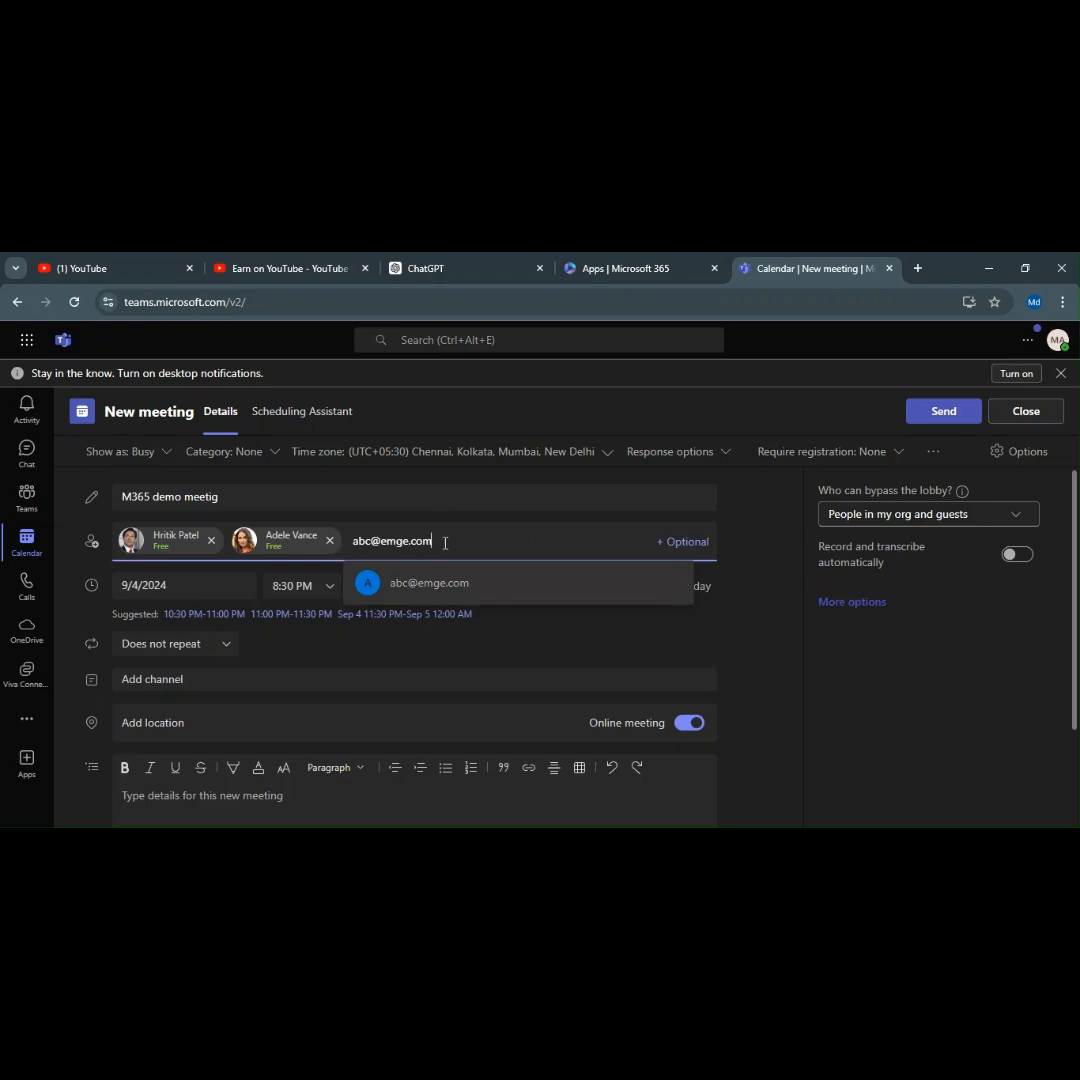
pyautogui.click(497, 590)
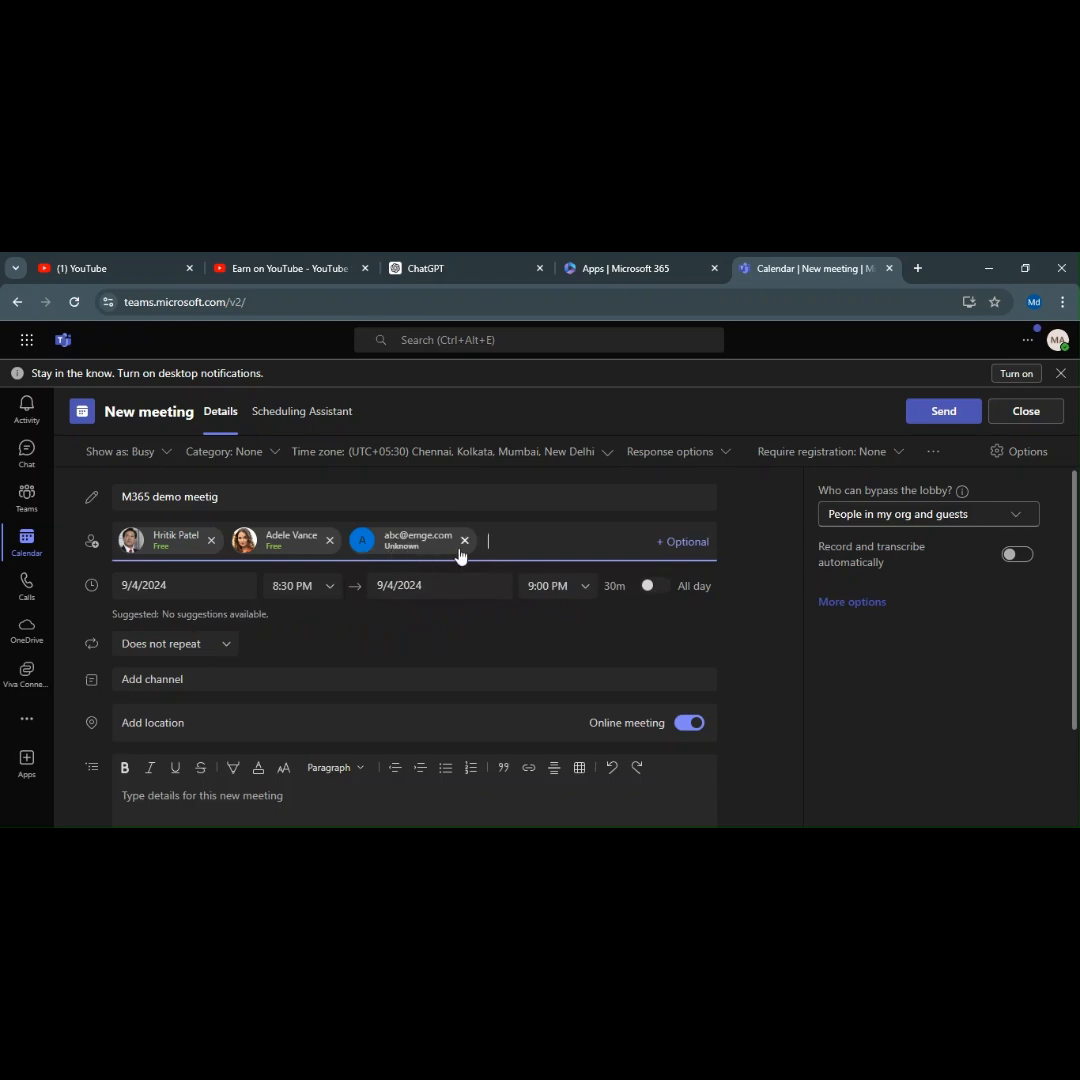
# Move the meeting date to 5 September 2024.
pyautogui.click(677, 545)
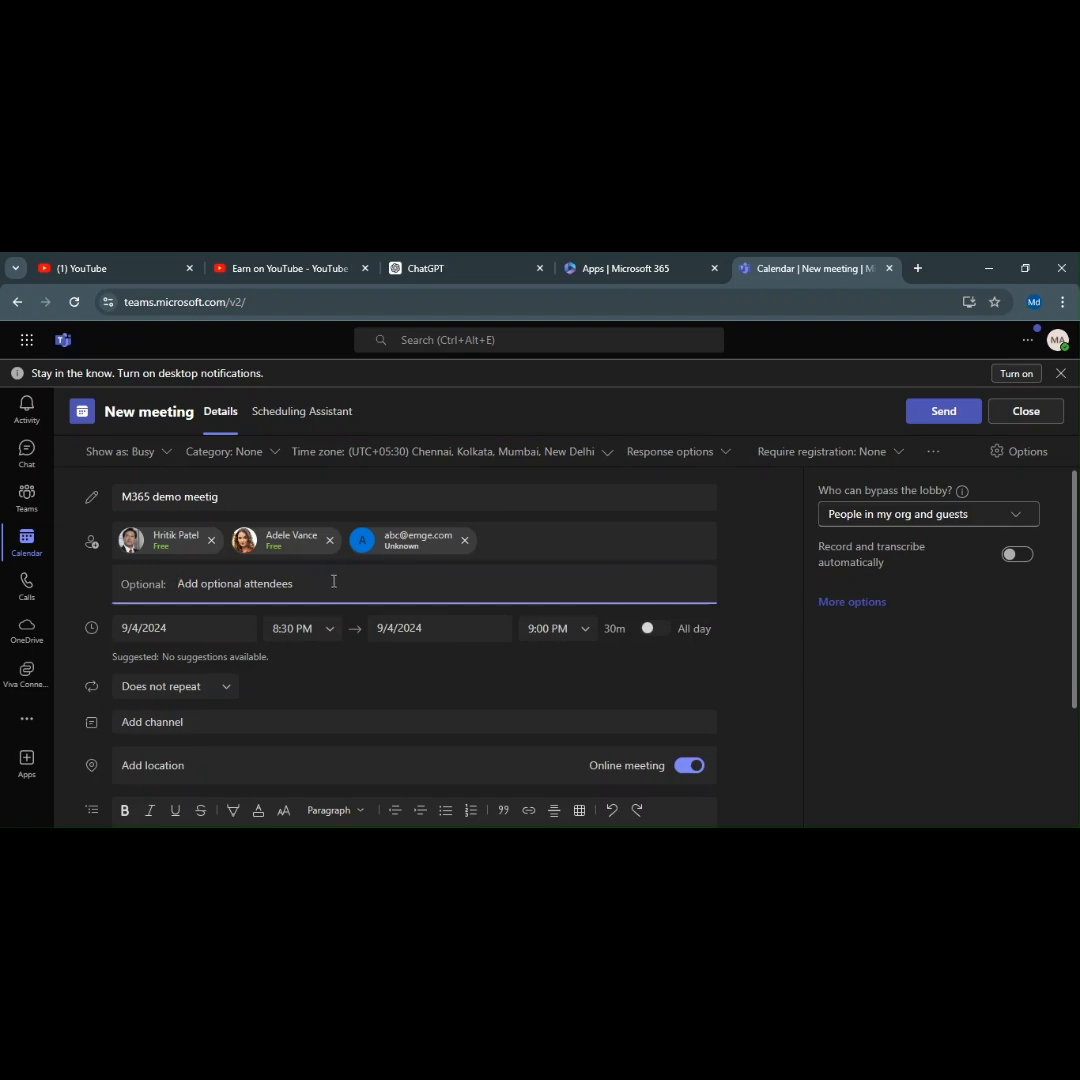
pyautogui.click(228, 630)
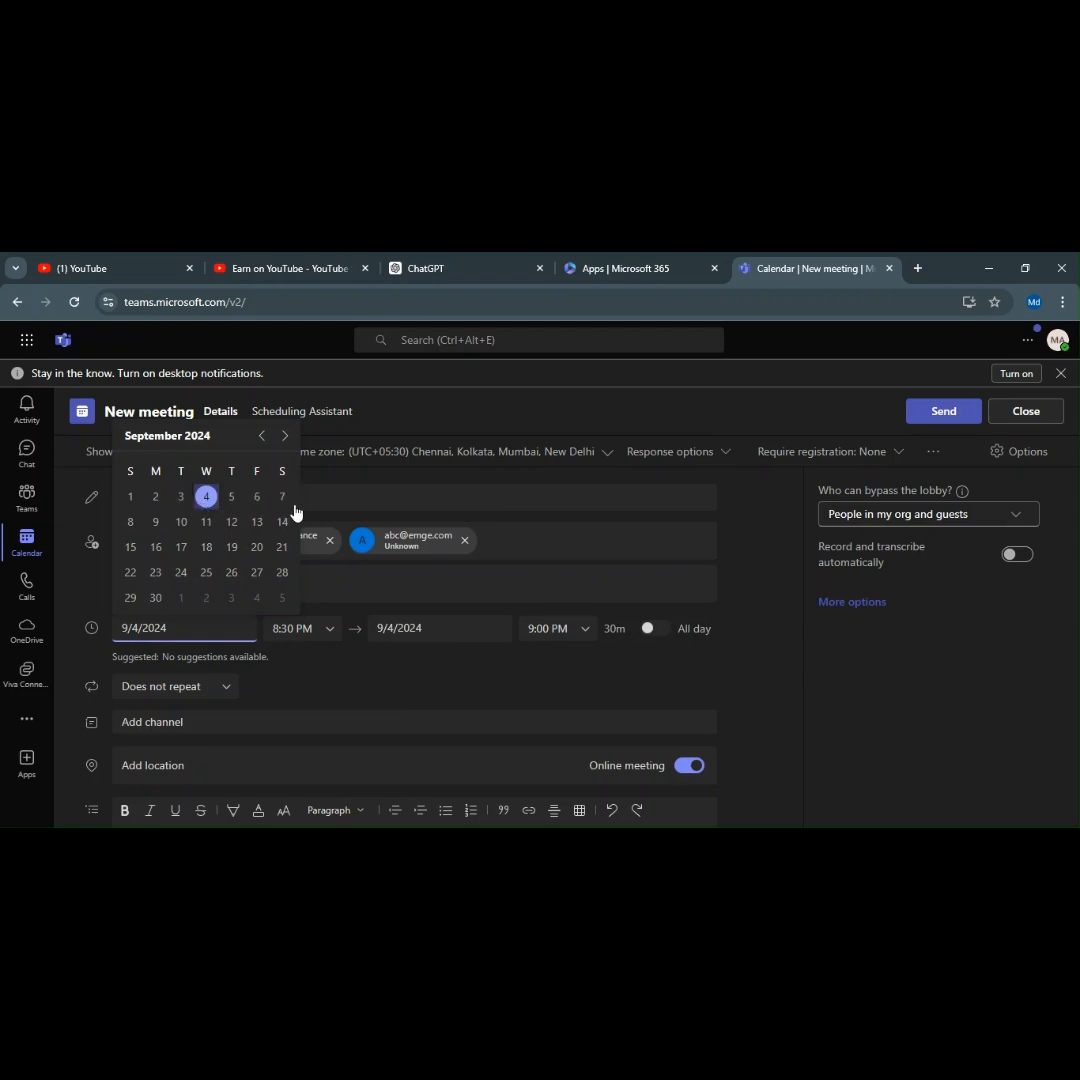
pyautogui.click(231, 497)
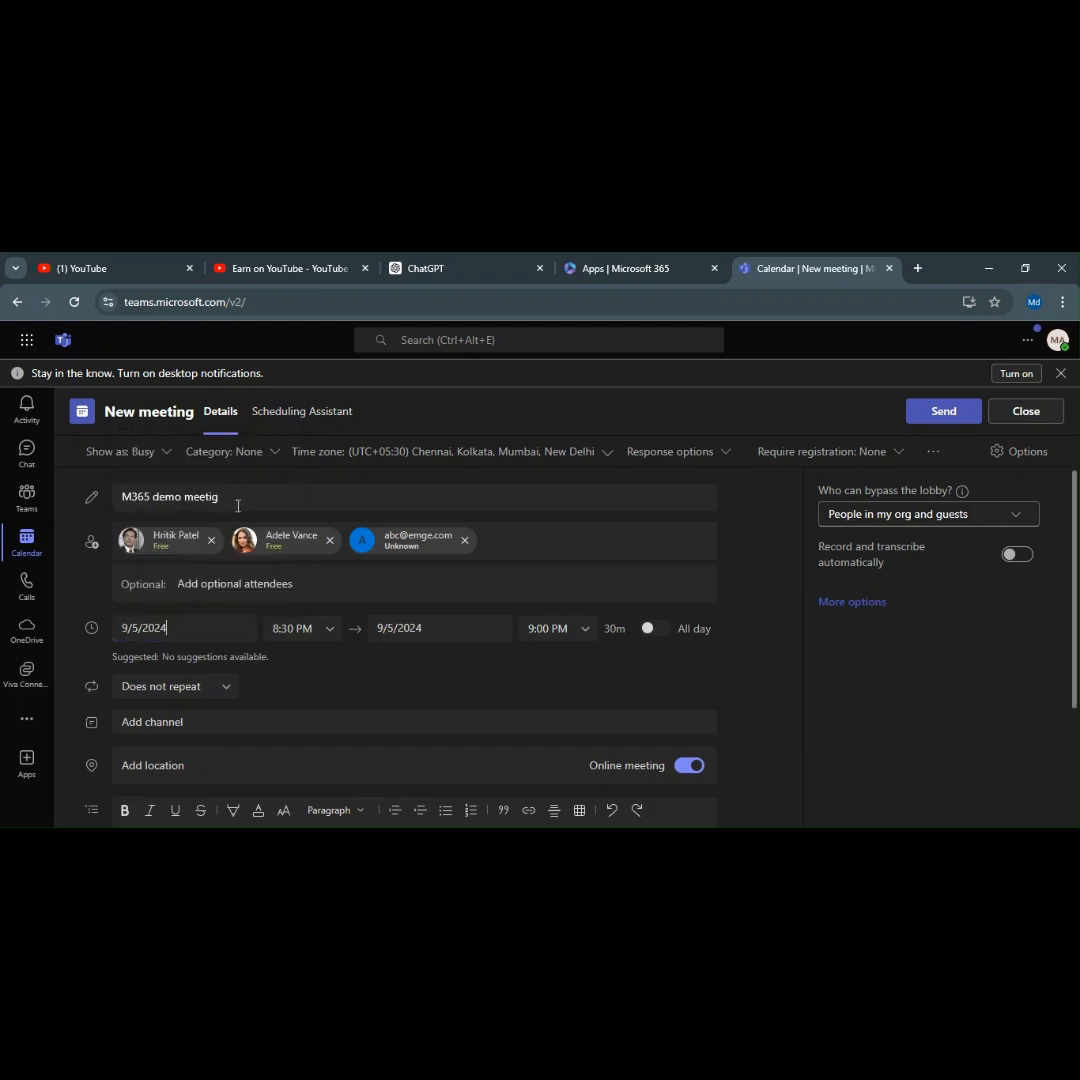
# Set the meeting to start at 10:00 PM and end at 11:00 PM.
pyautogui.click(313, 629)
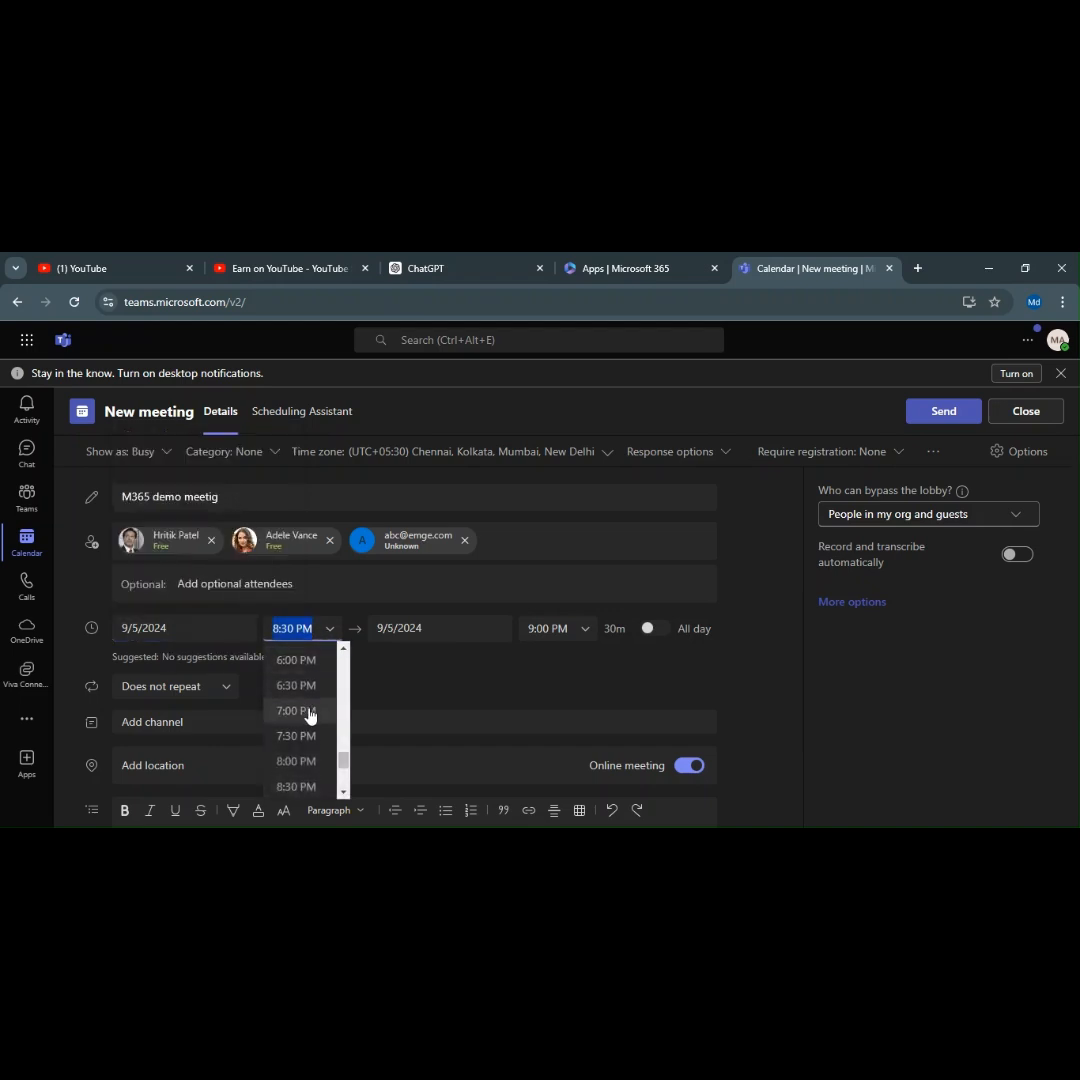
pyautogui.scroll(-3, 309, 714)
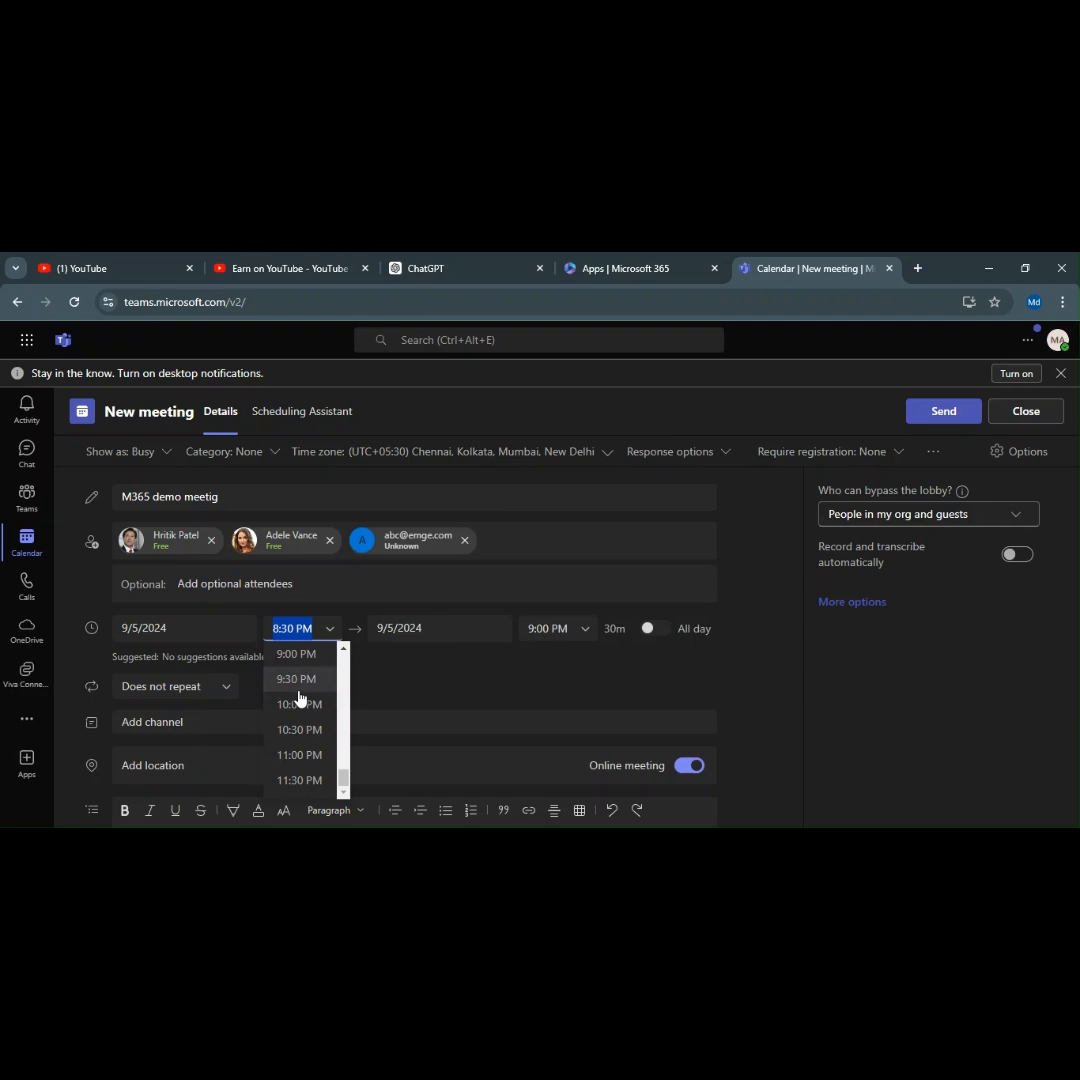
pyautogui.click(400, 673)
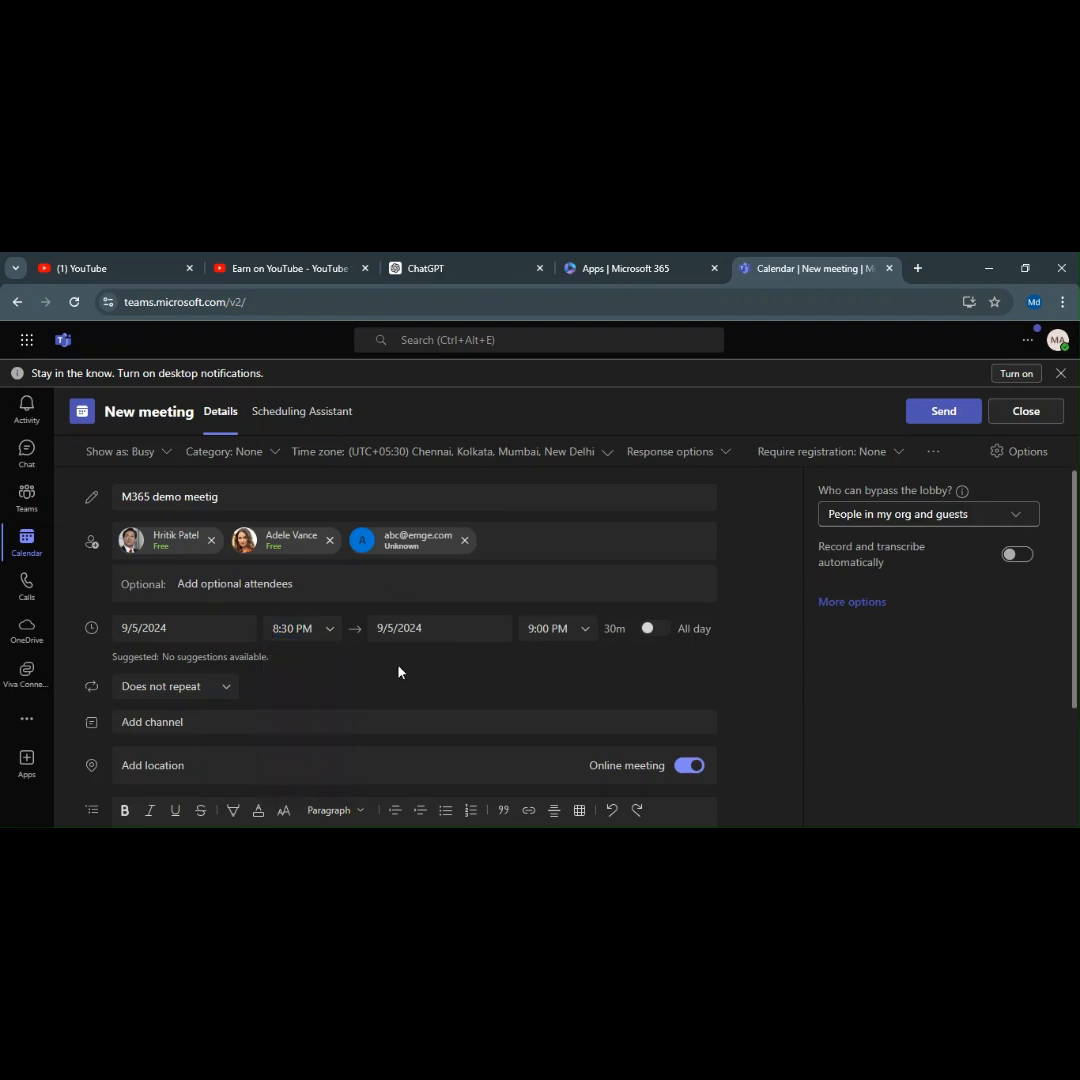
pyautogui.click(336, 638)
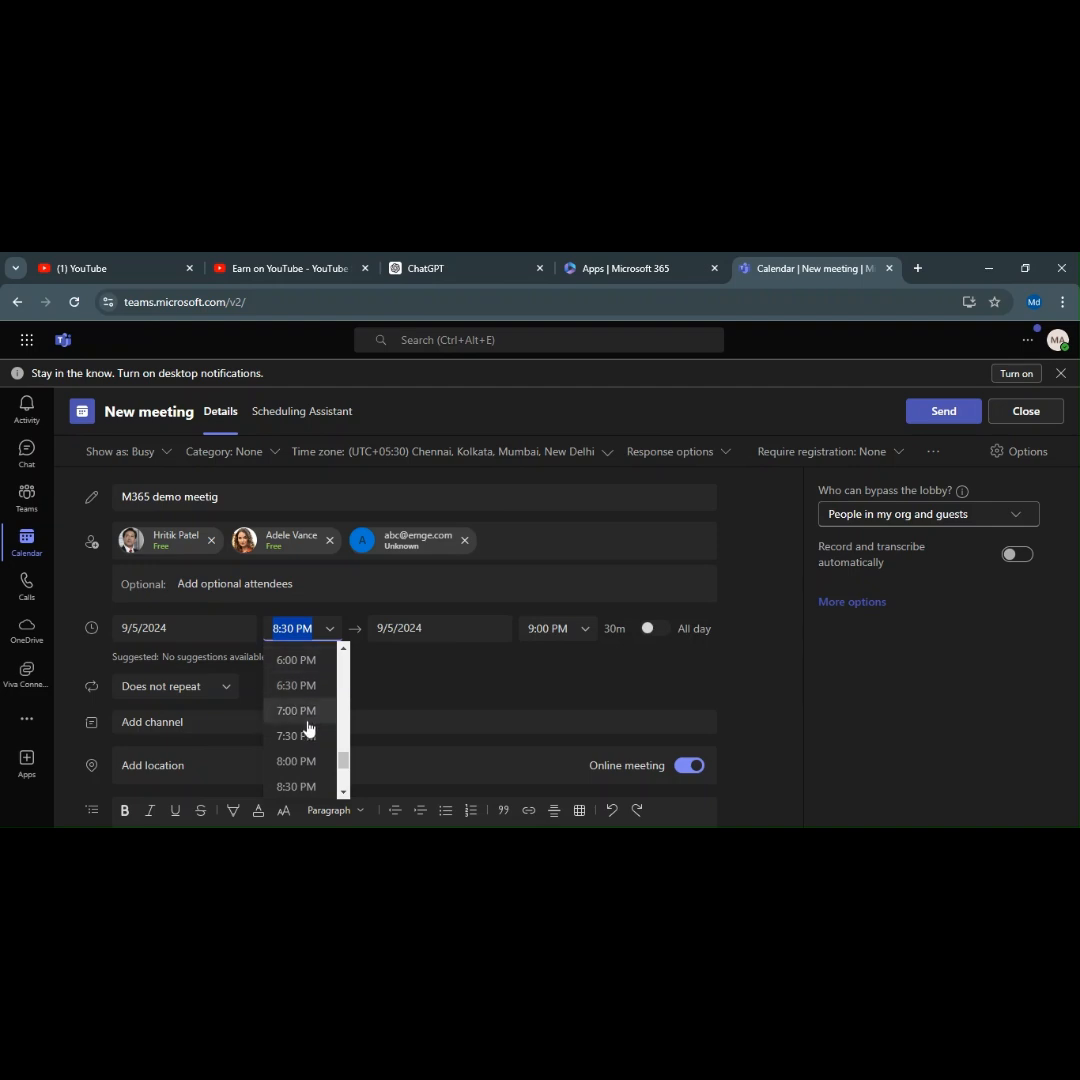
pyautogui.scroll(-3, 321, 720)
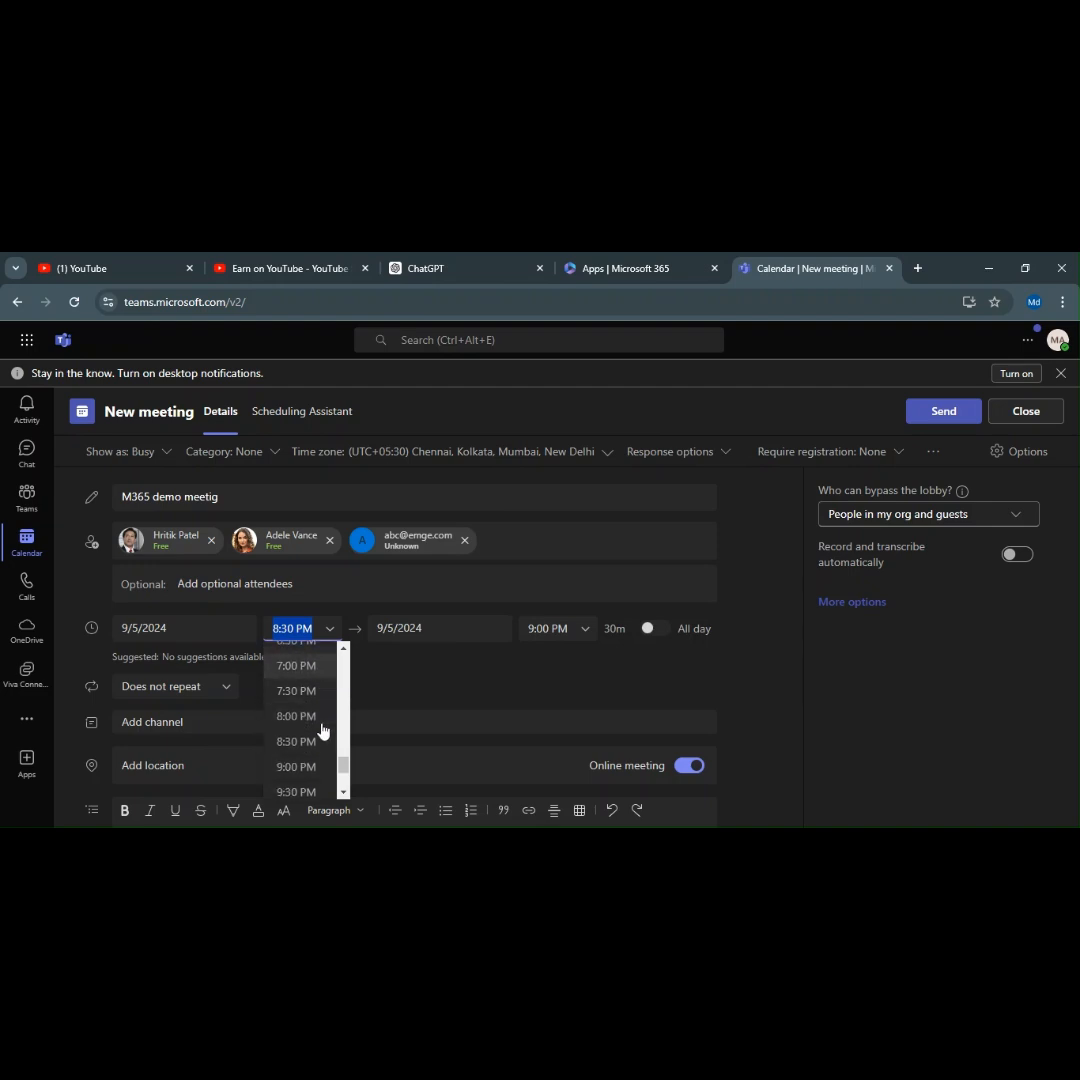
pyautogui.scroll(5, 321, 718)
pyautogui.scroll(-5, 320, 716)
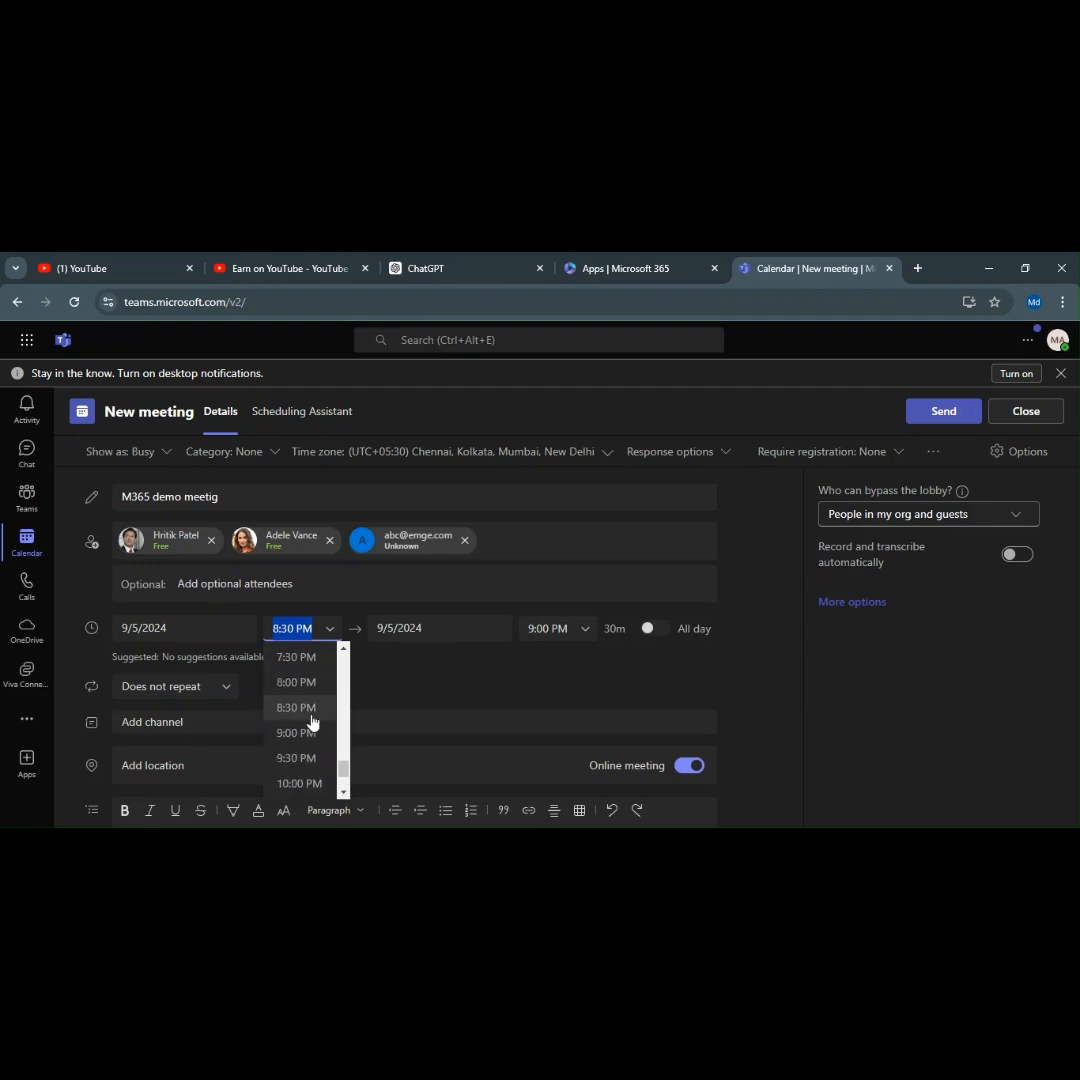
pyautogui.click(302, 706)
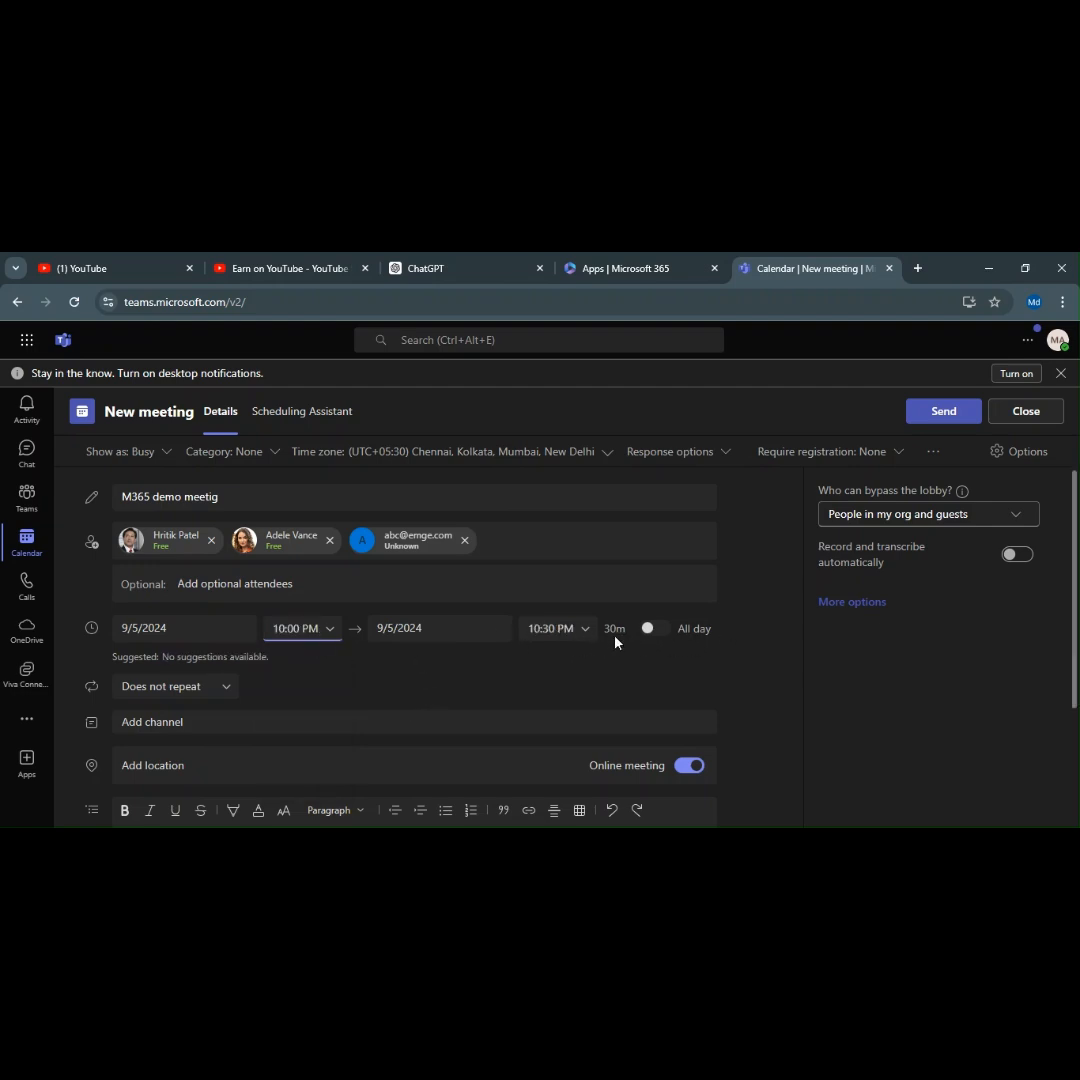
pyautogui.moveTo(627, 630); pyautogui.dragTo(606, 628)
pyautogui.click(619, 669)
pyautogui.click(588, 637)
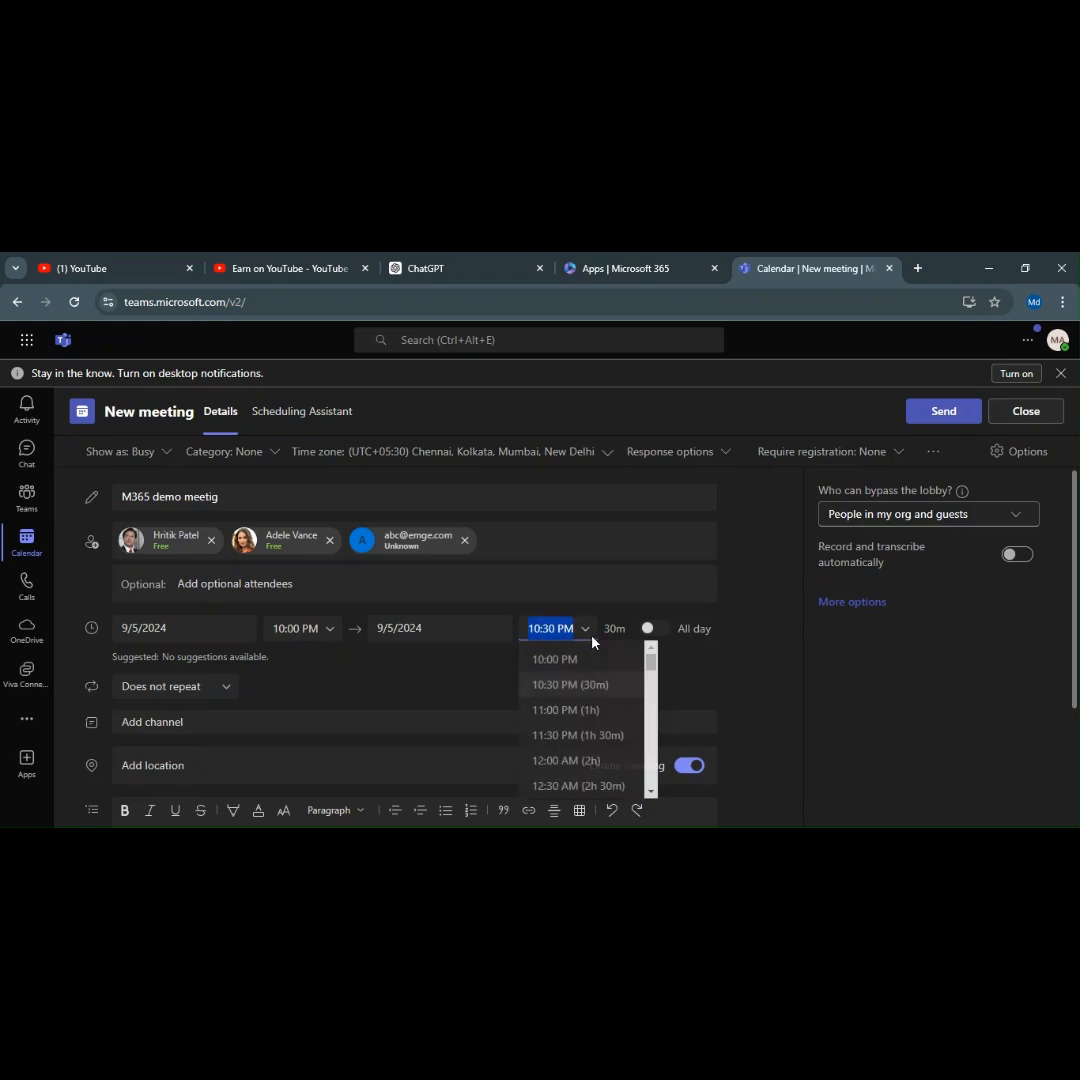
pyautogui.click(590, 712)
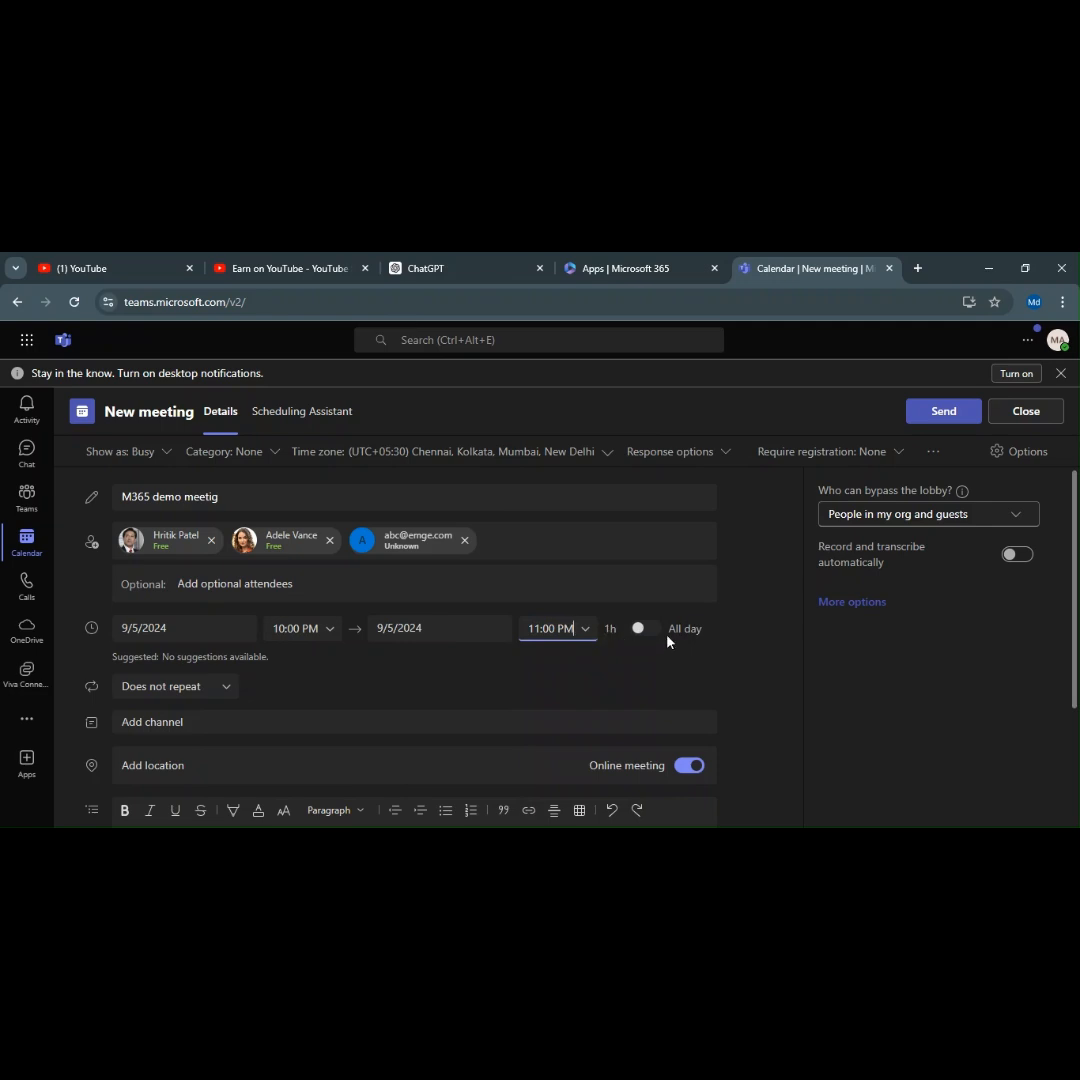
pyautogui.moveTo(714, 641); pyautogui.dragTo(675, 635)
pyautogui.scroll(-2, 210, 685)
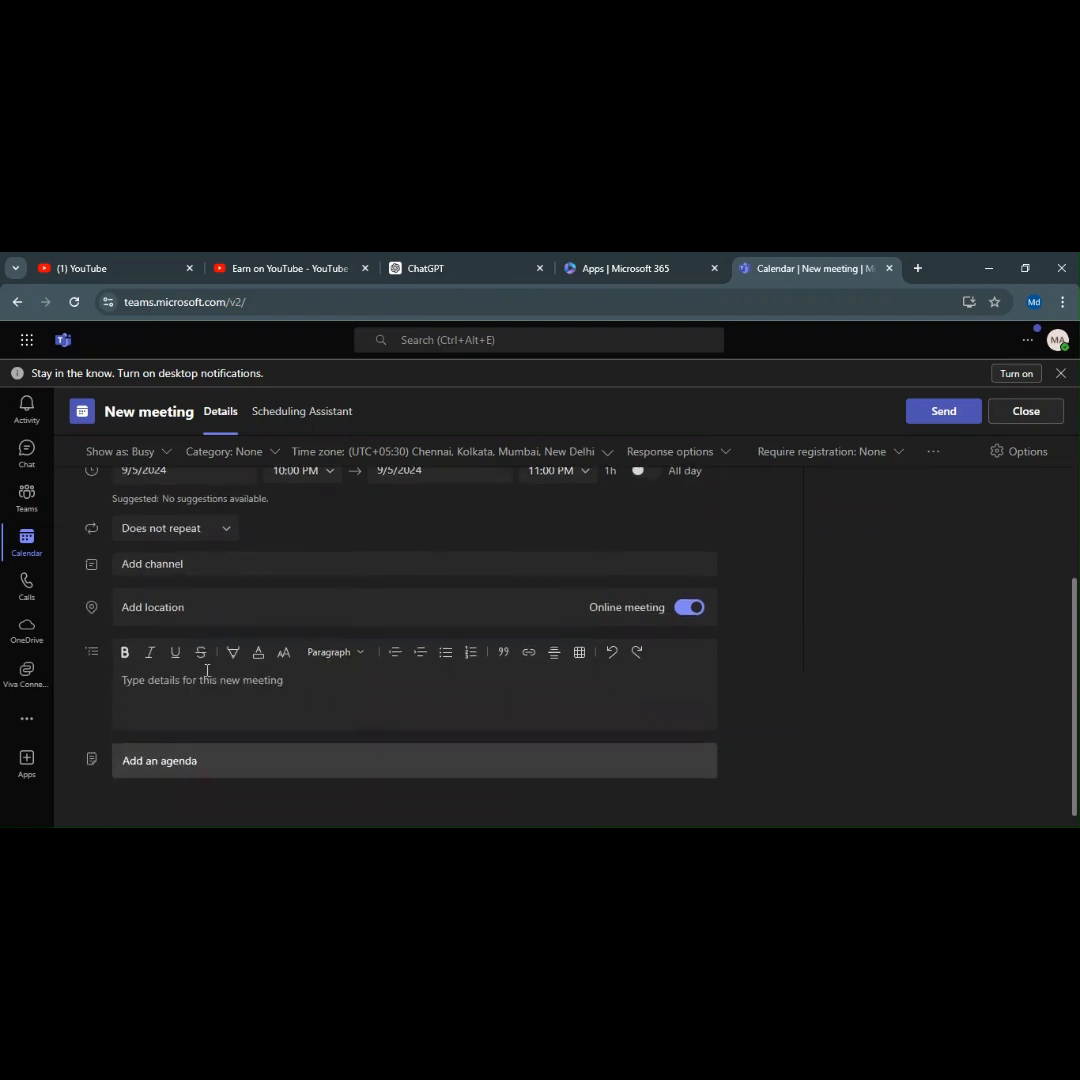
pyautogui.click(227, 537)
pyautogui.click(268, 557)
pyautogui.scroll(2, 268, 557)
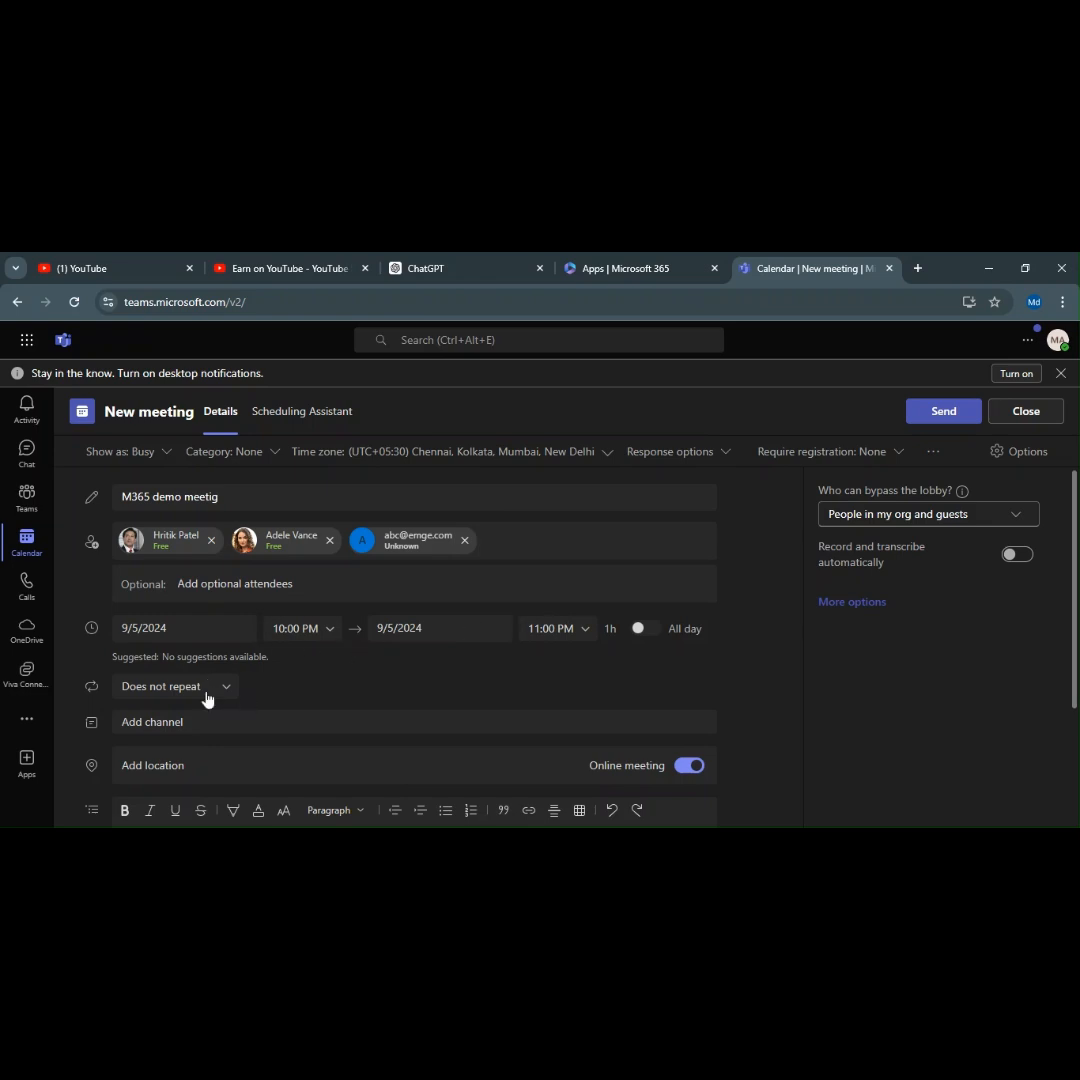
pyautogui.moveTo(202, 687); pyautogui.dragTo(118, 687)
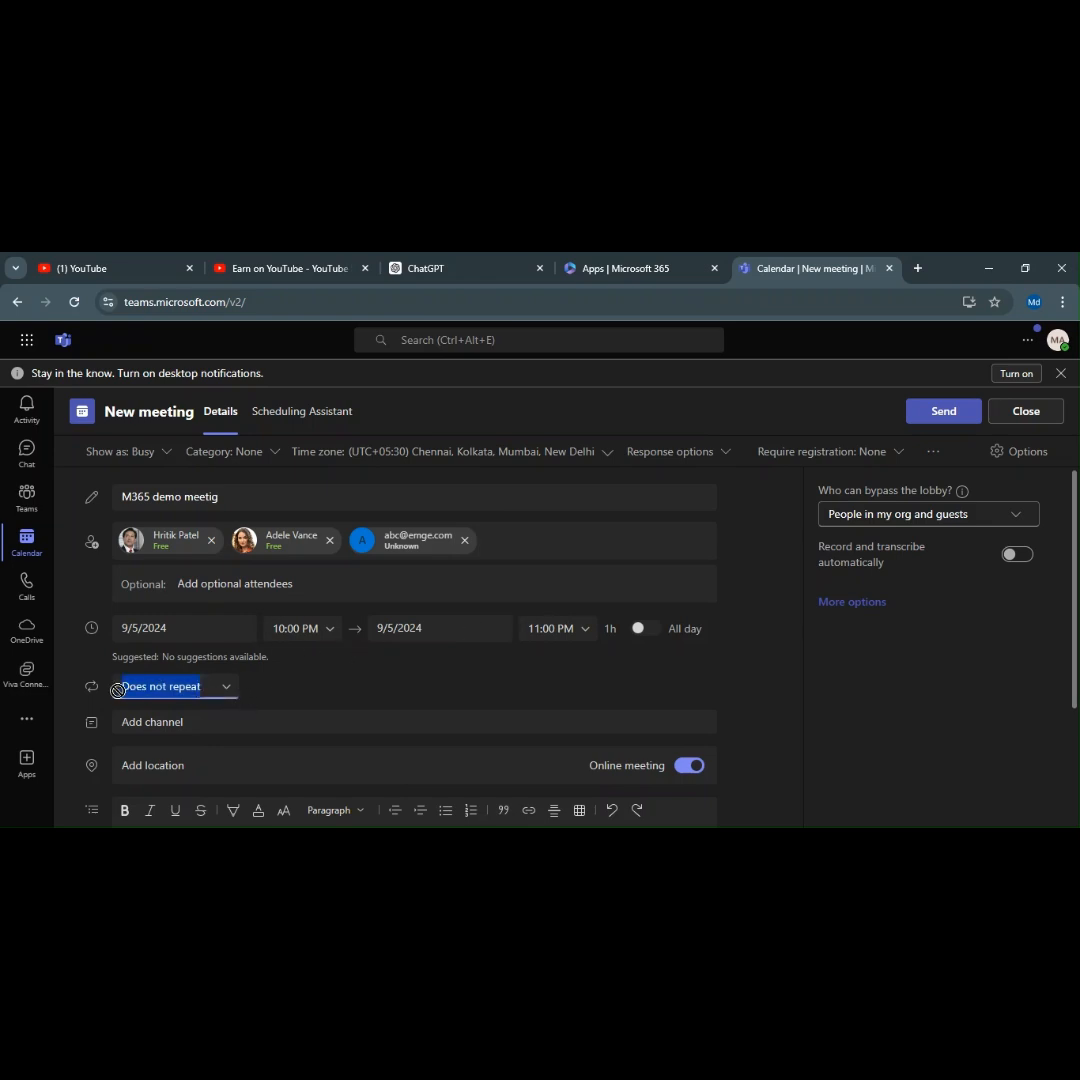
pyautogui.click(285, 692)
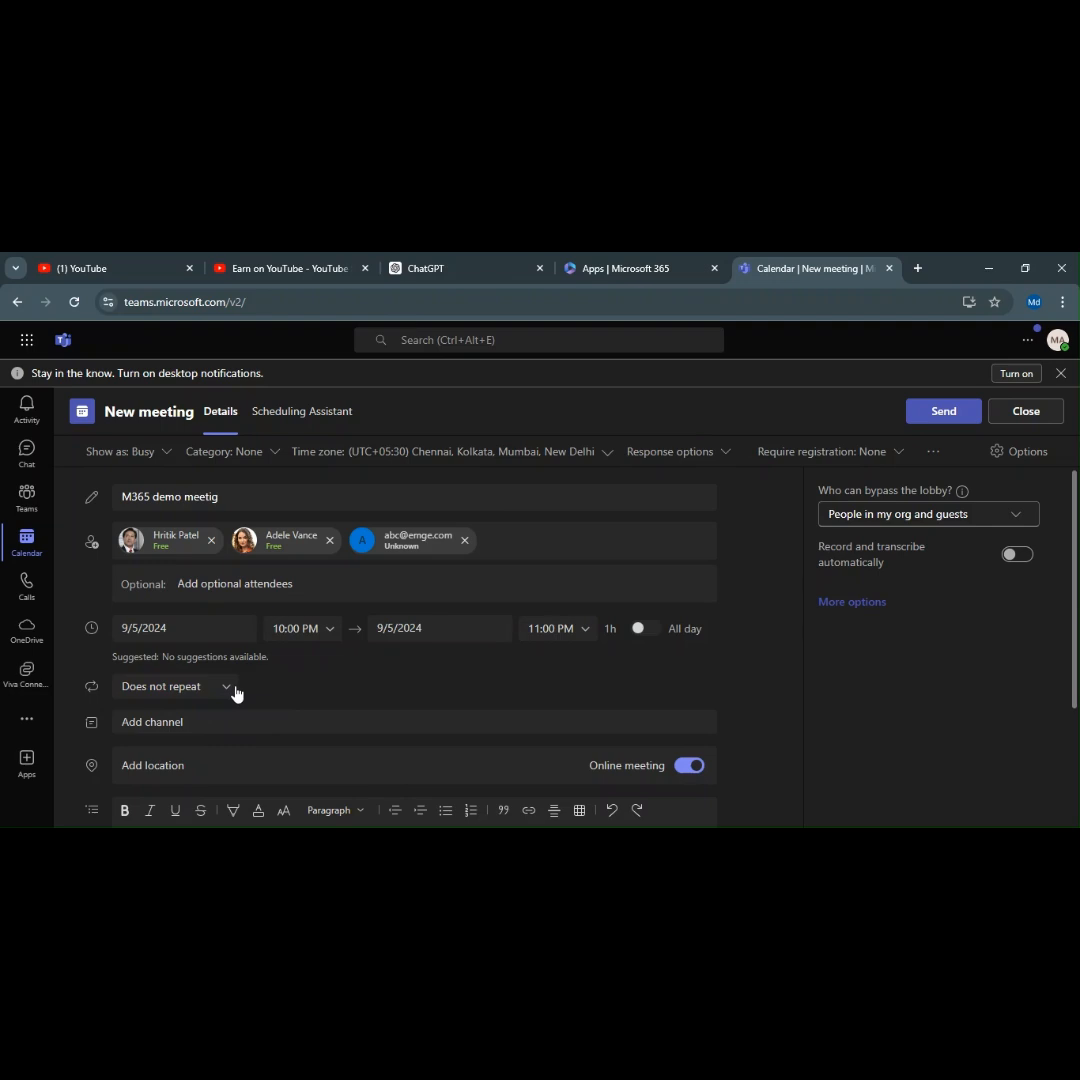
pyautogui.click(228, 692)
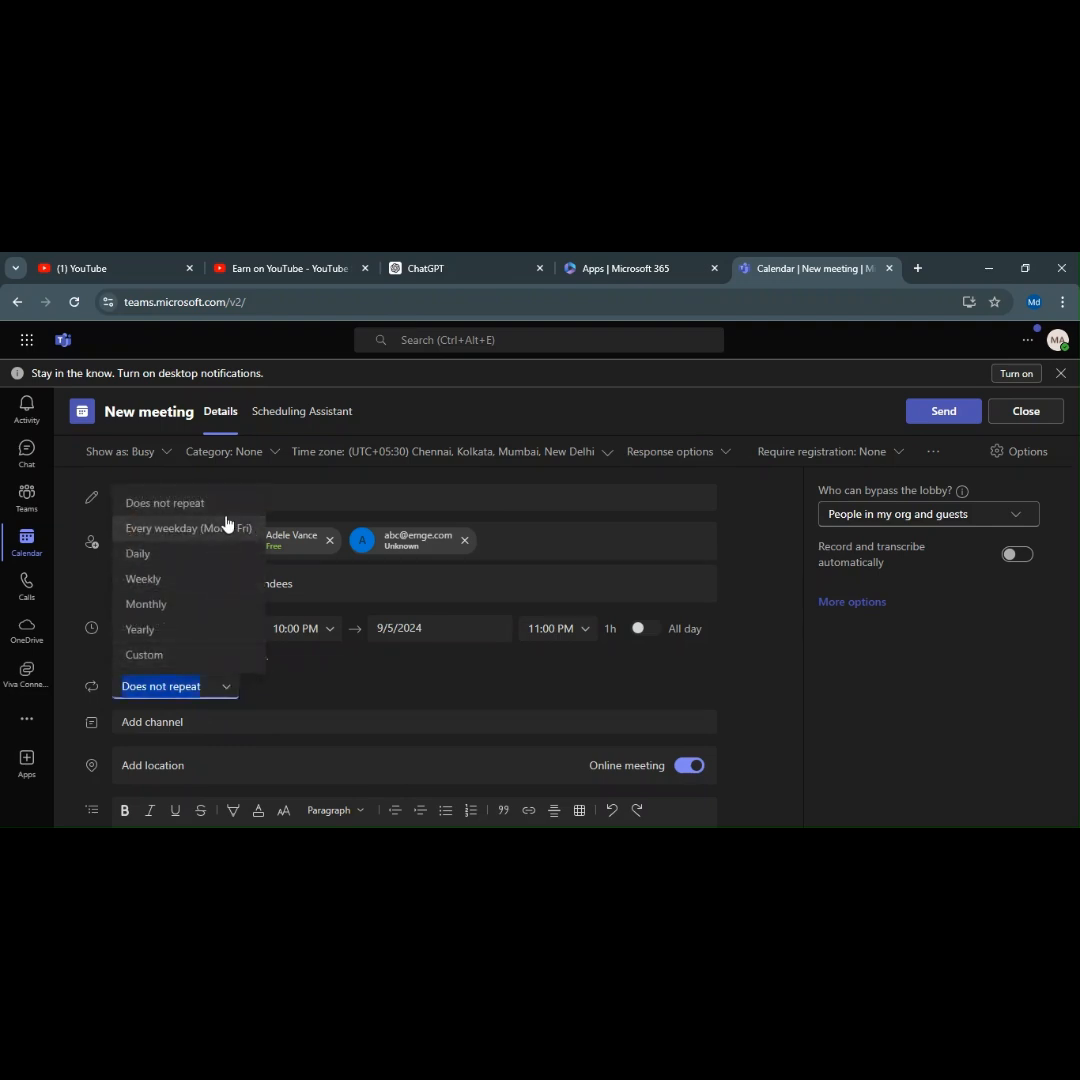
pyautogui.click(203, 653)
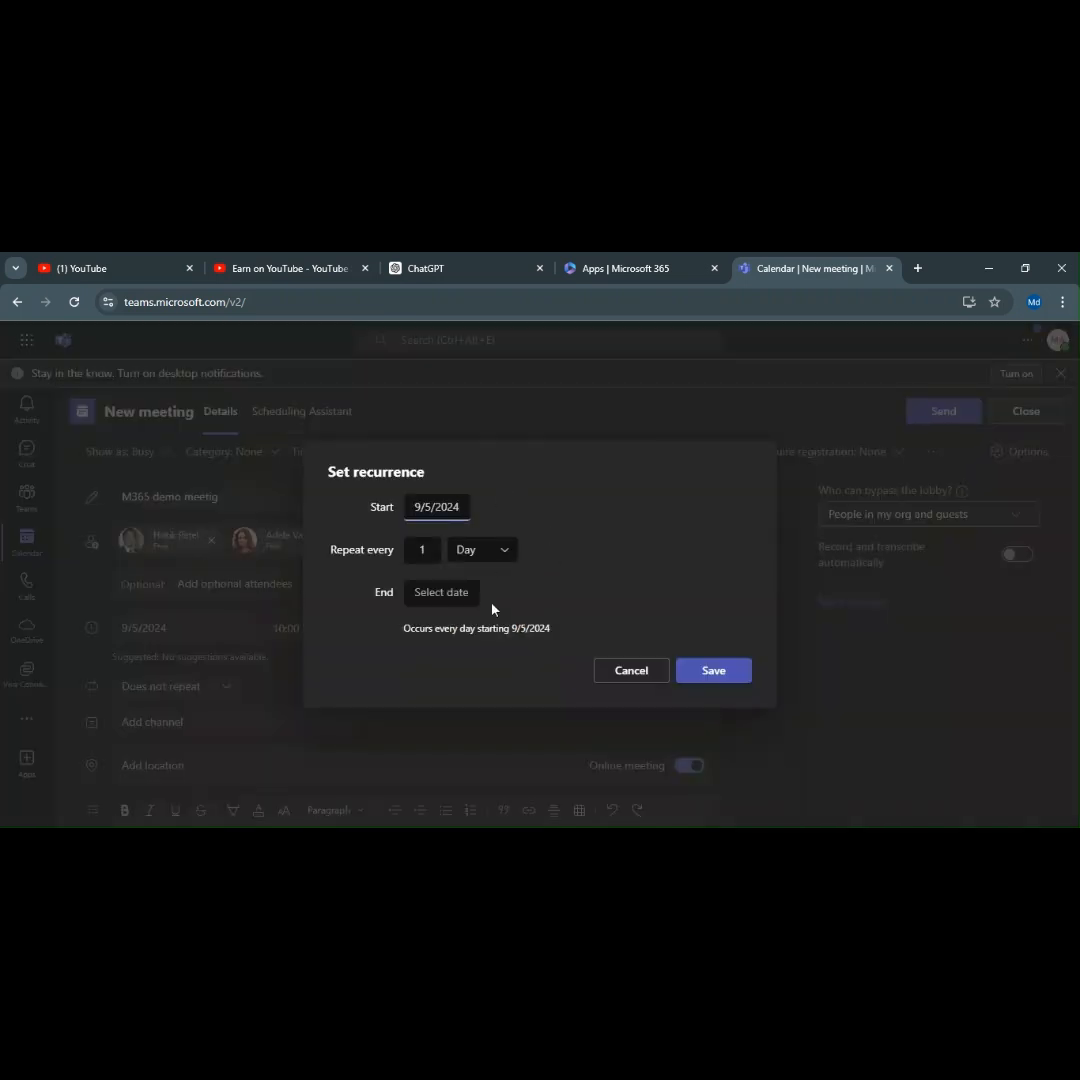
pyautogui.click(653, 670)
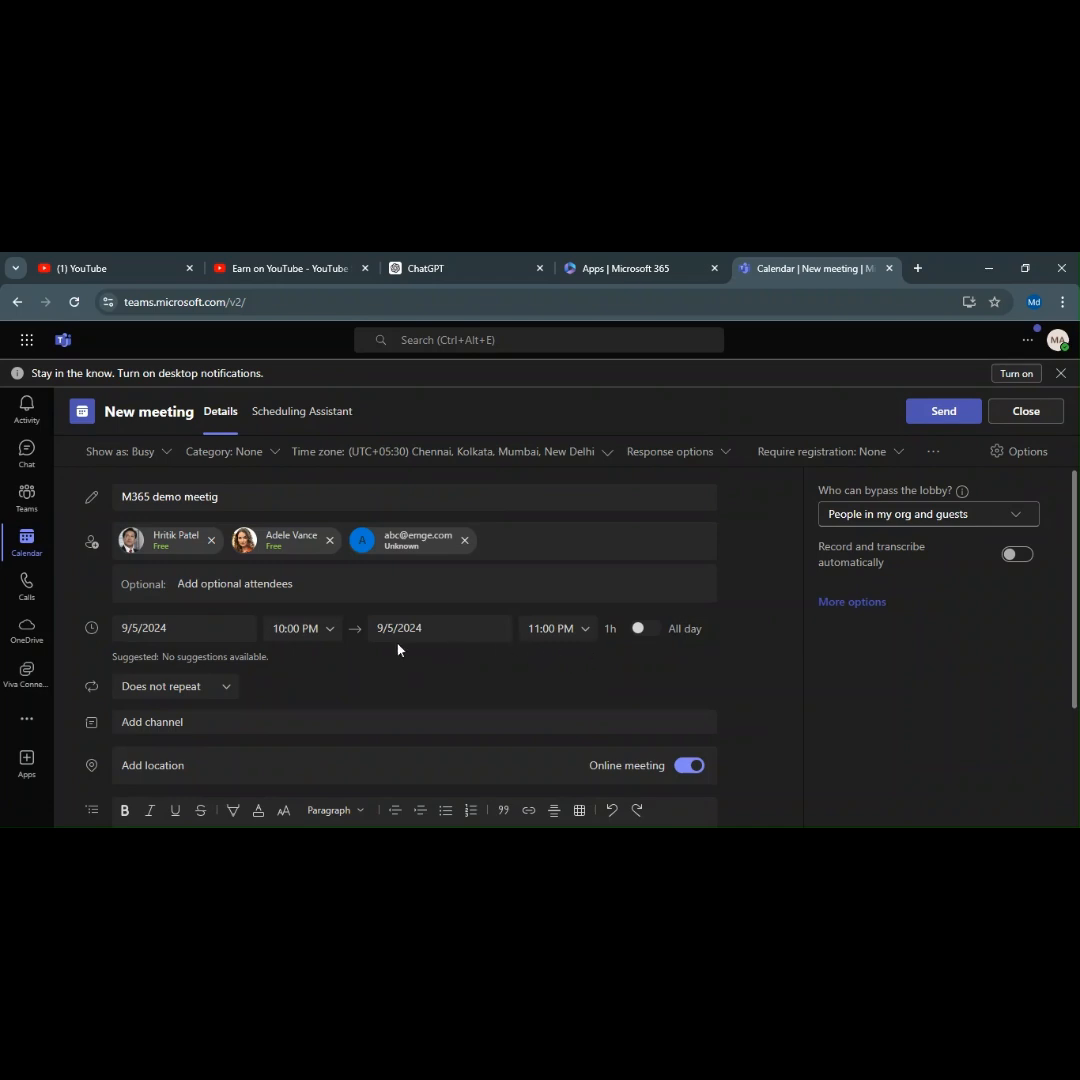
# Link the meeting to Communications > General, leaving Send personal invites switched off.
pyautogui.scroll(-2, 443, 646)
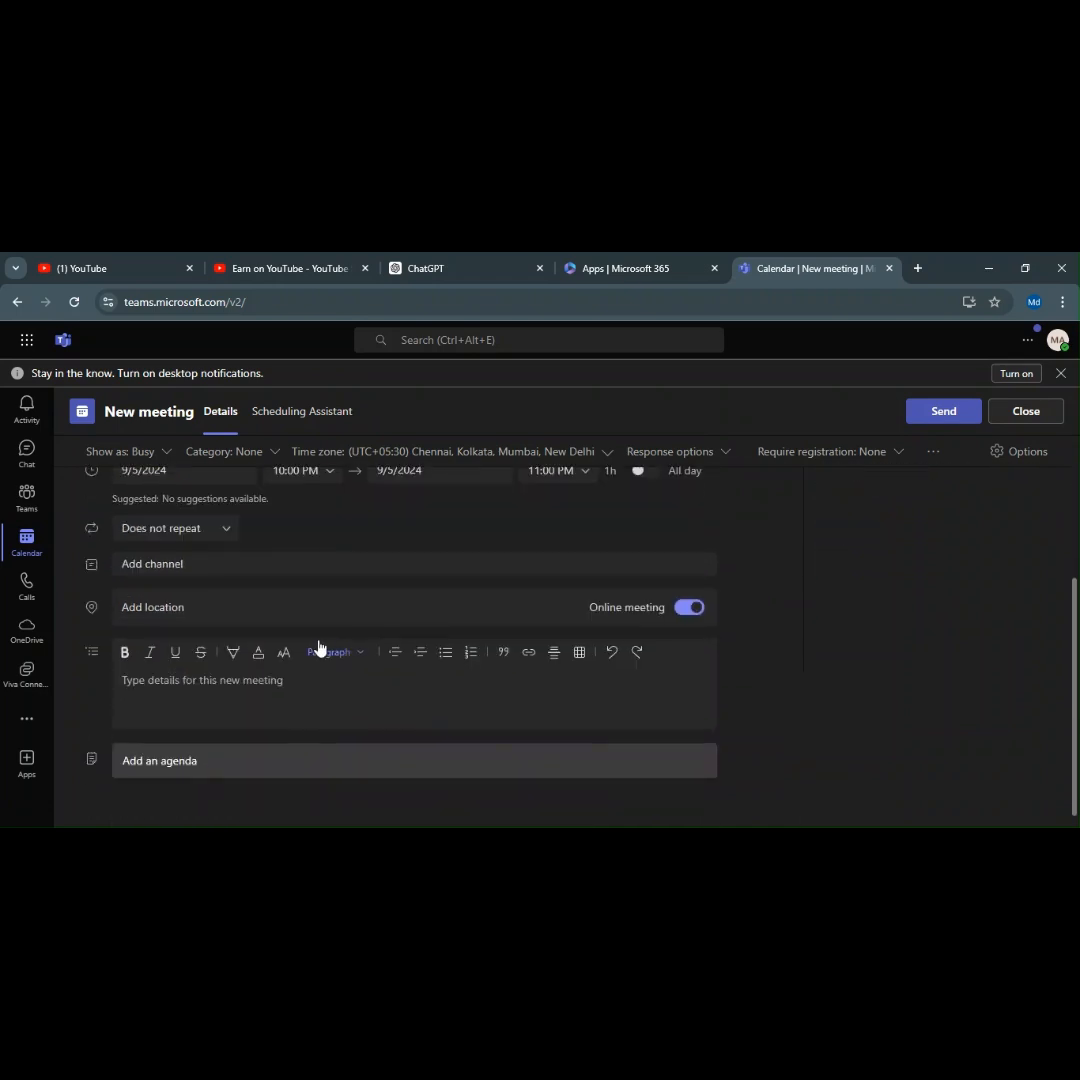
pyautogui.click(189, 566)
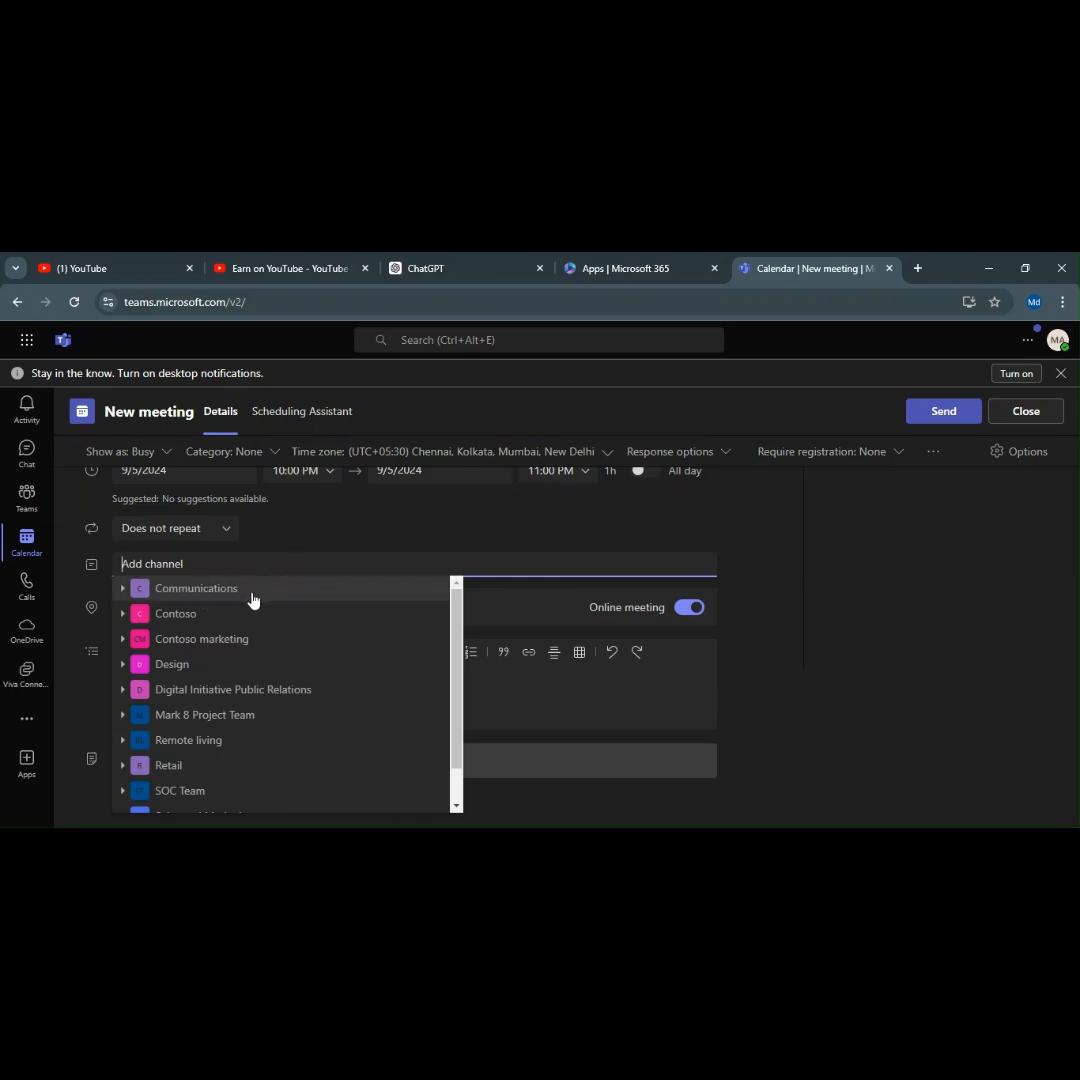
pyautogui.click(212, 598)
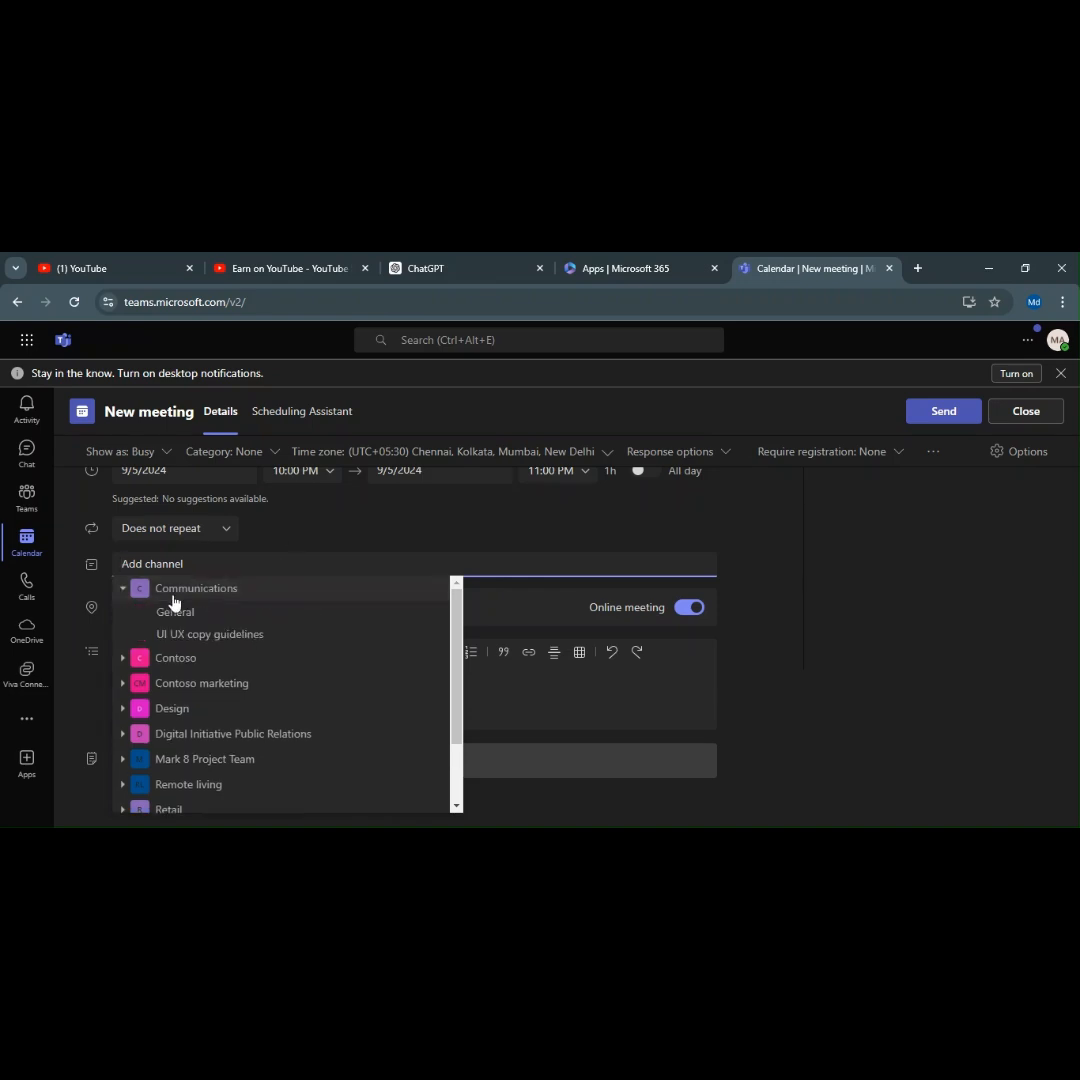
pyautogui.click(187, 618)
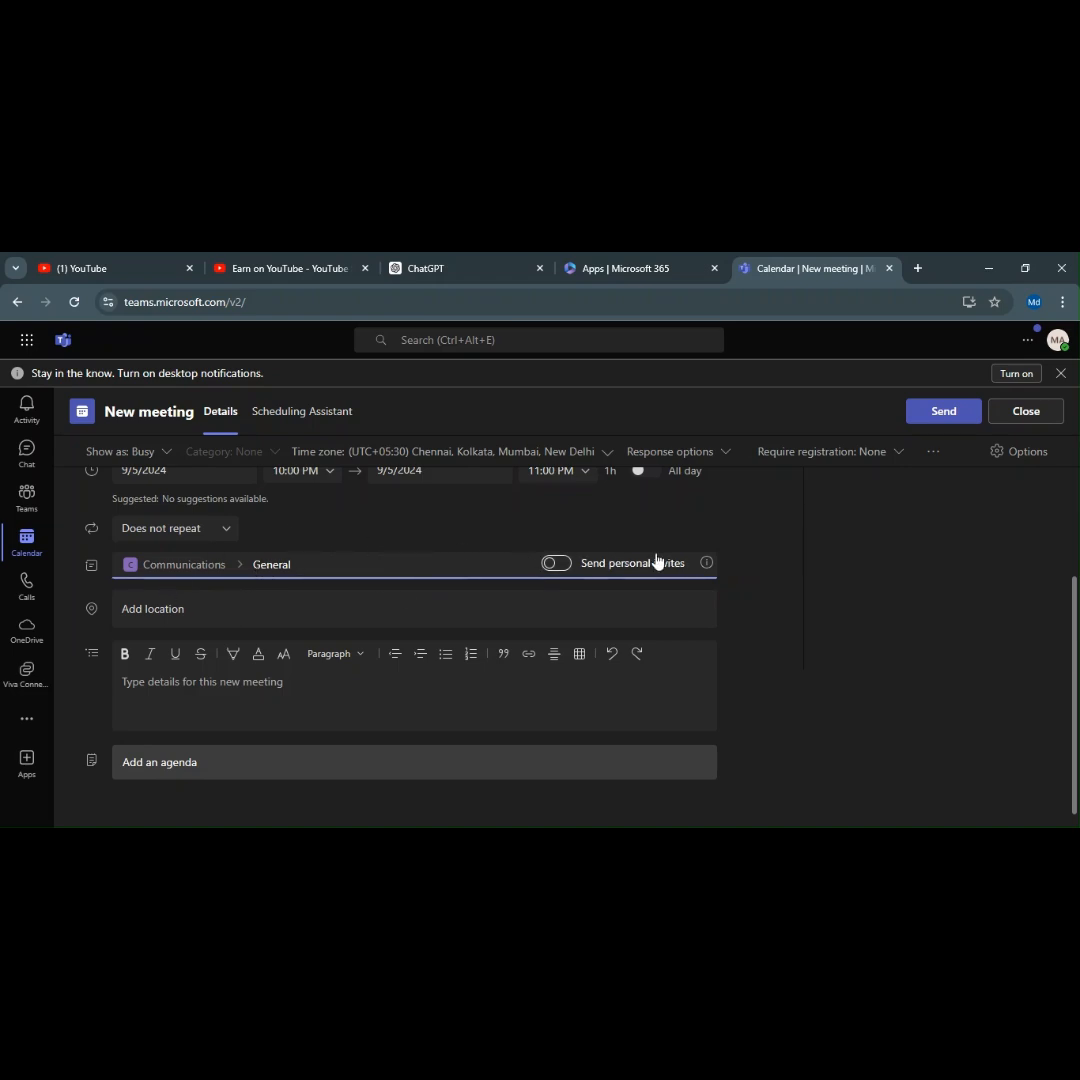
pyautogui.scroll(2, 429, 510)
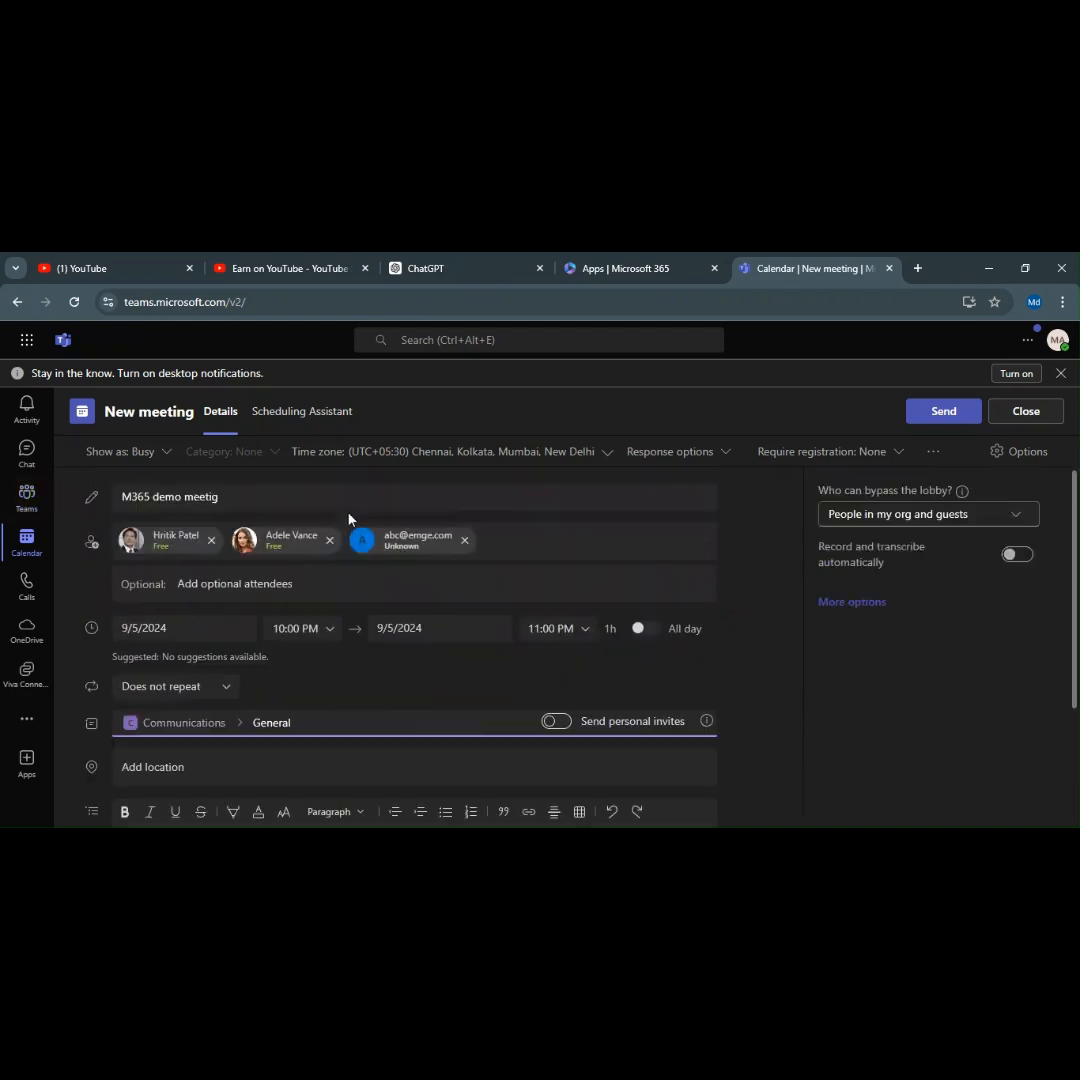
pyautogui.scroll(-2, 560, 570)
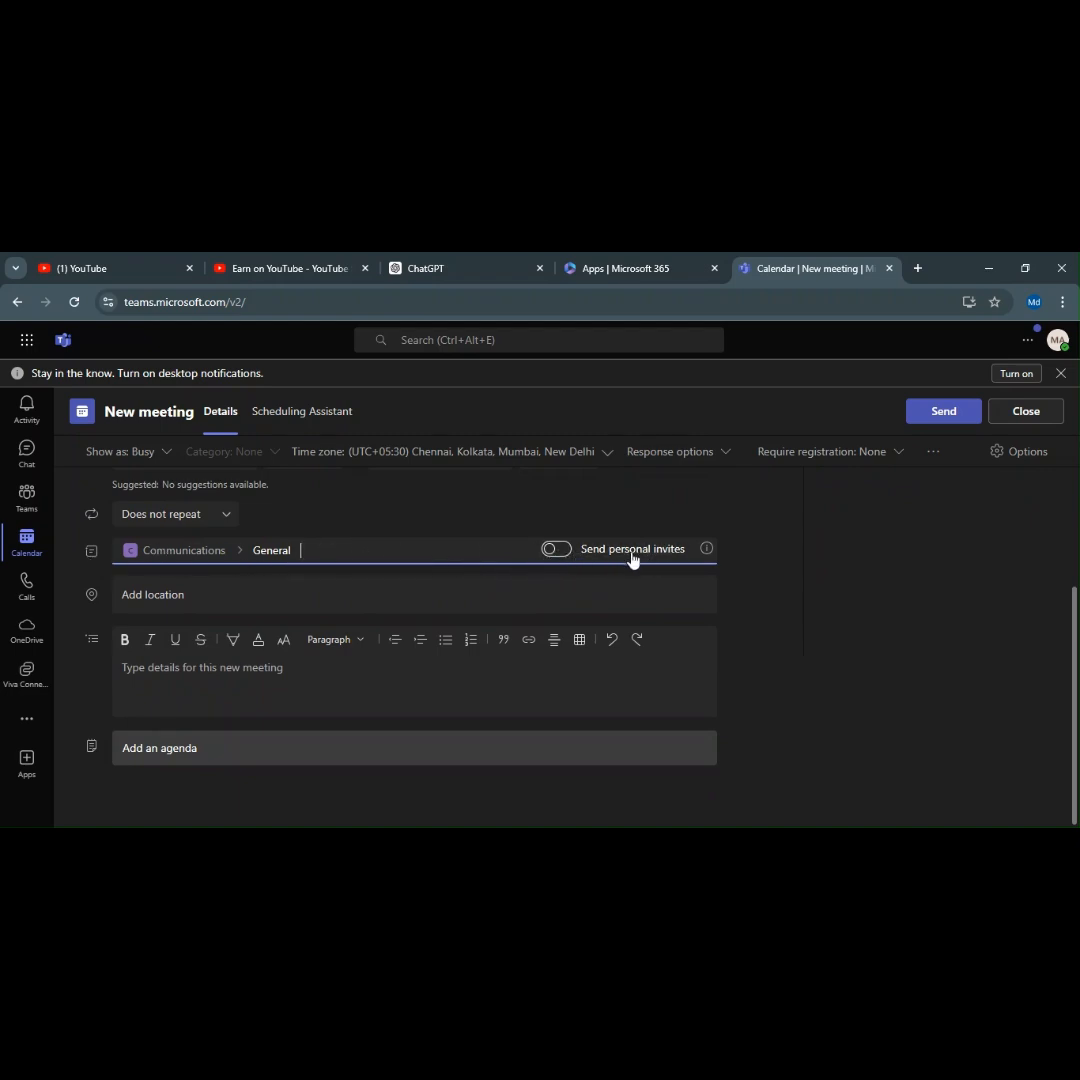
pyautogui.click(564, 551)
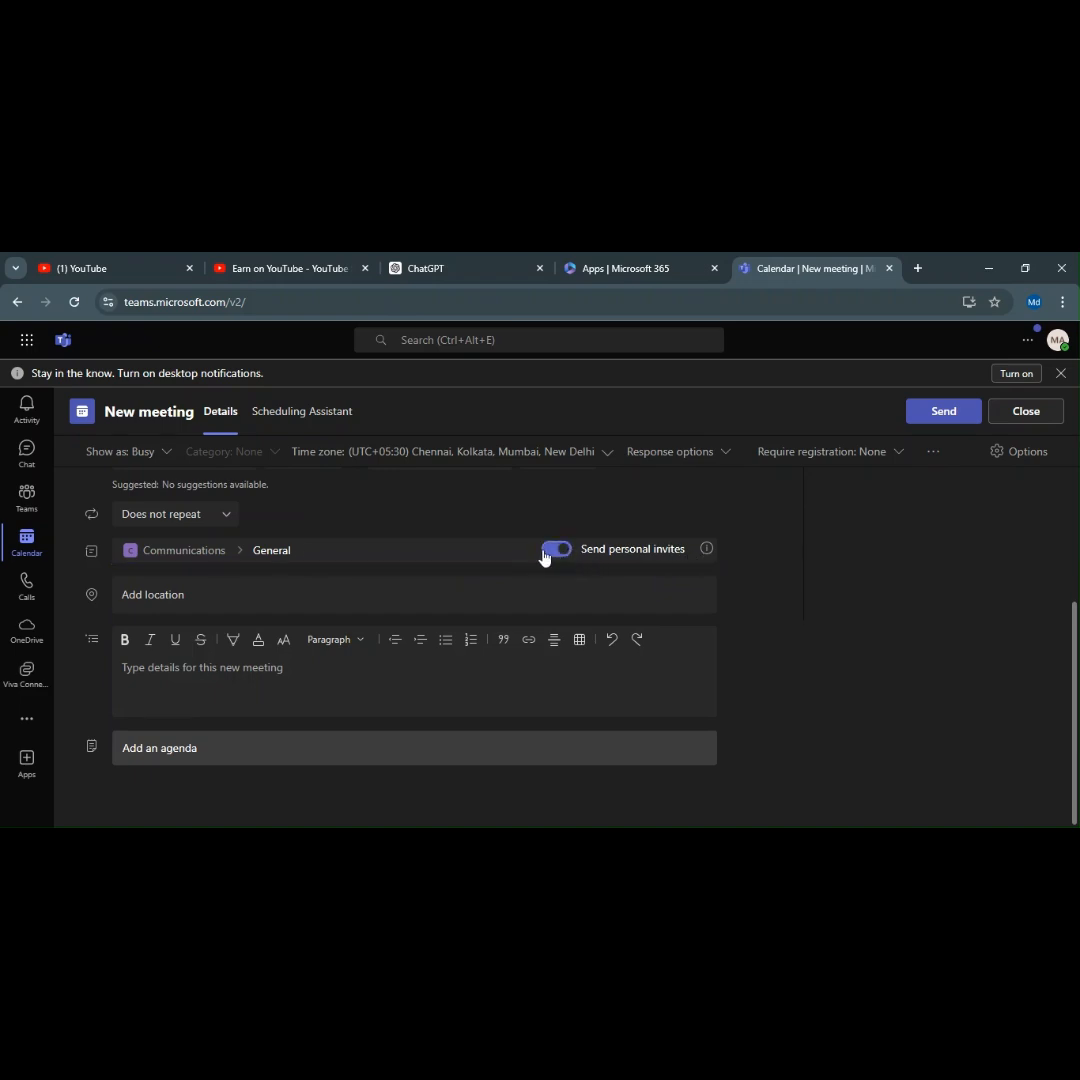
pyautogui.click(550, 552)
pyautogui.click(193, 604)
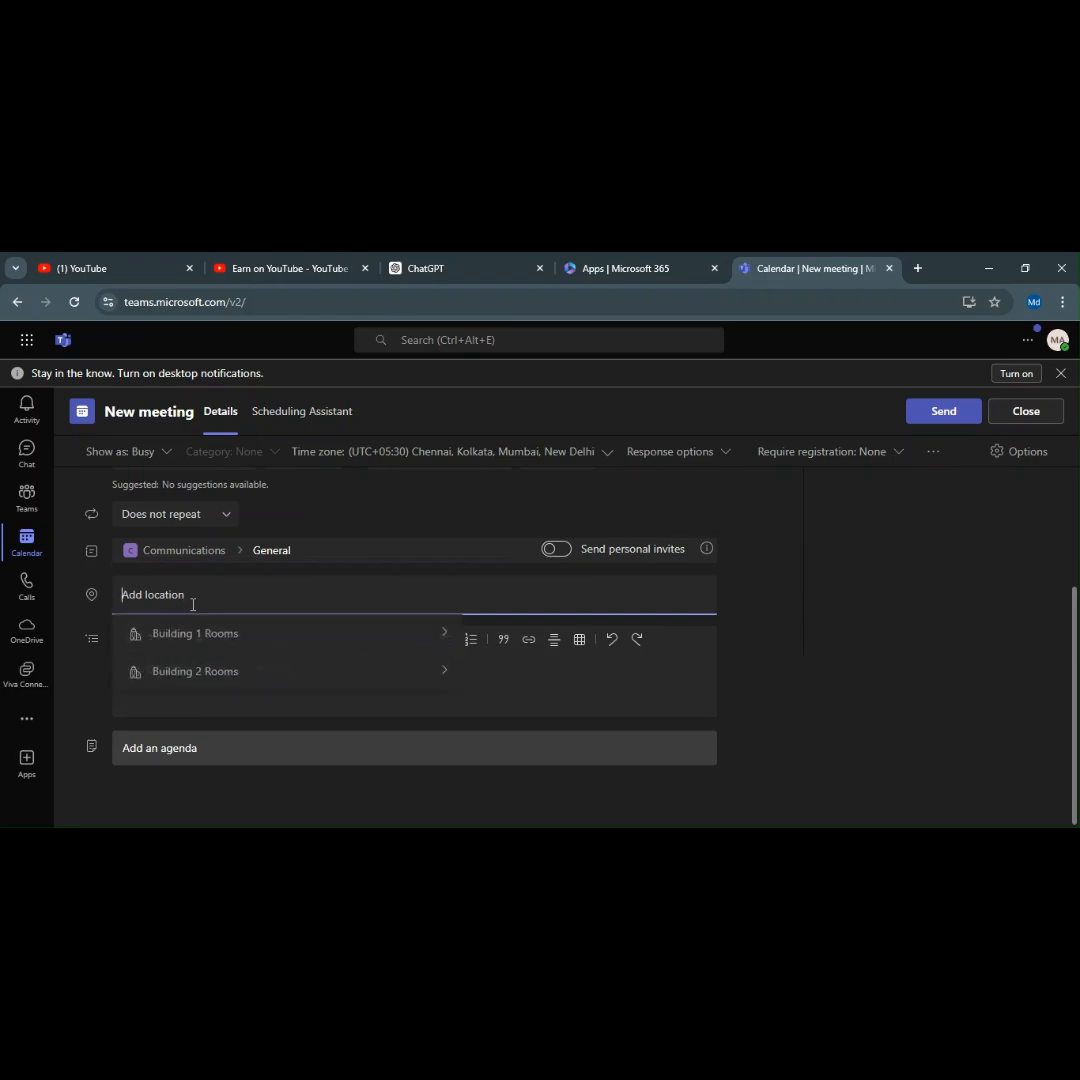
pyautogui.scroll(2, 477, 610)
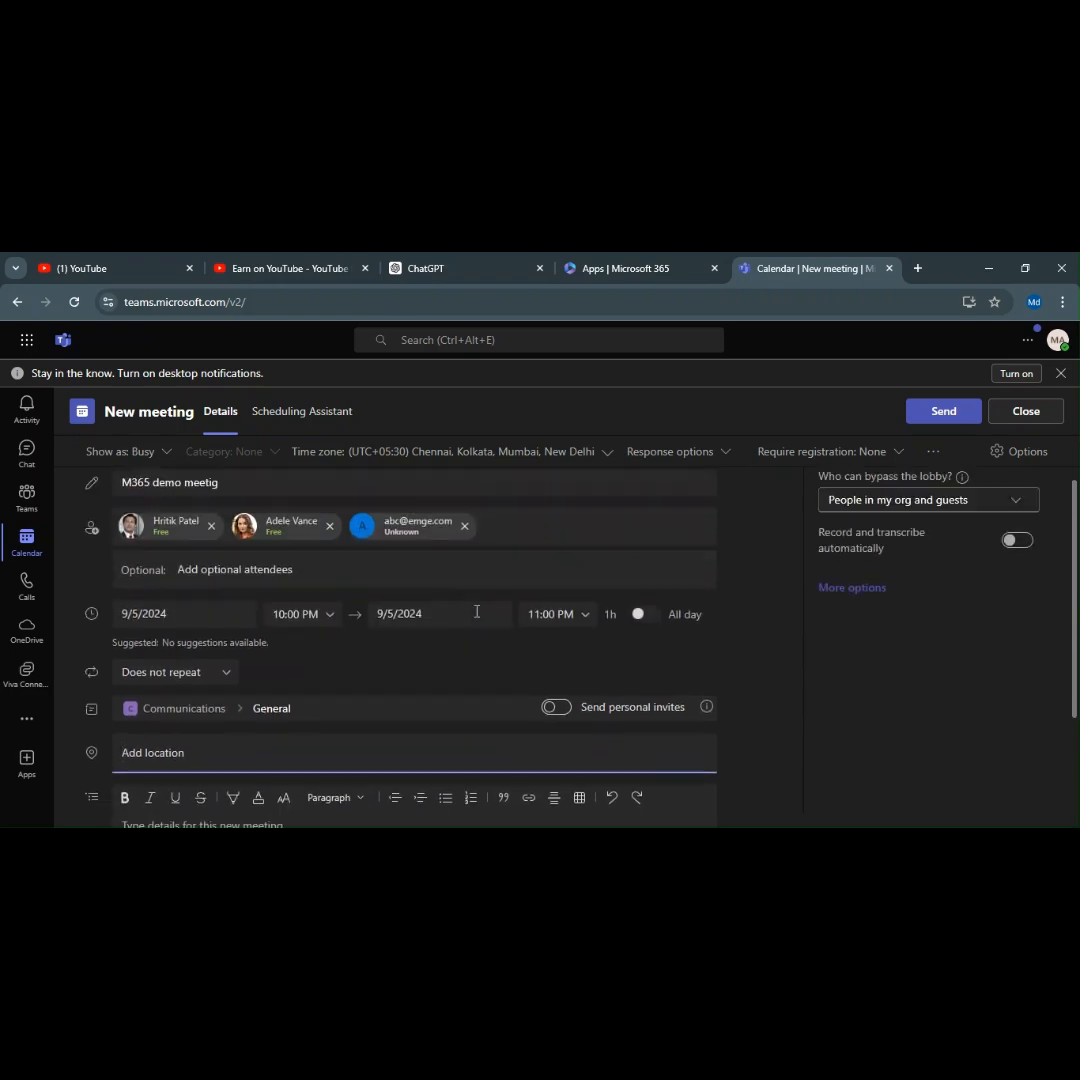
pyautogui.scroll(-1, 477, 617)
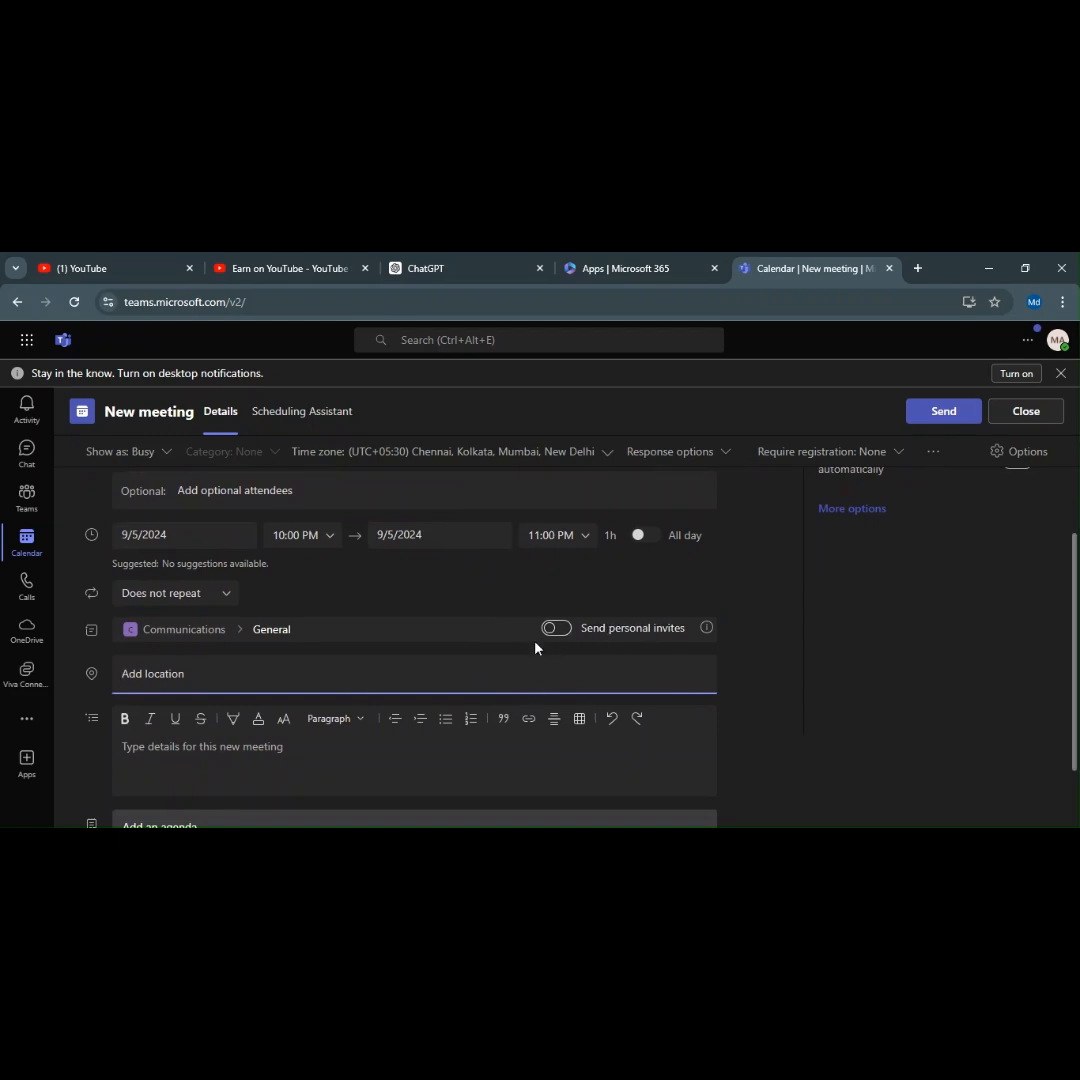
pyautogui.scroll(-2, 537, 646)
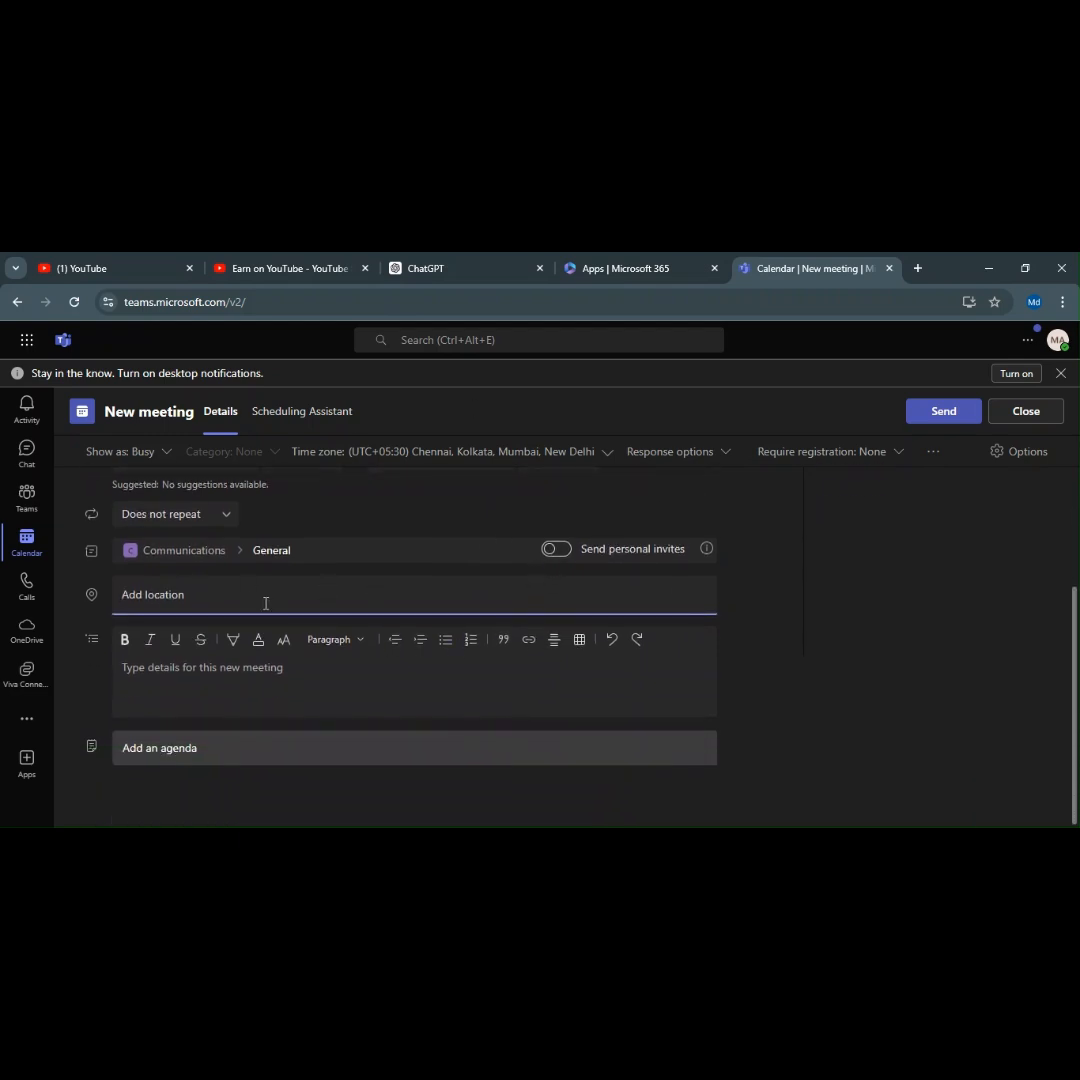
pyautogui.click(392, 701)
# Add an agenda notes section to the meeting and scroll back to the form's top.
pyautogui.click(212, 750)
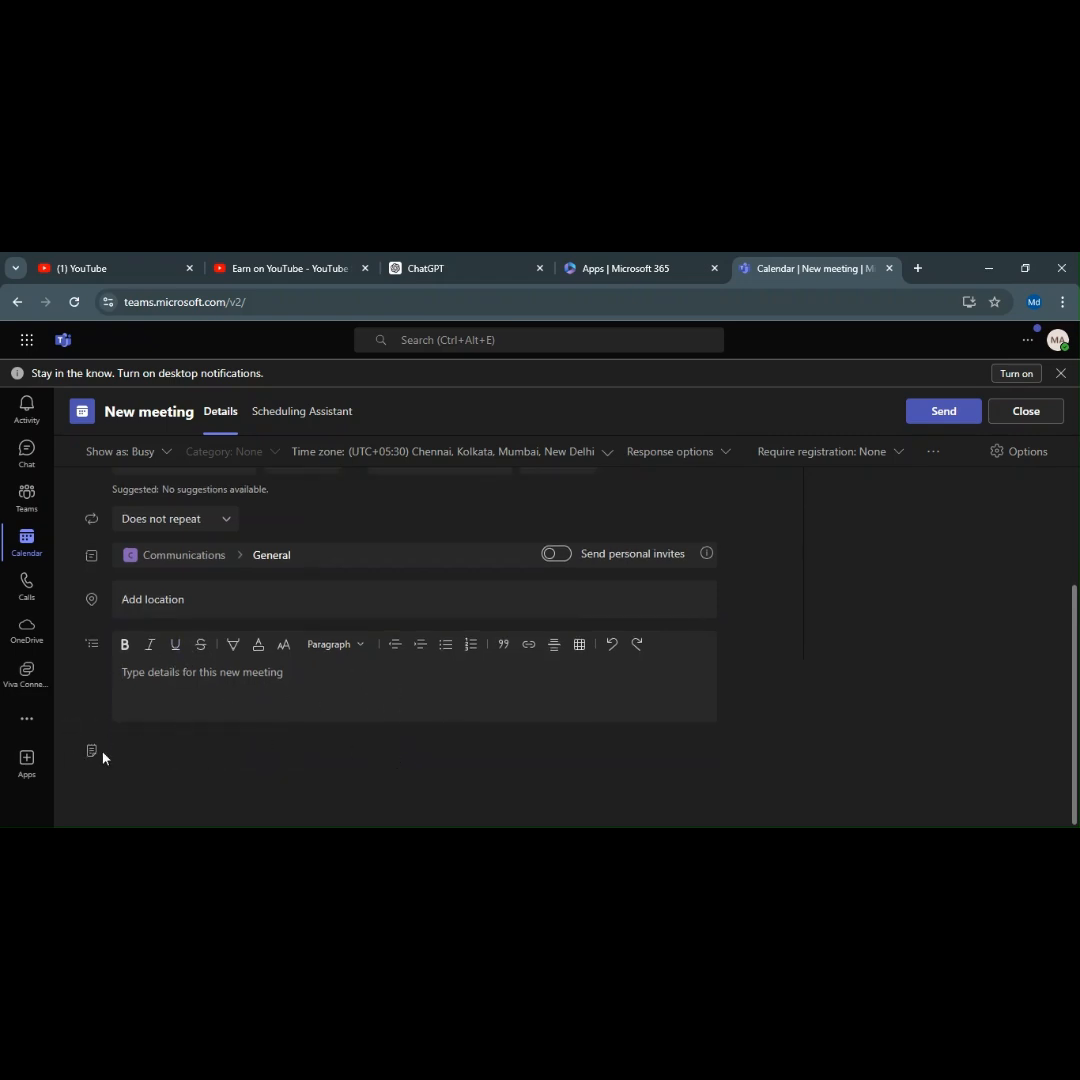
pyautogui.scroll(2, 610, 690)
pyautogui.scroll(-2, 614, 683)
pyautogui.scroll(2, 860, 642)
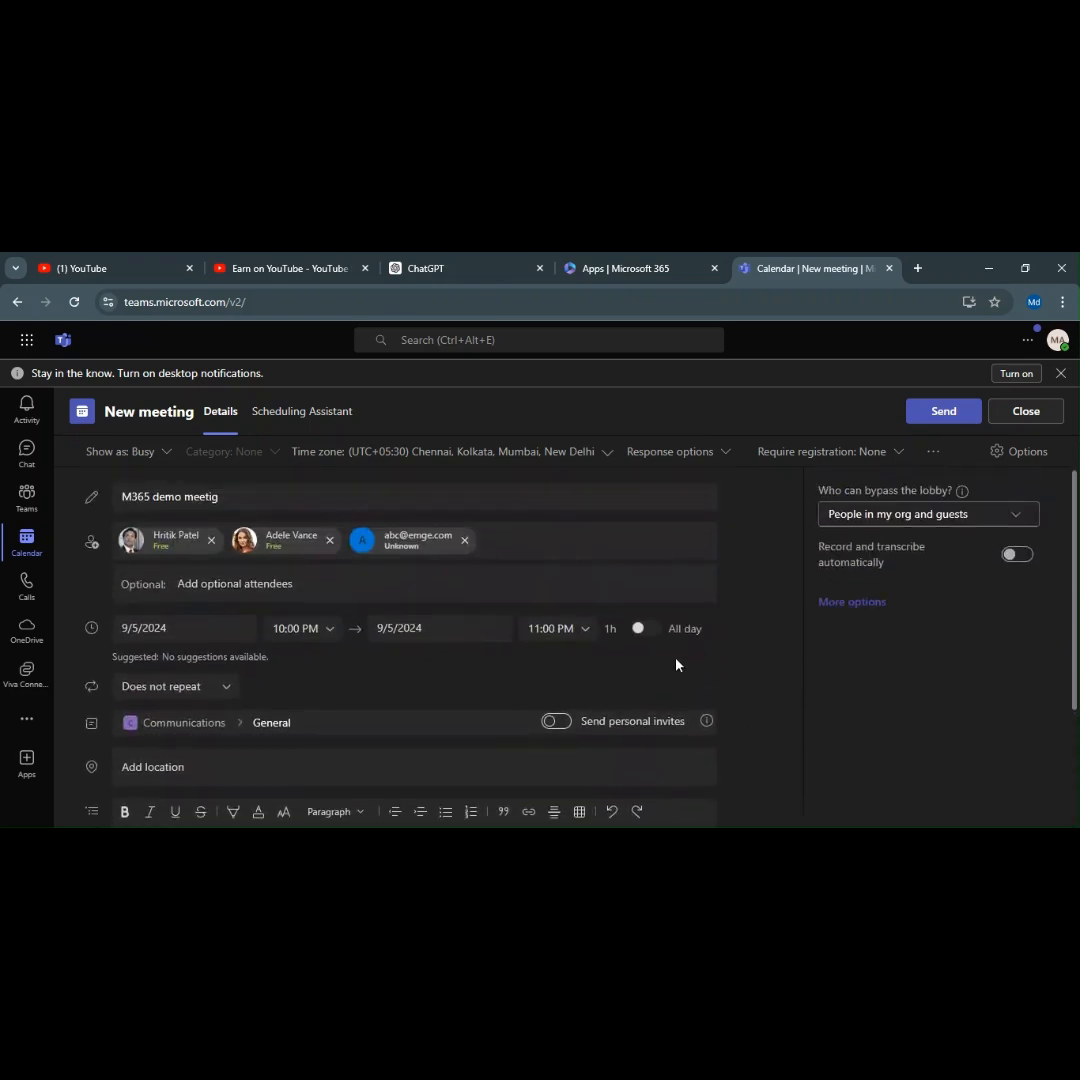
pyautogui.scroll(-3, 676, 664)
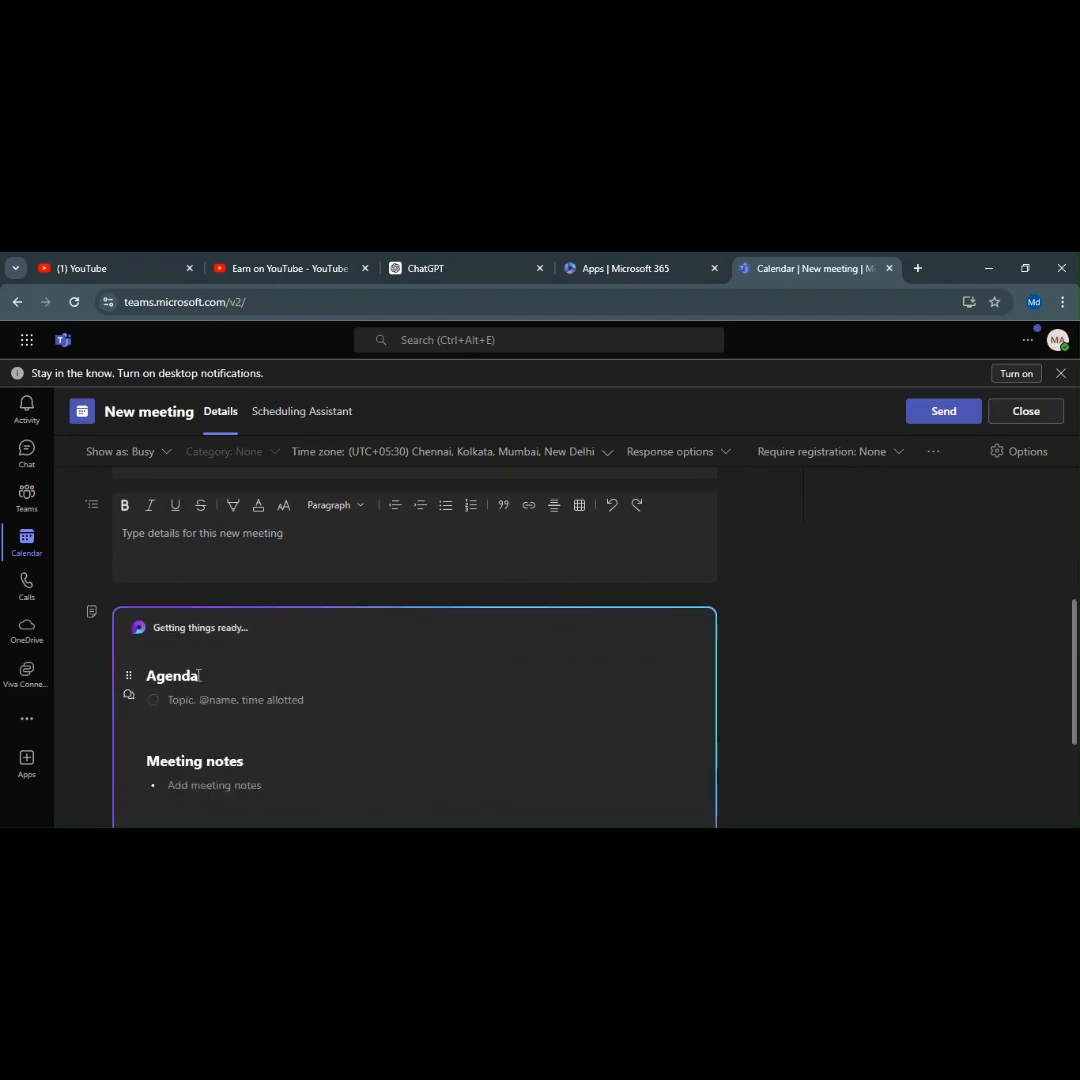
pyautogui.scroll(-2, 202, 676)
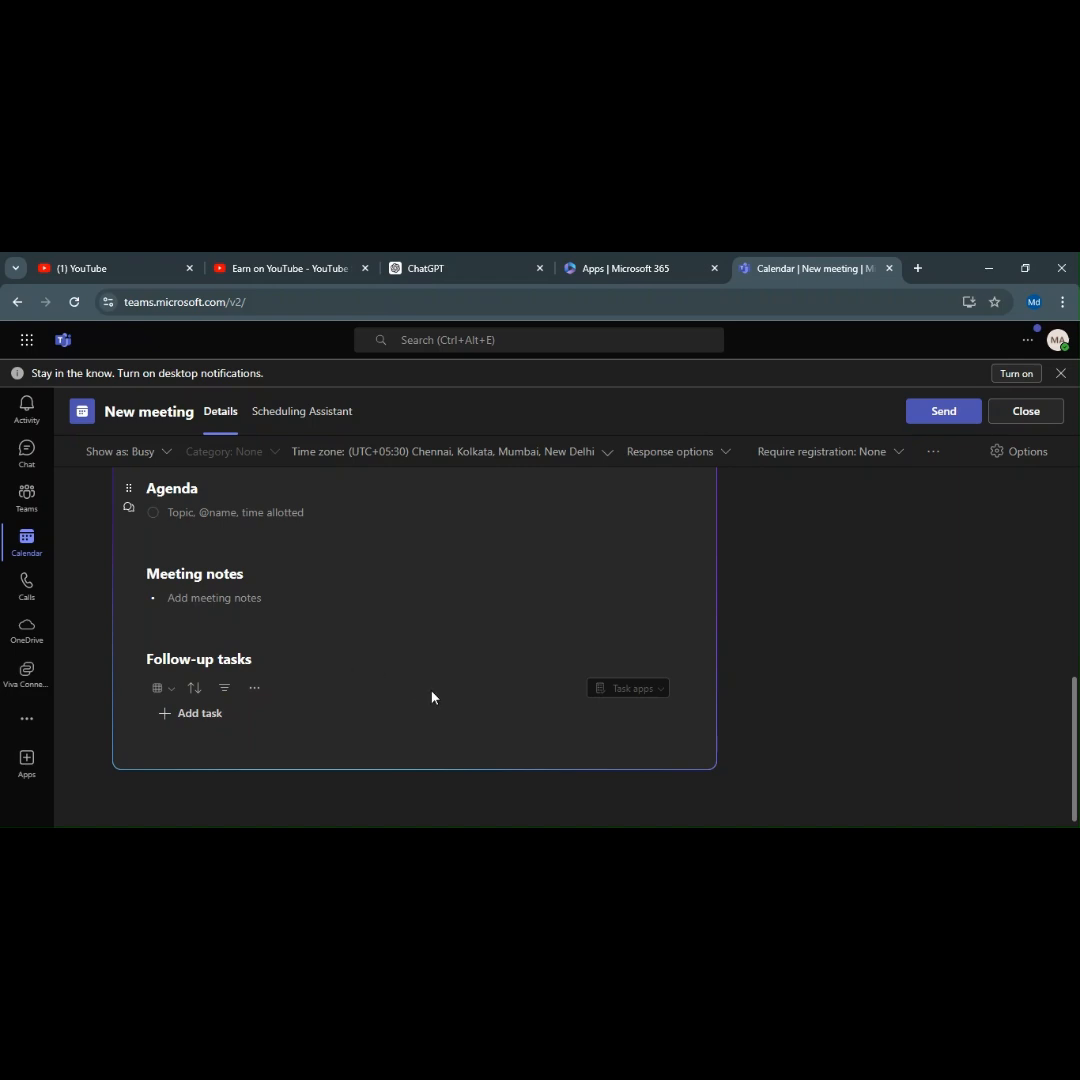
pyautogui.scroll(3, 432, 697)
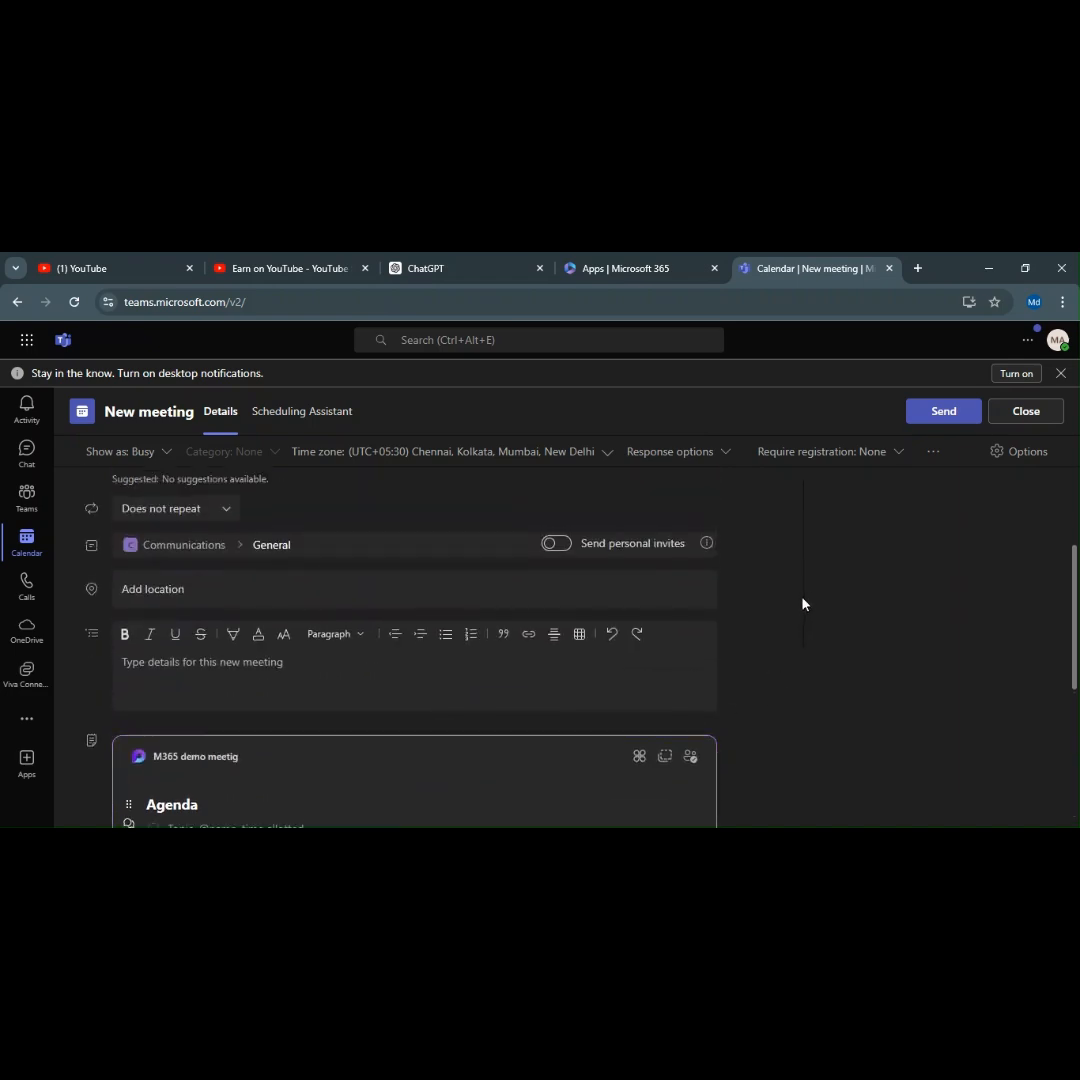
pyautogui.scroll(2, 762, 567)
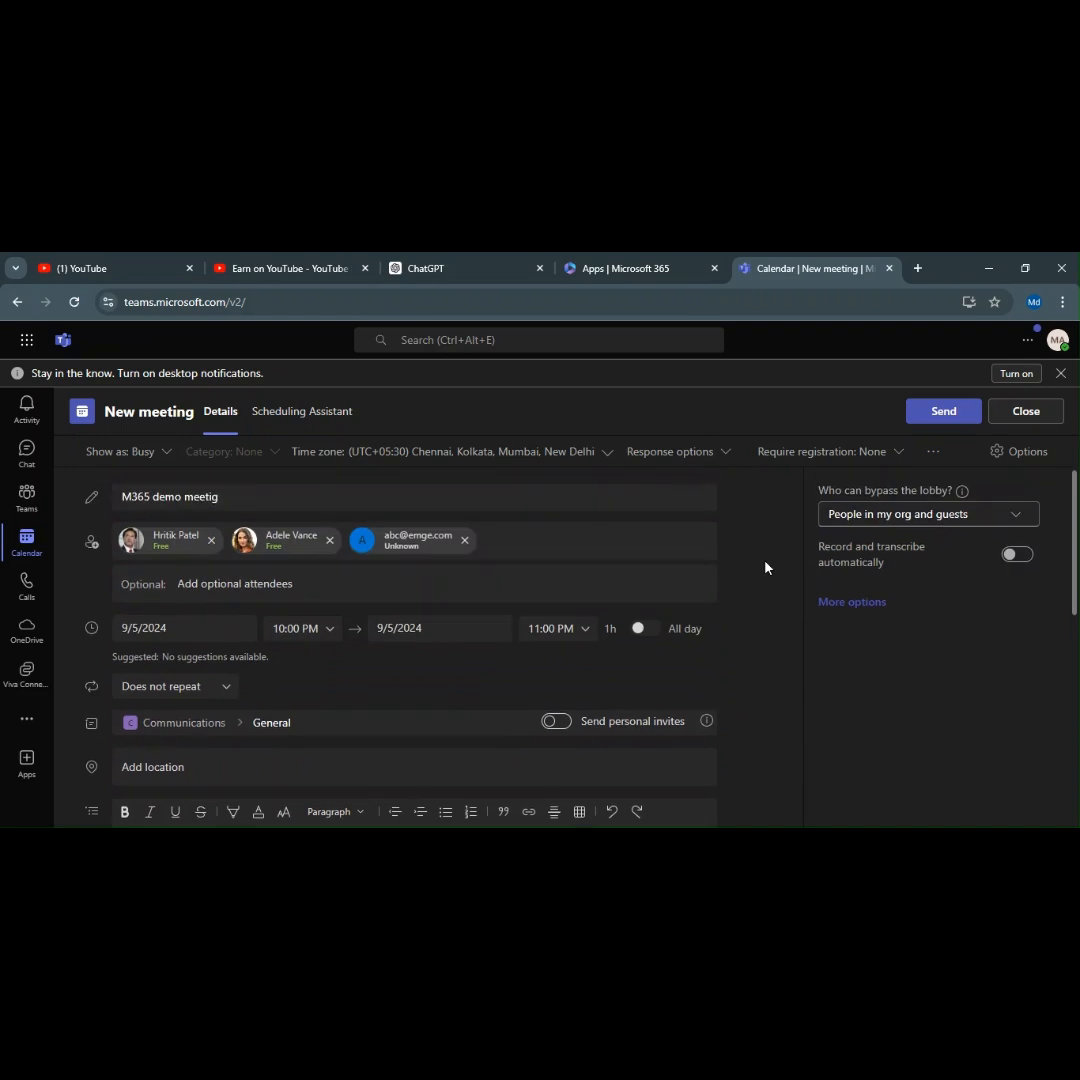
pyautogui.moveTo(858, 487); pyautogui.dragTo(952, 489)
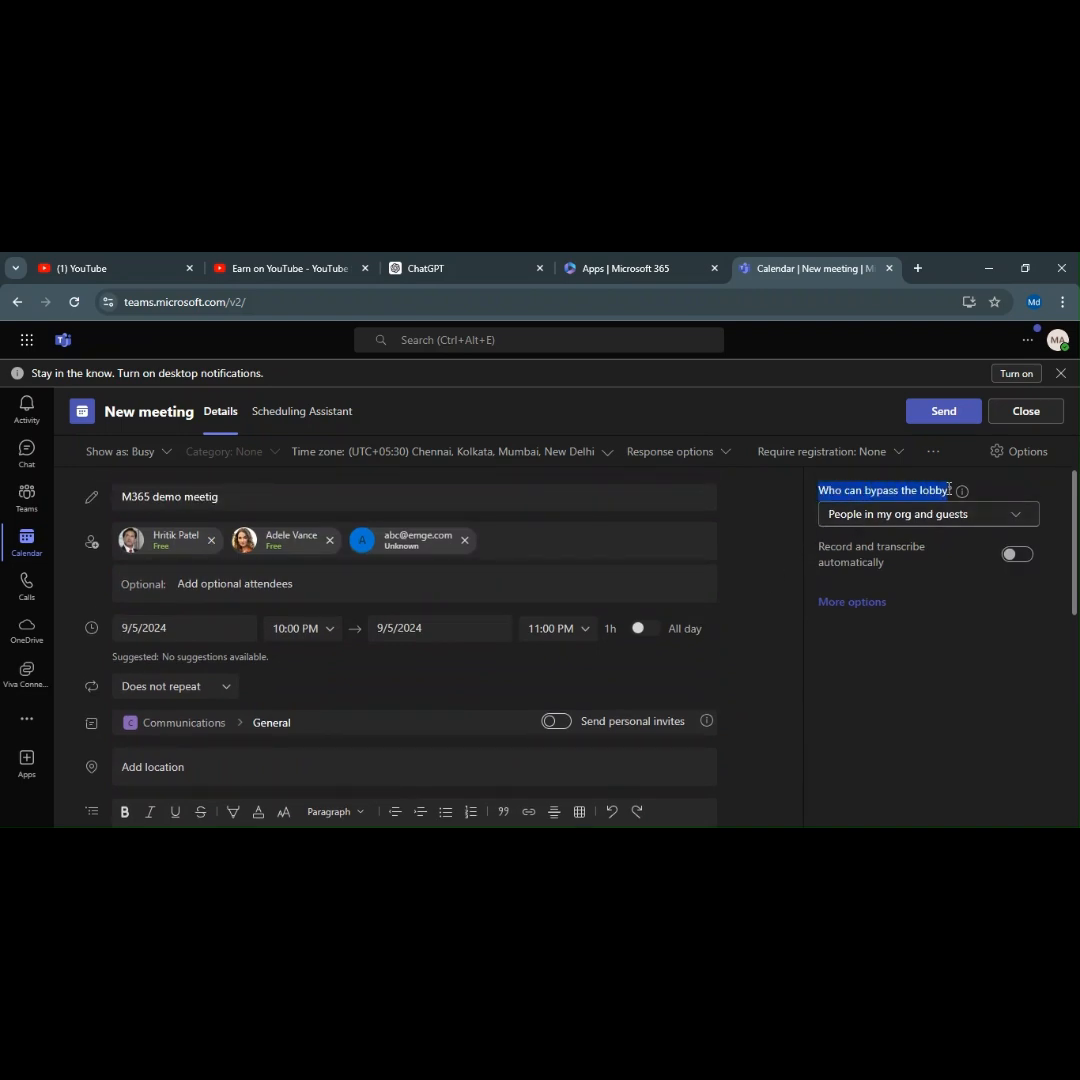
pyautogui.click(985, 499)
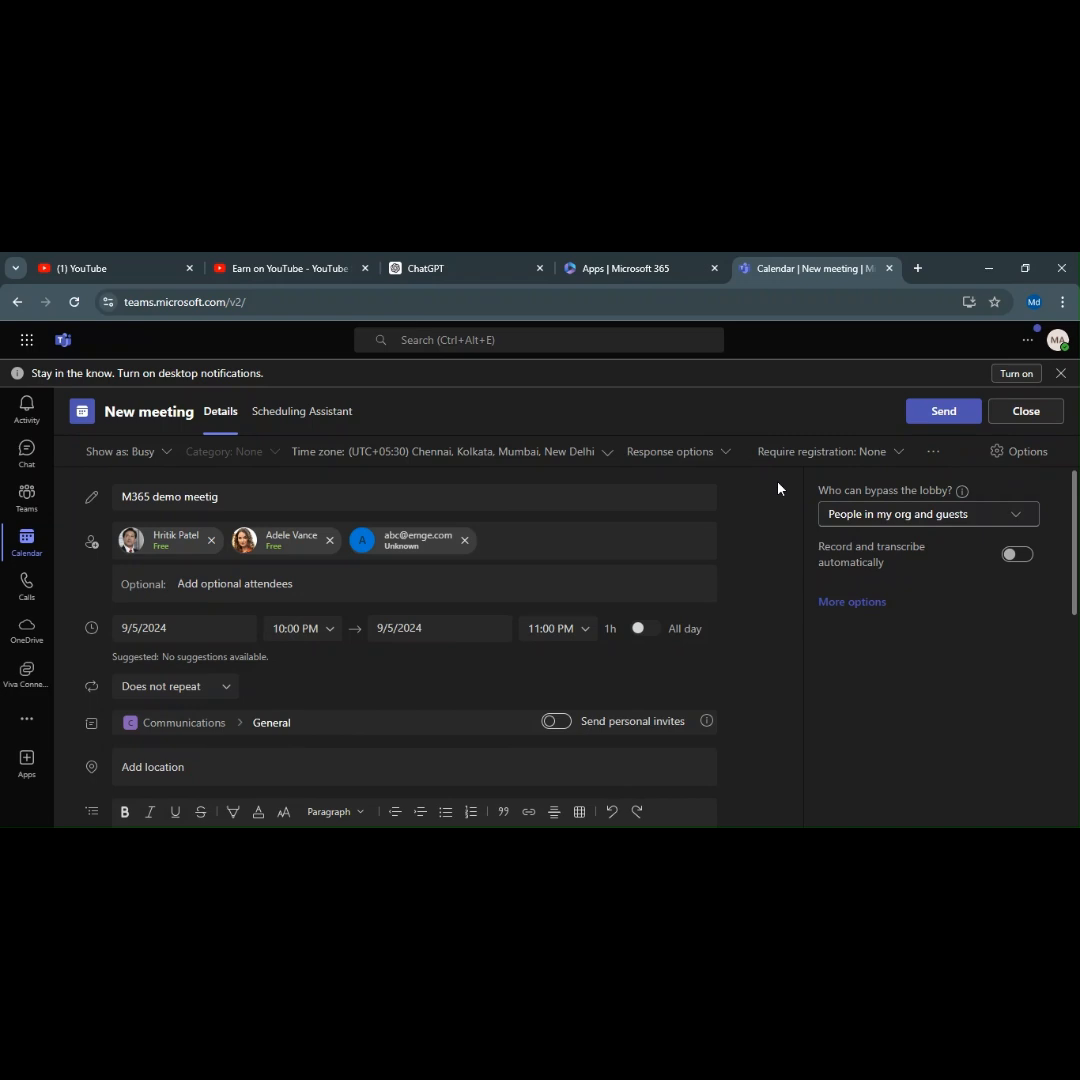
pyautogui.moveTo(866, 490); pyautogui.dragTo(950, 489)
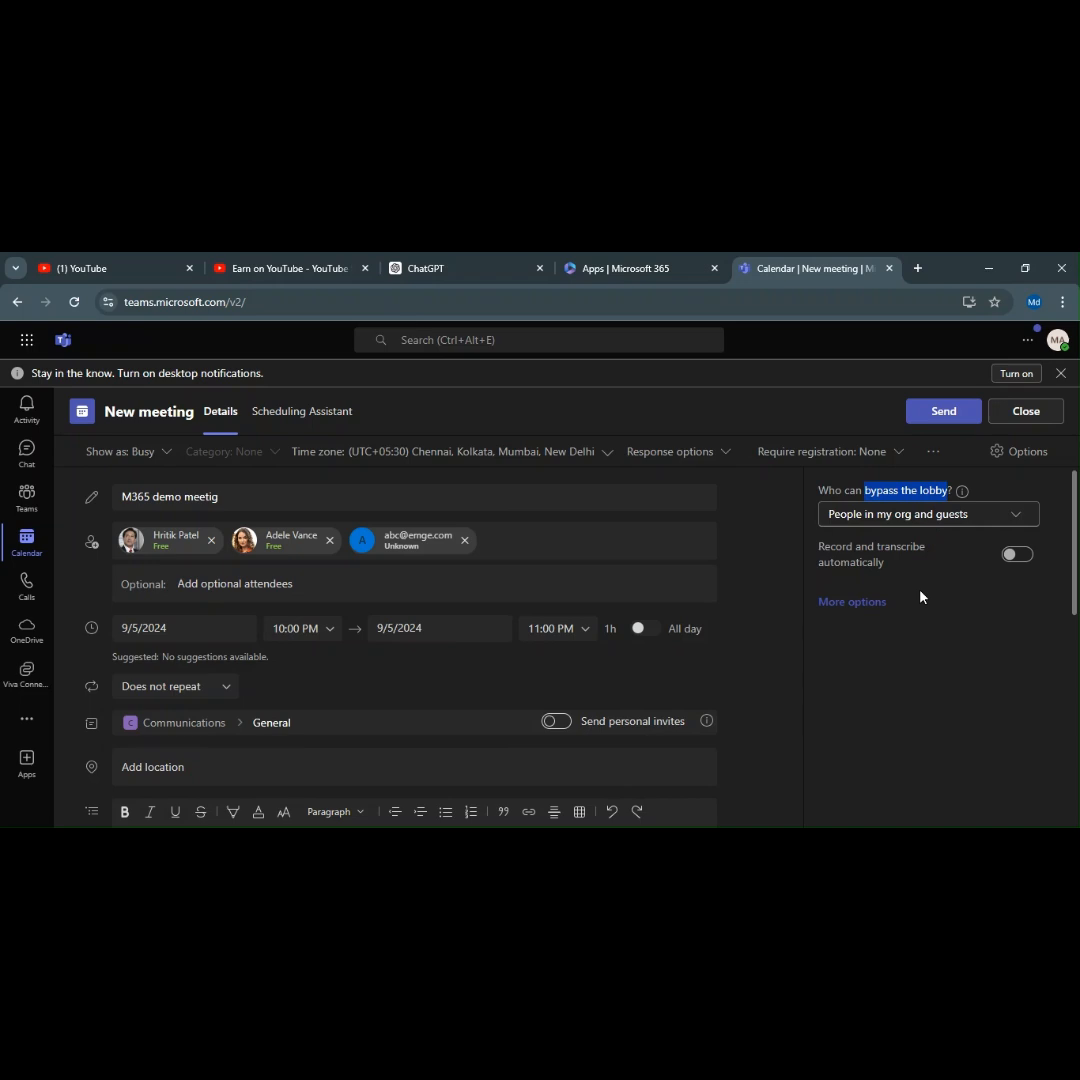
pyautogui.click(893, 515)
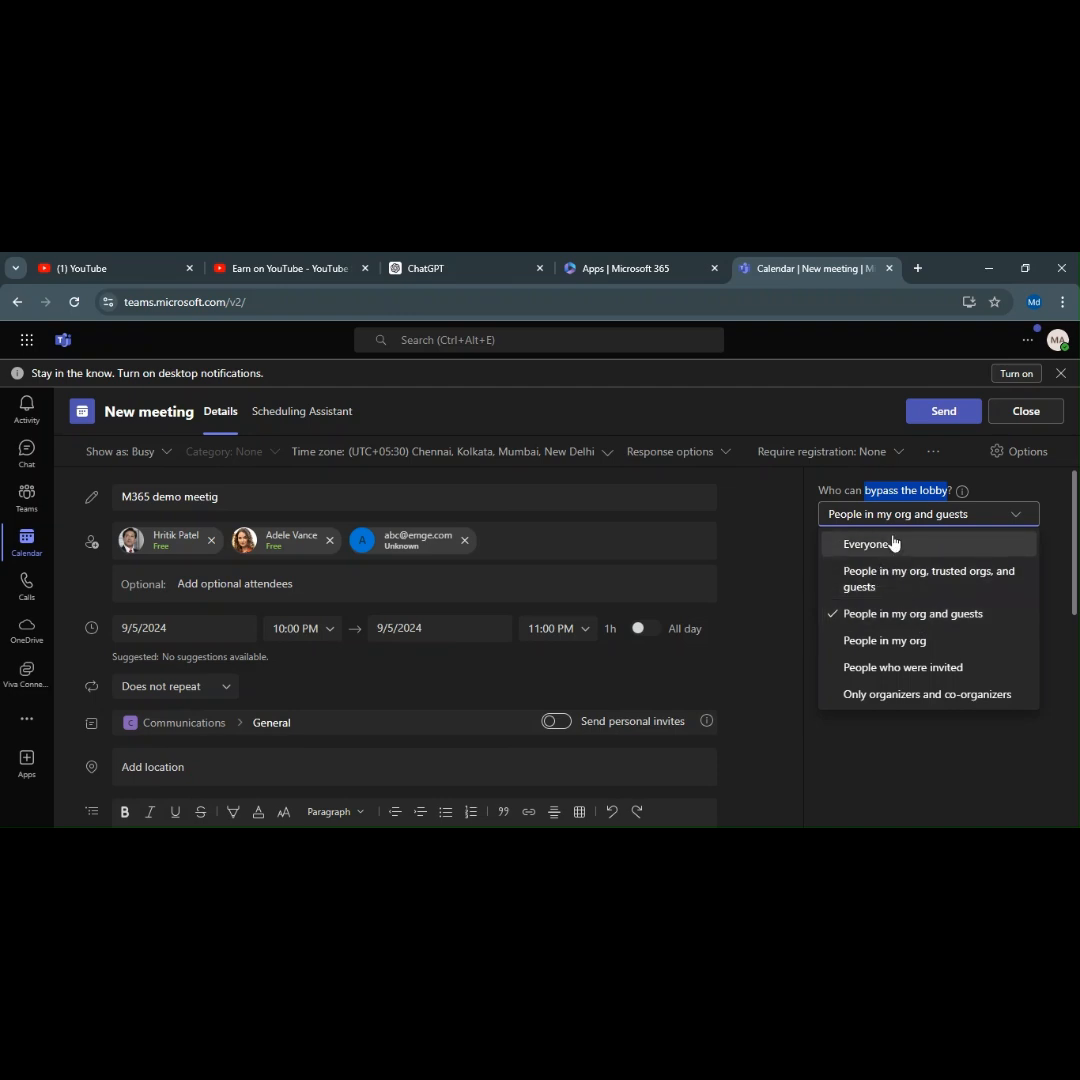
pyautogui.click(984, 488)
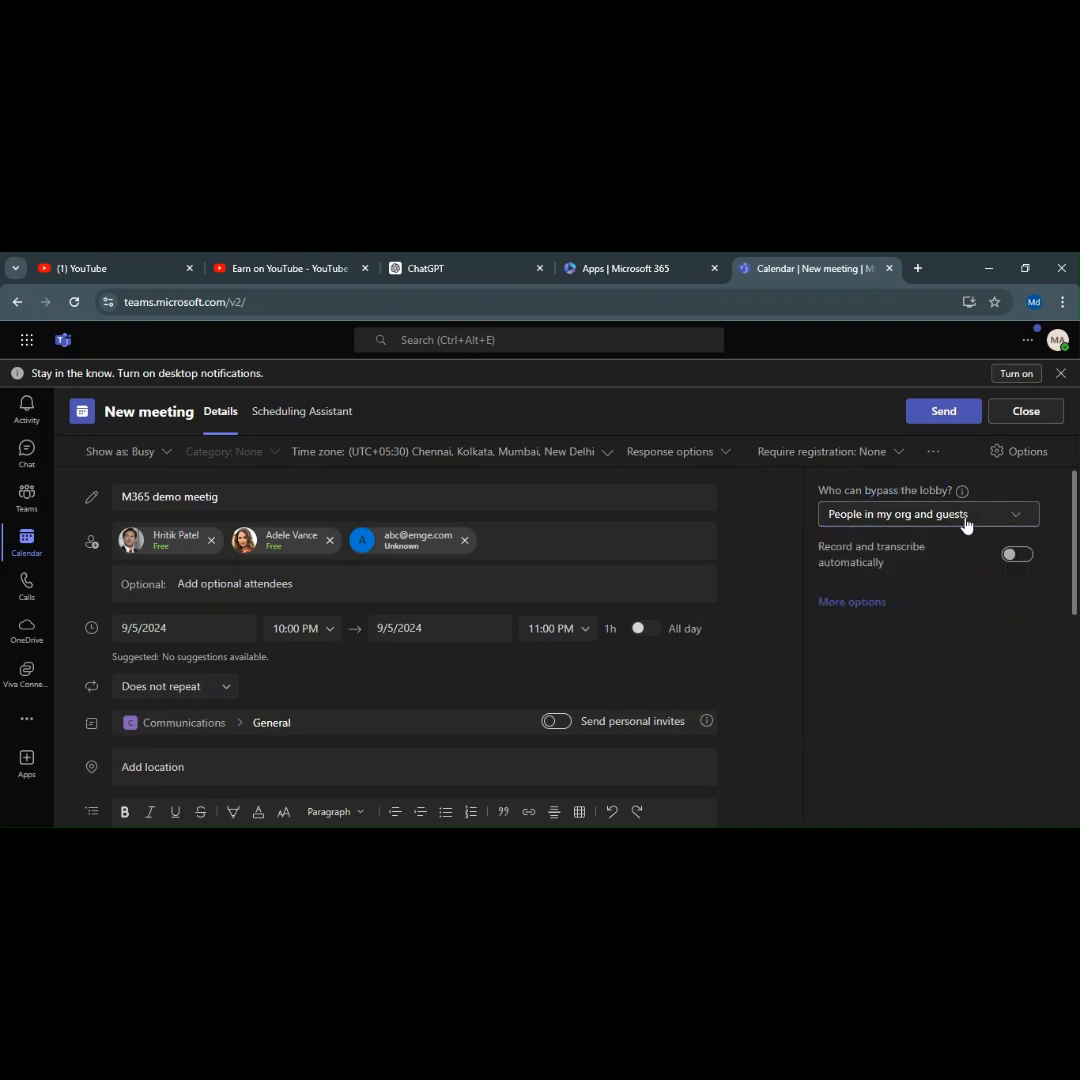
pyautogui.click(966, 521)
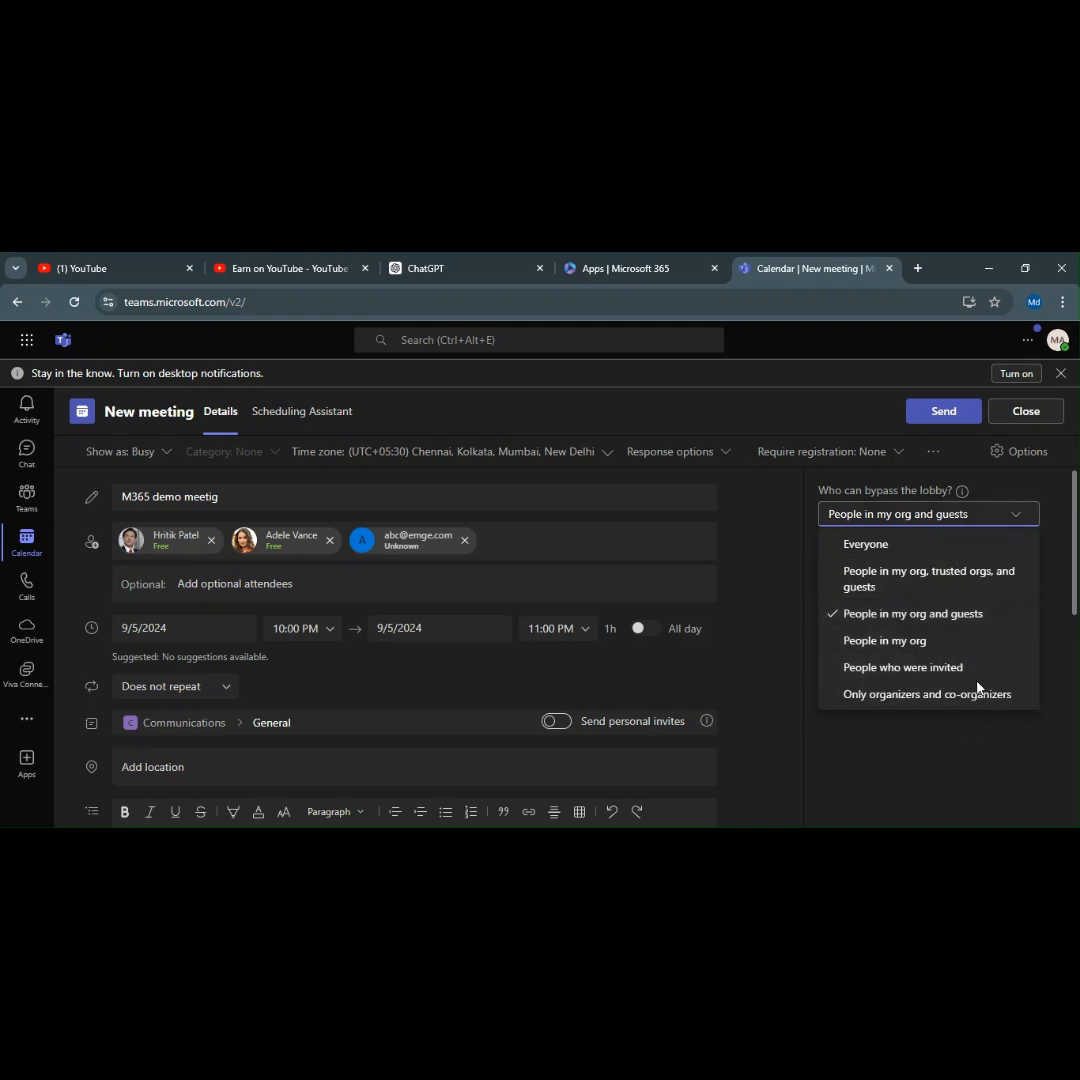
pyautogui.click(975, 757)
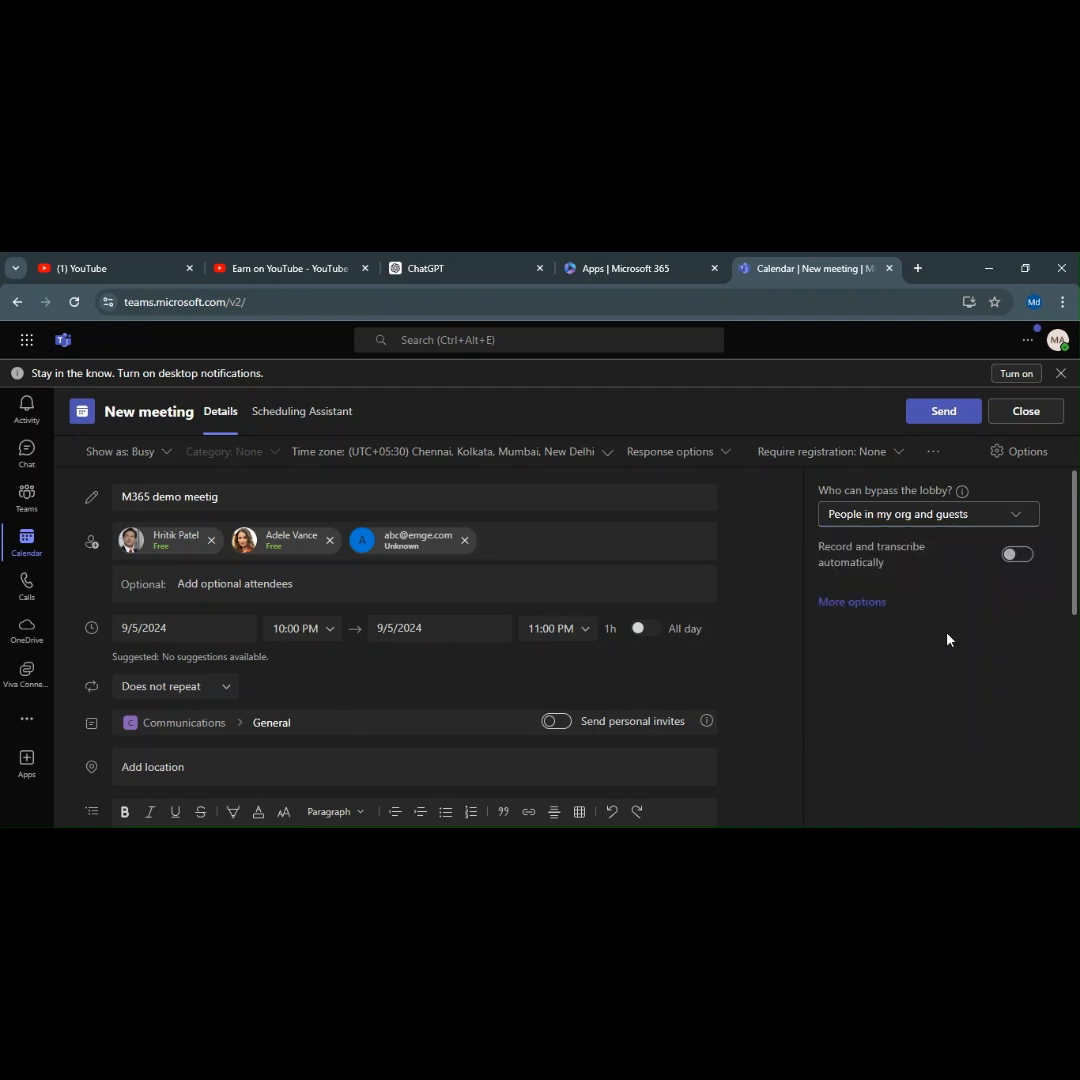
# Mark the meeting as Private while keeping Show as set to Busy.
pyautogui.click(136, 458)
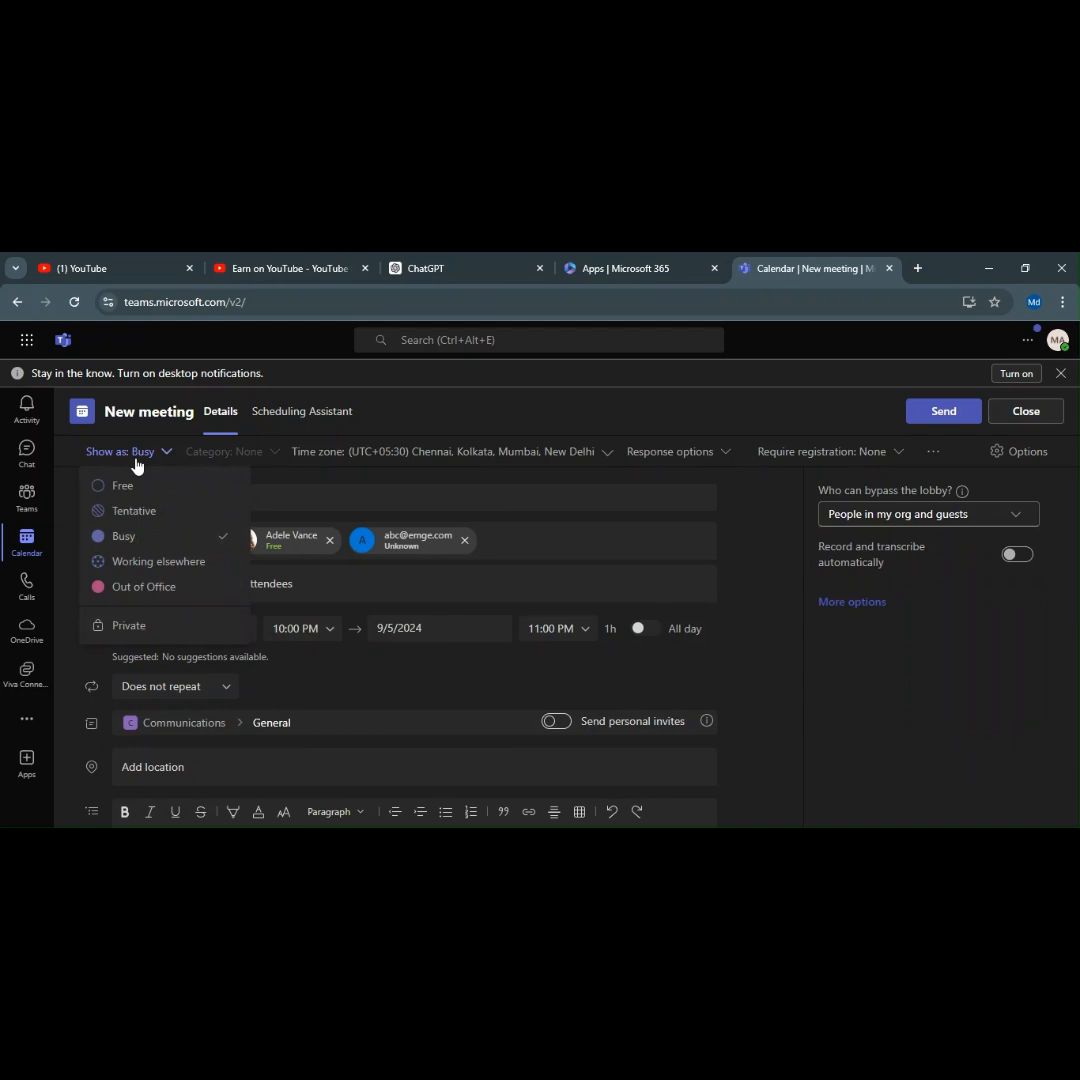
pyautogui.click(157, 645)
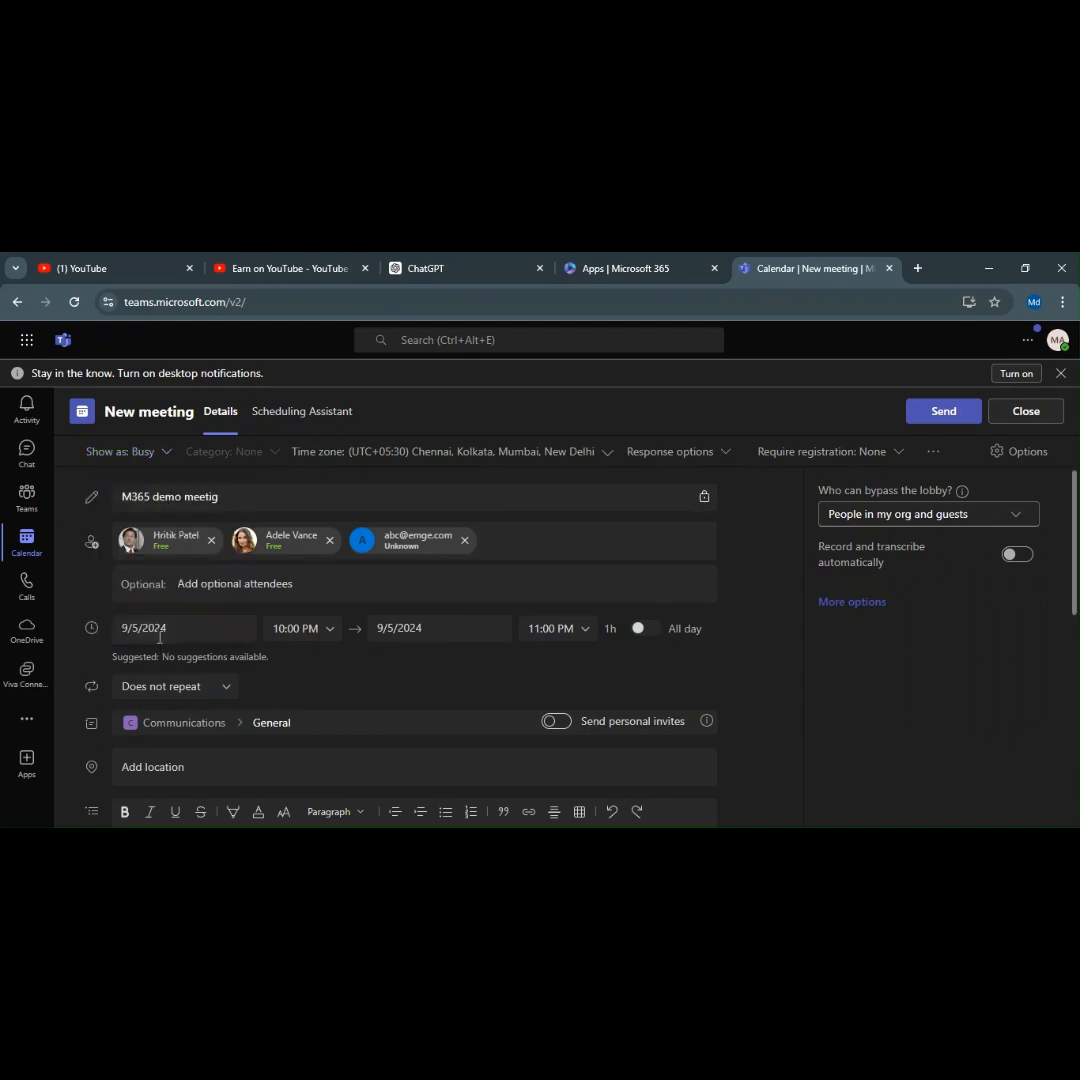
pyautogui.click(162, 454)
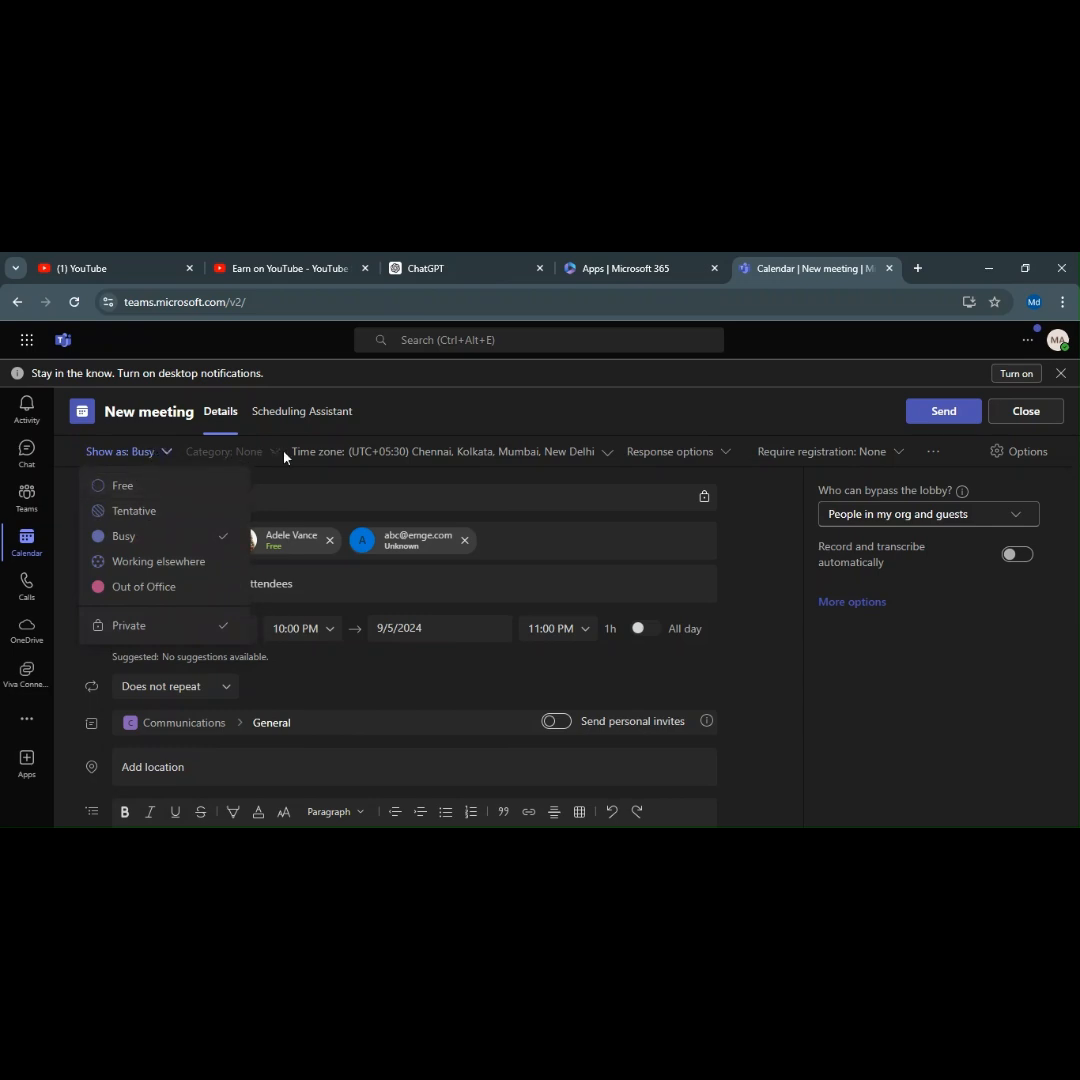
pyautogui.click(274, 475)
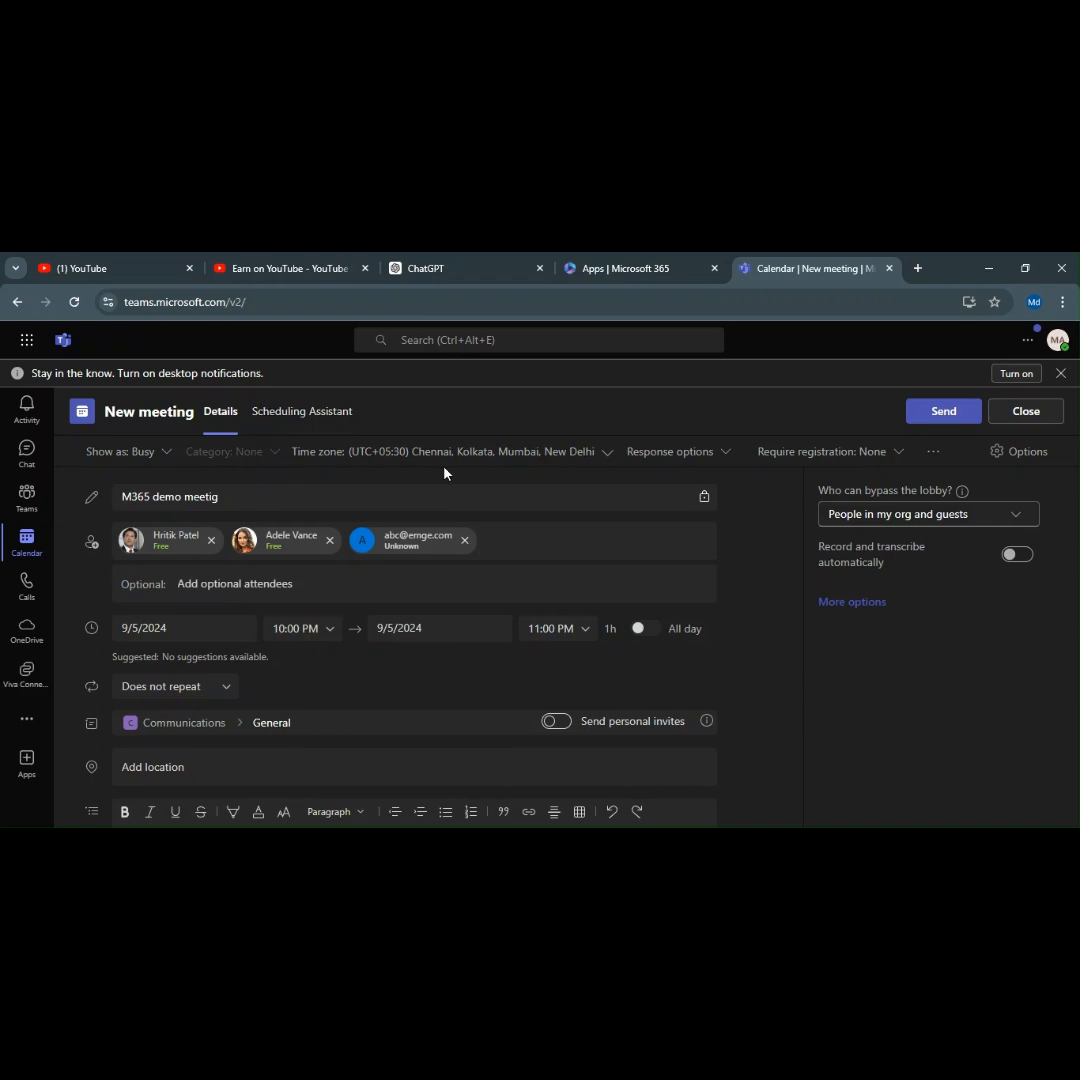
# Keep the UTC+05:30 Chennai time zone and bring up the response options.
pyautogui.click(468, 464)
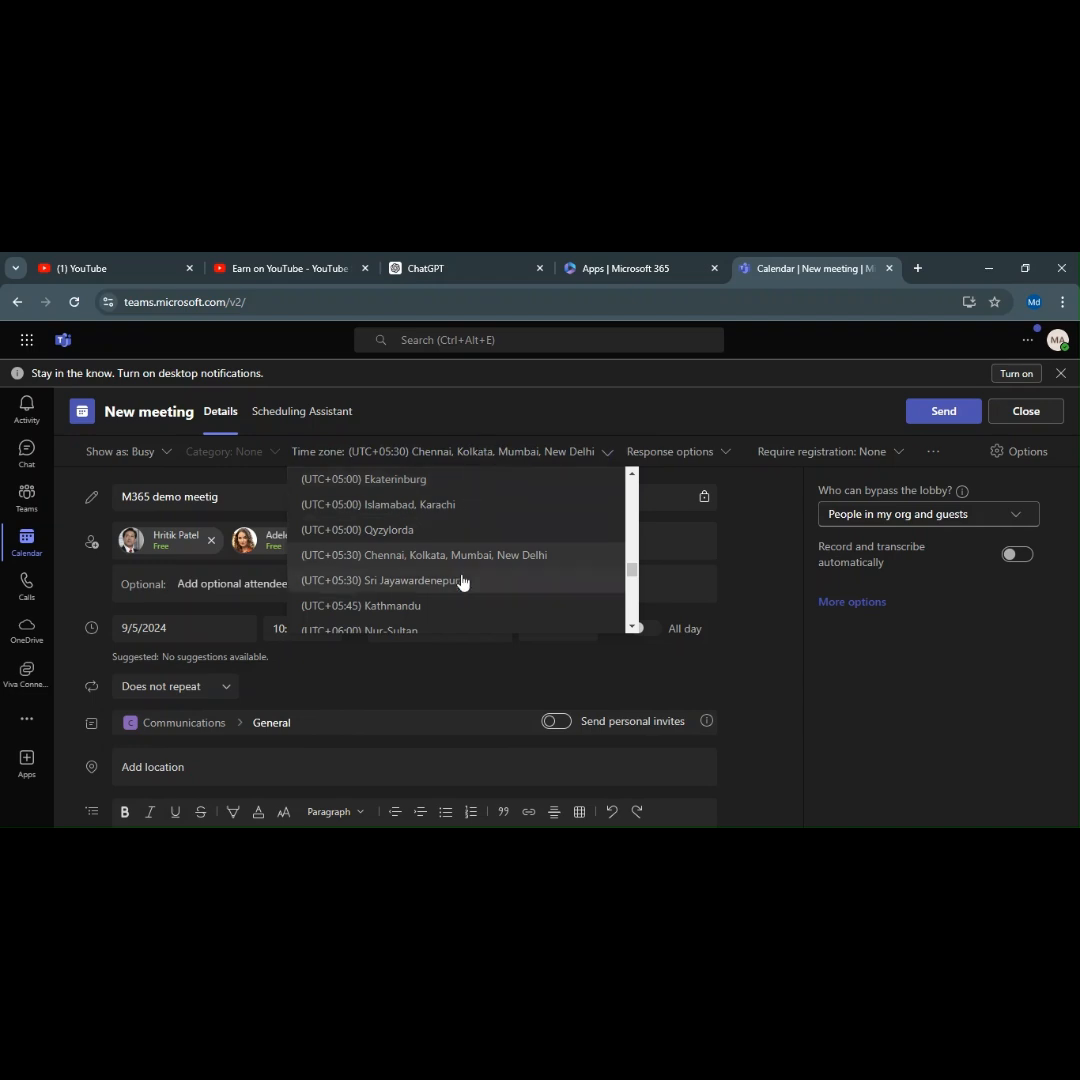
pyautogui.click(504, 410)
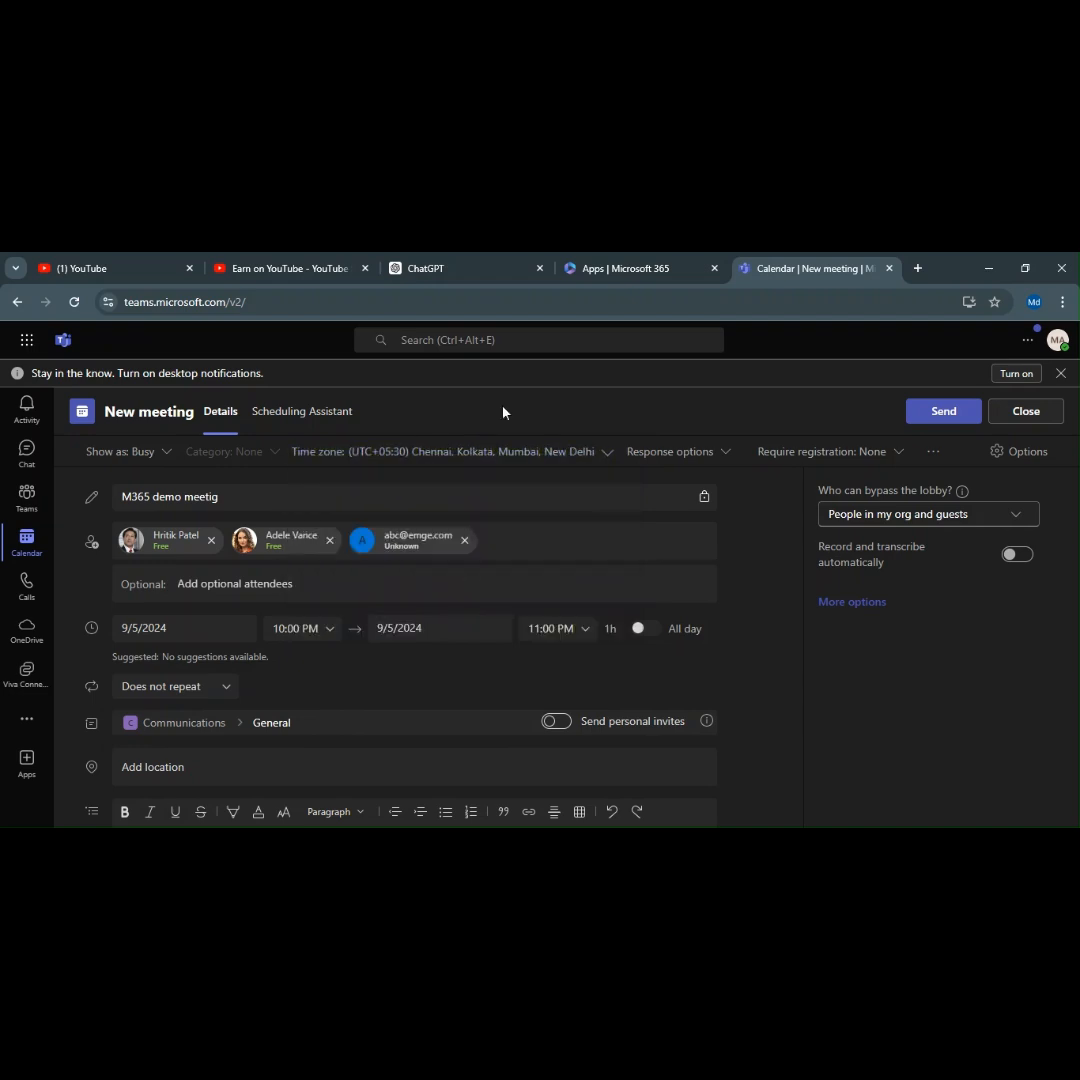
pyautogui.click(681, 453)
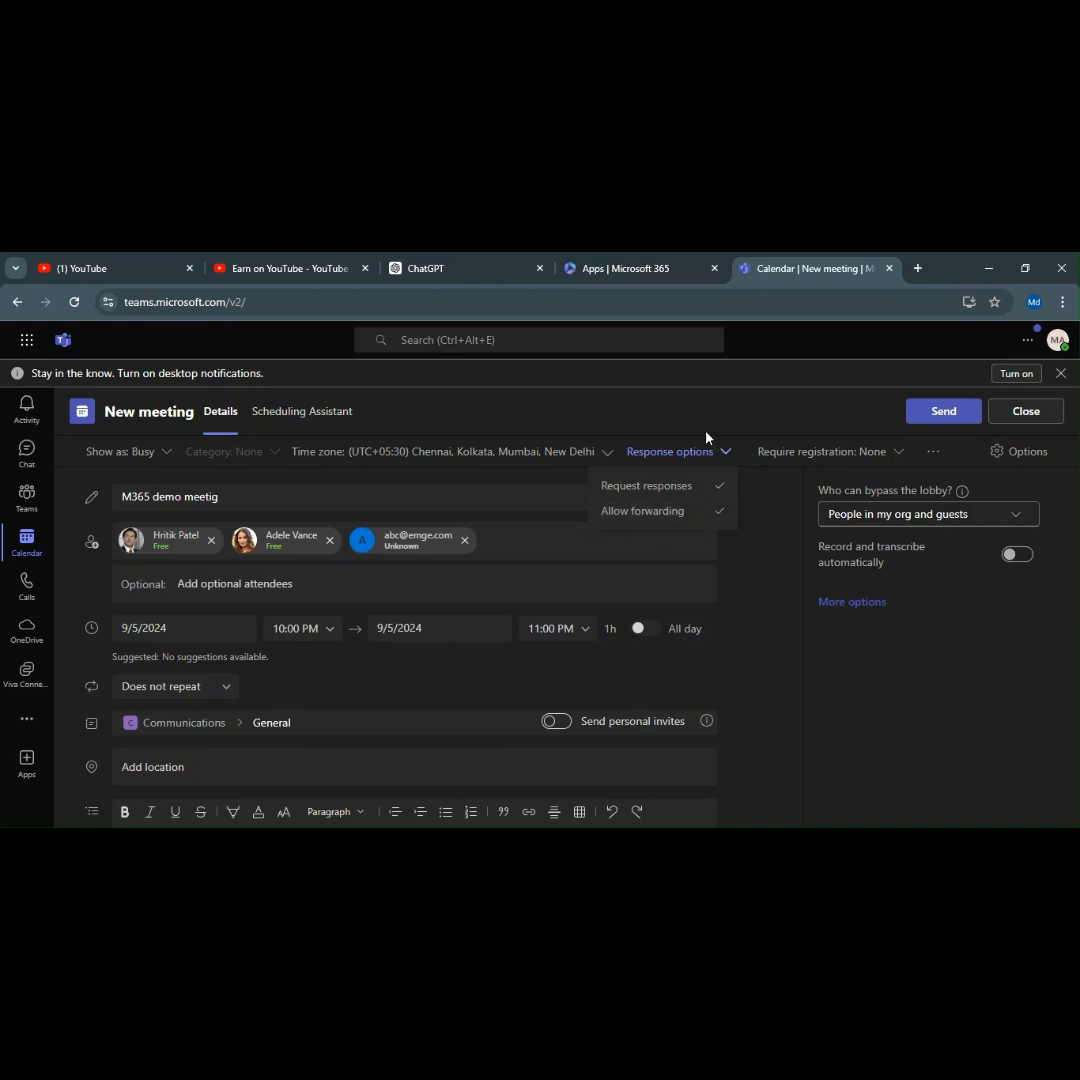
# Keep Allow forwarding turned on in the response options.
pyautogui.click(713, 512)
pyautogui.click(721, 510)
pyautogui.click(710, 416)
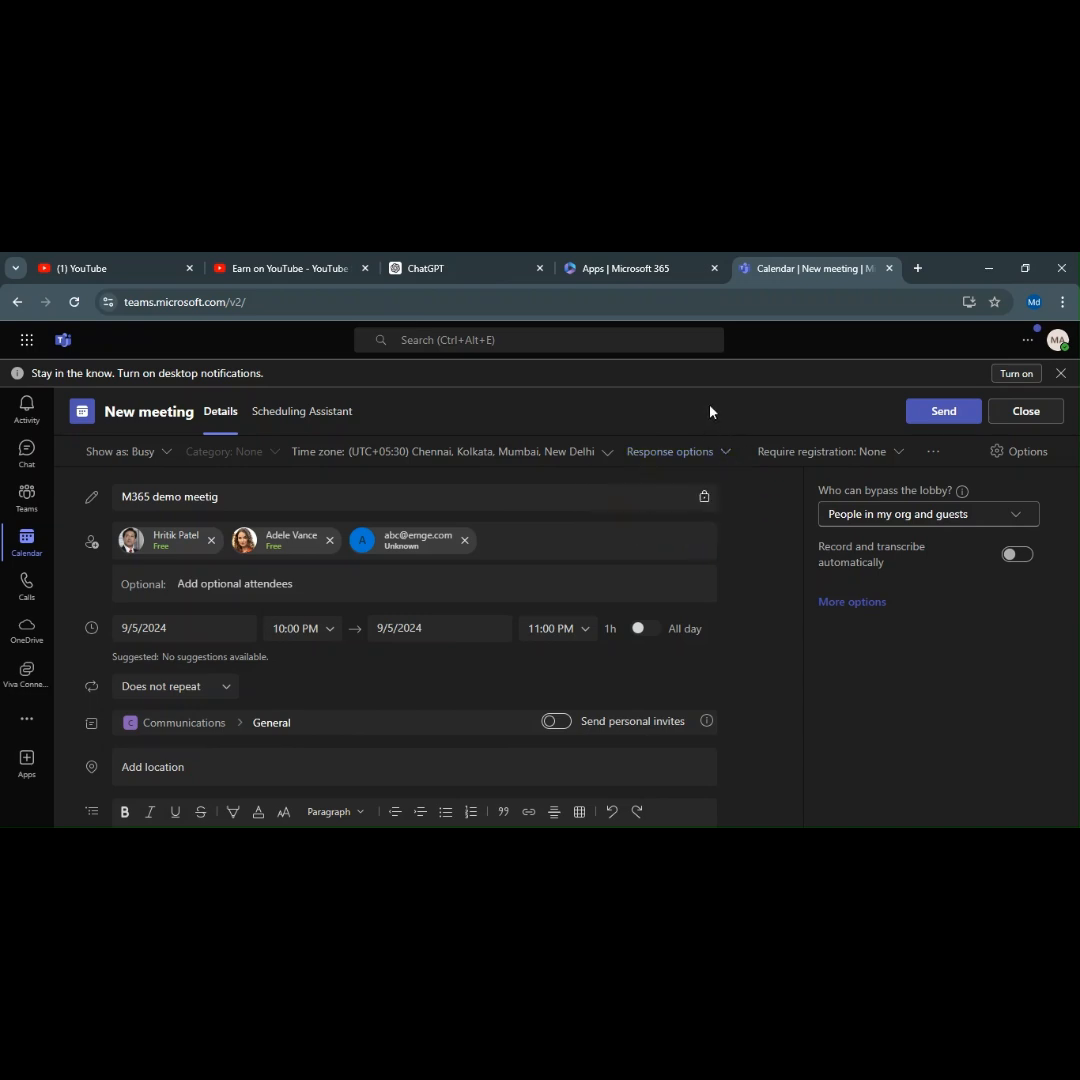
# Leave Require registration at None and reveal the Sensitivity setting, also None.
pyautogui.click(897, 455)
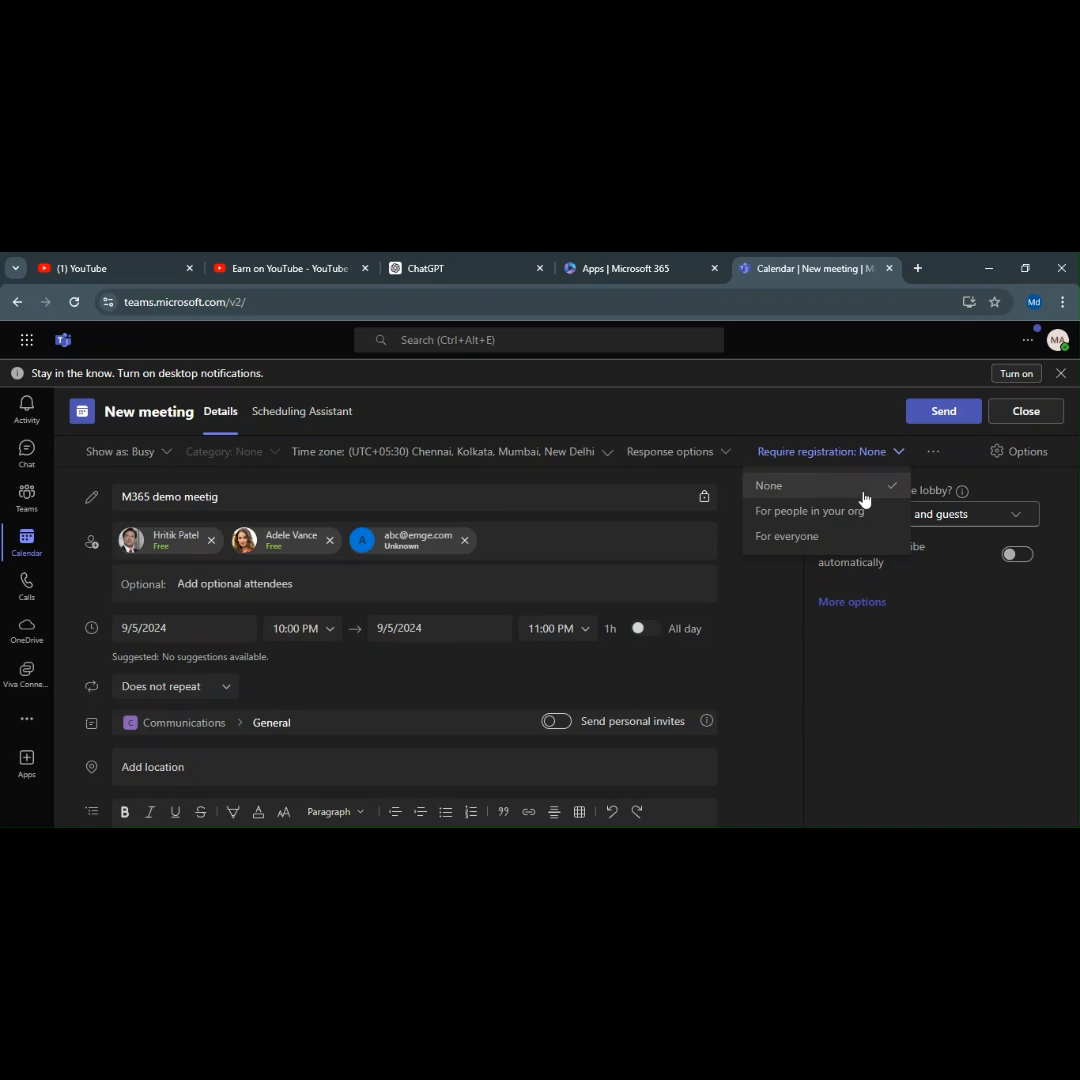
pyautogui.click(826, 391)
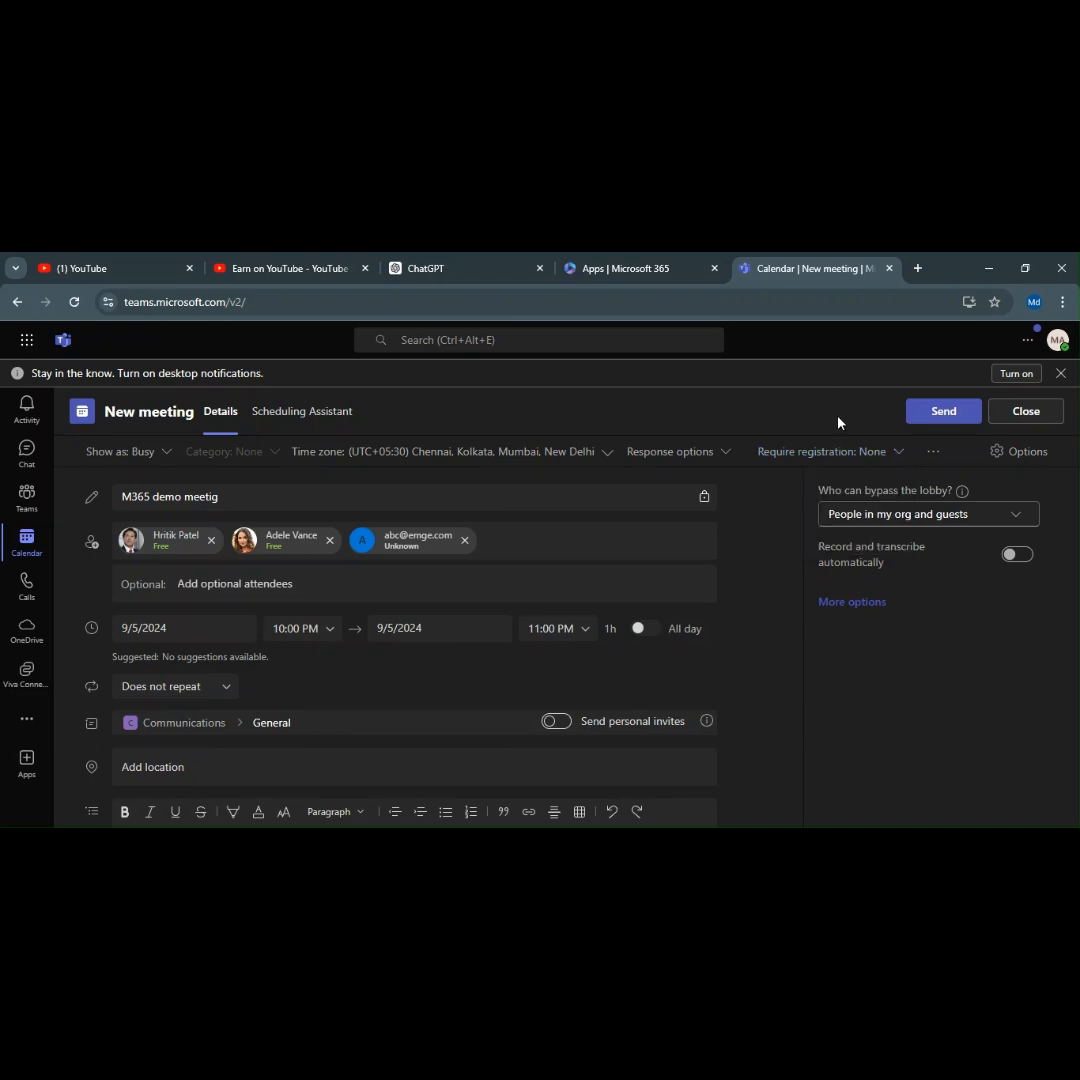
pyautogui.click(833, 455)
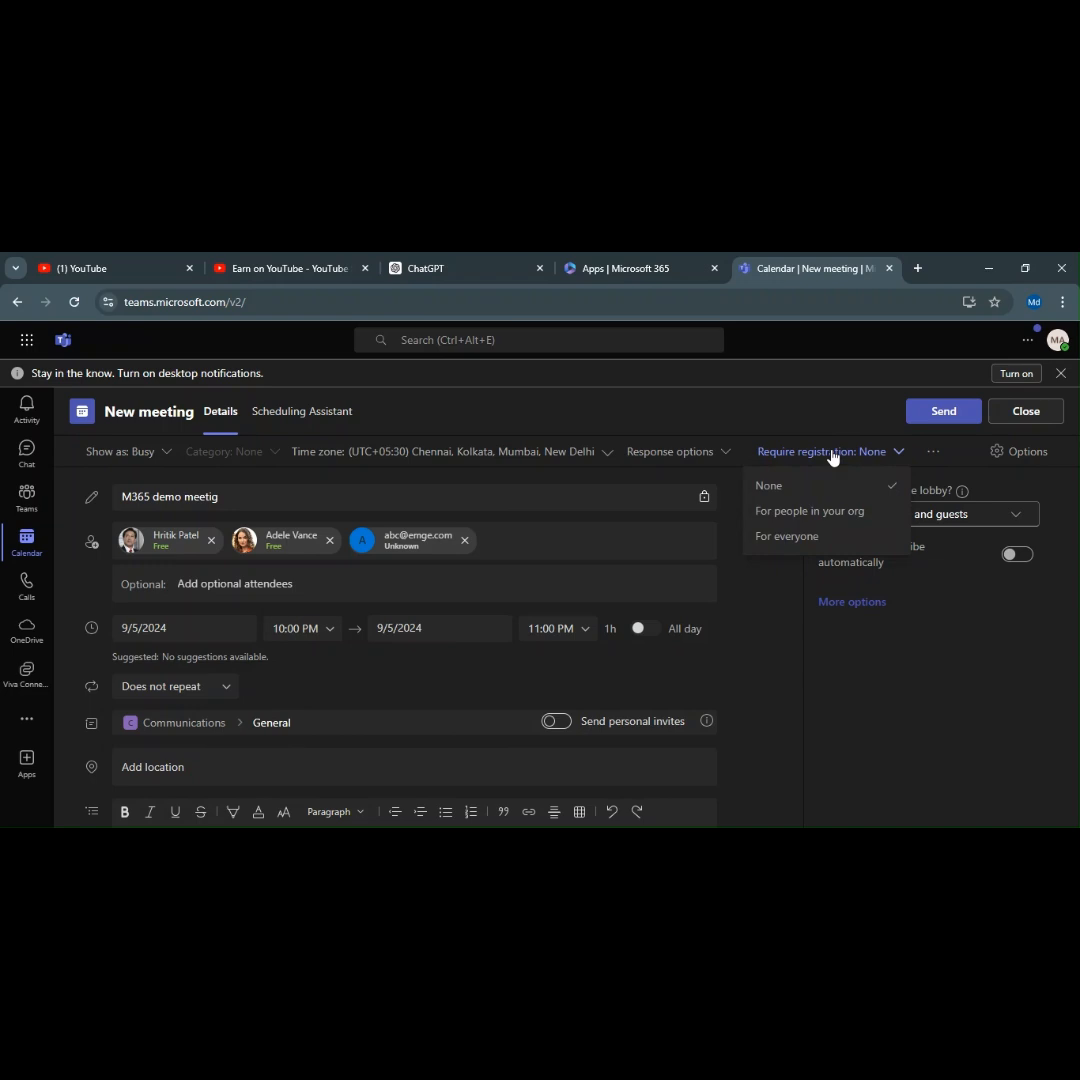
pyautogui.click(786, 485)
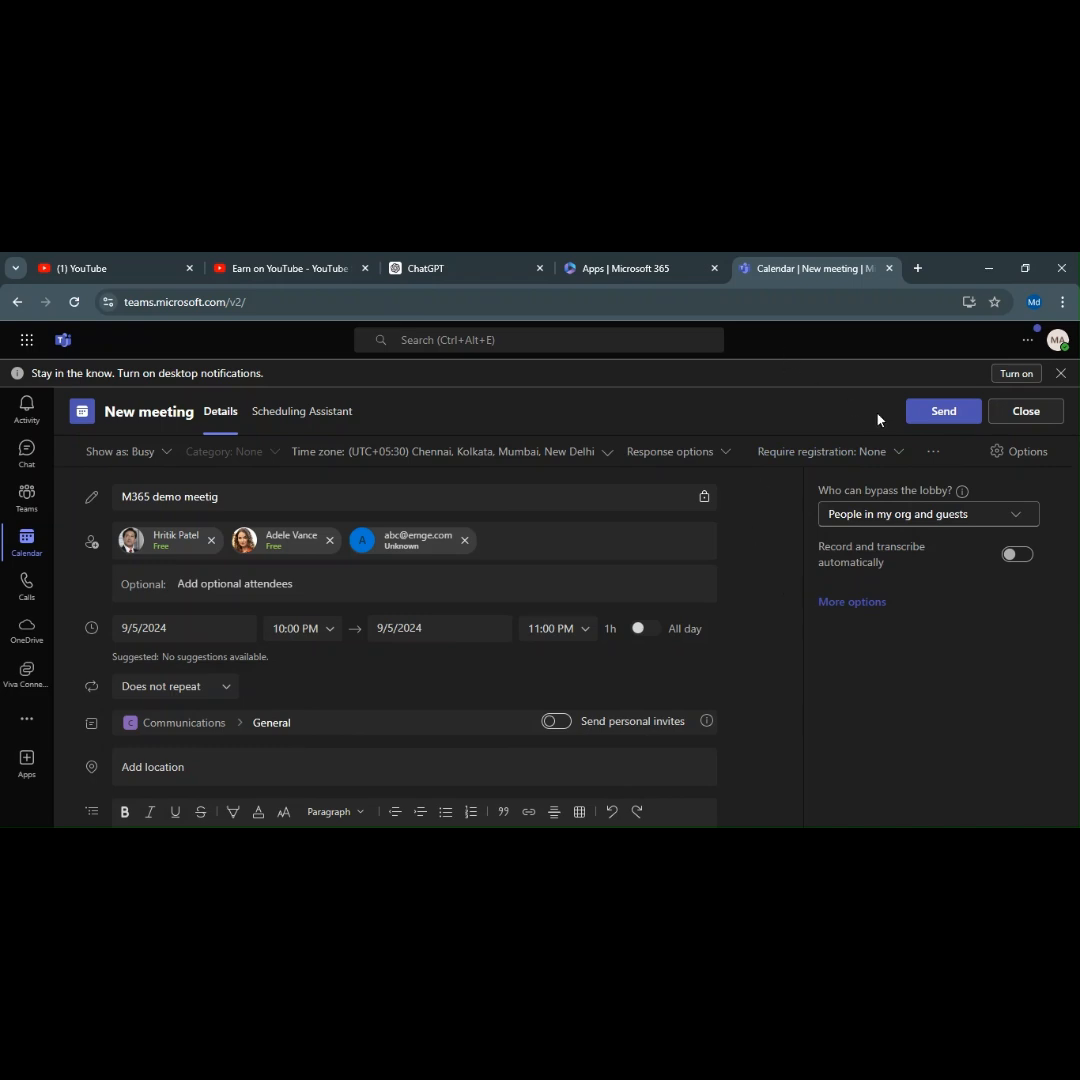
pyautogui.click(901, 451)
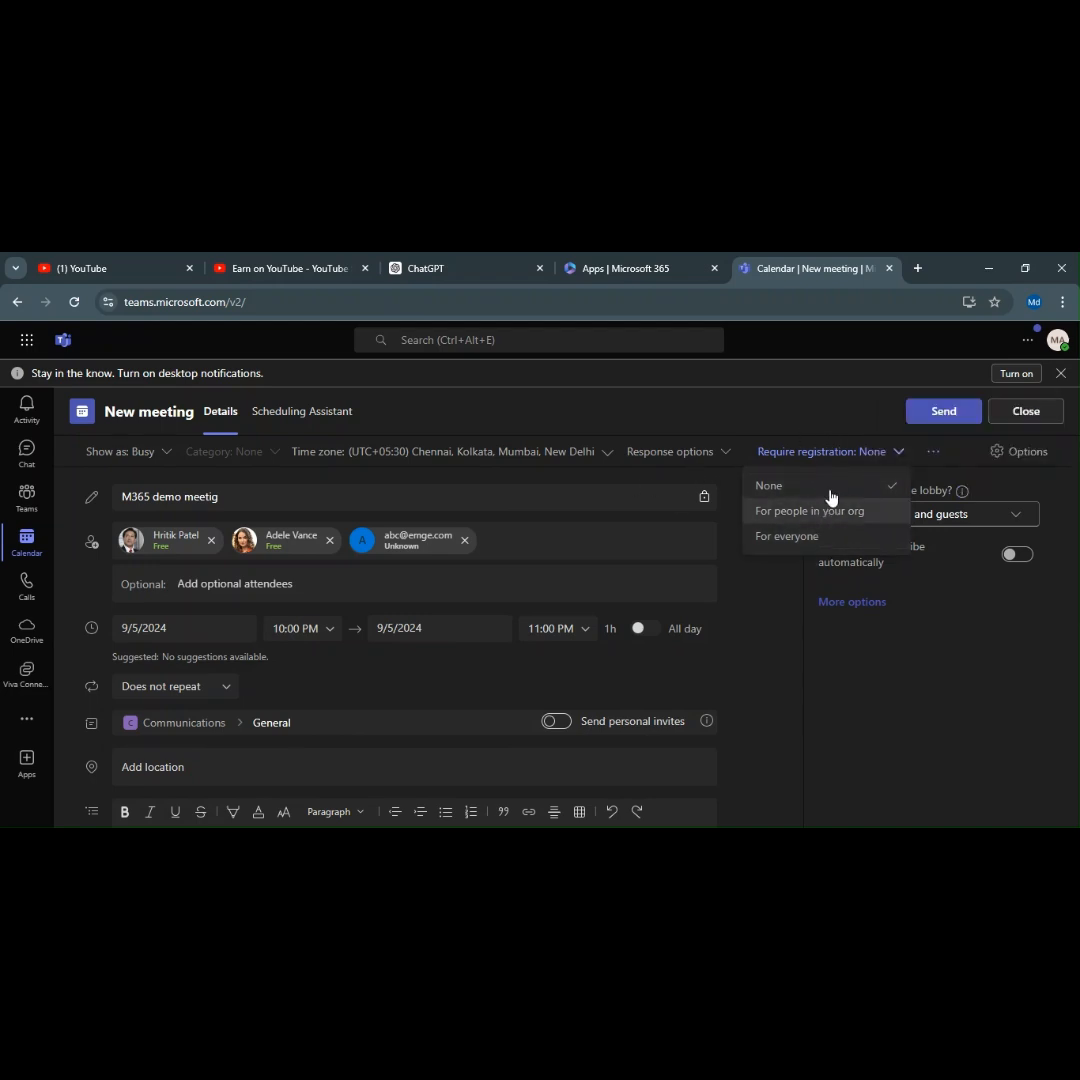
pyautogui.click(811, 400)
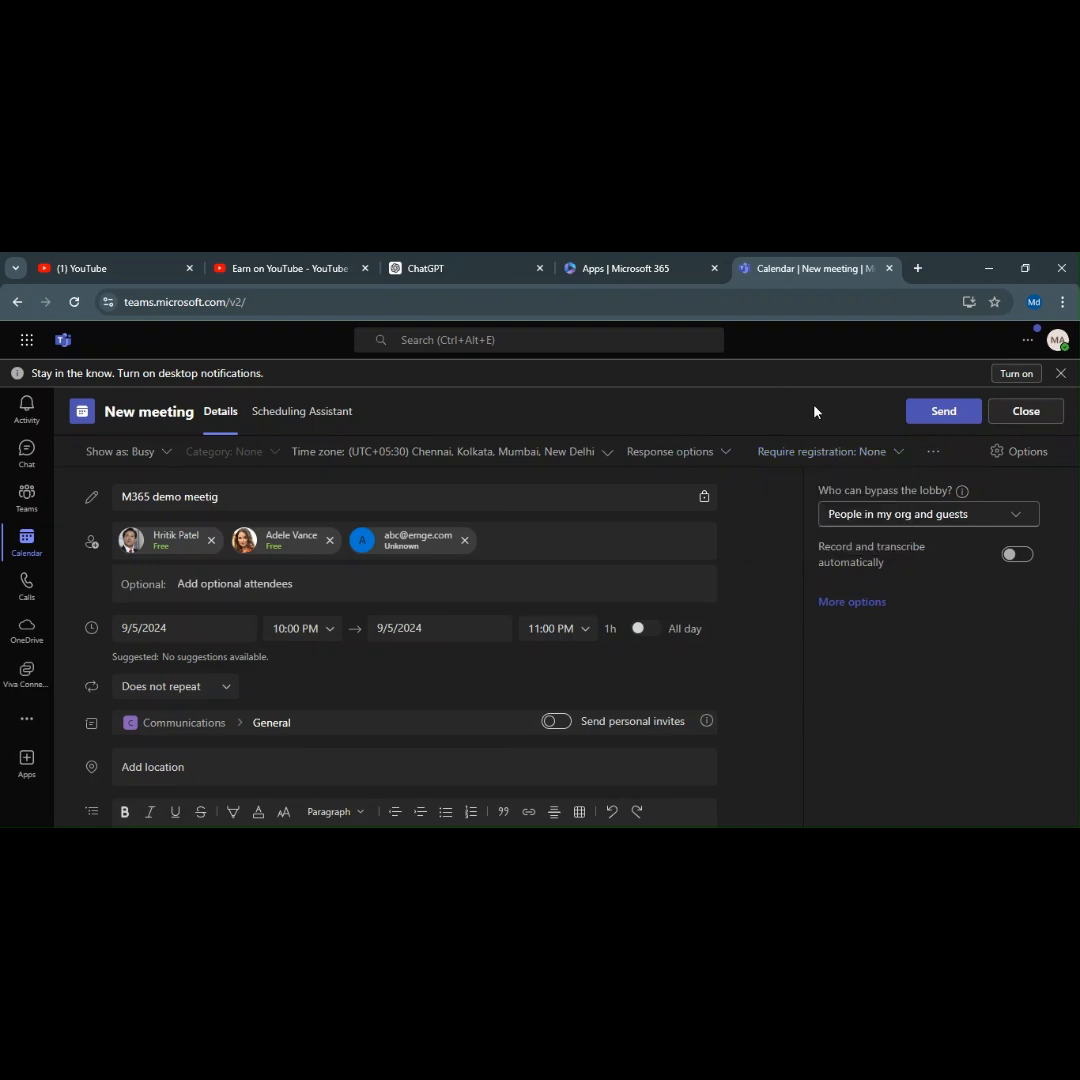
pyautogui.click(933, 453)
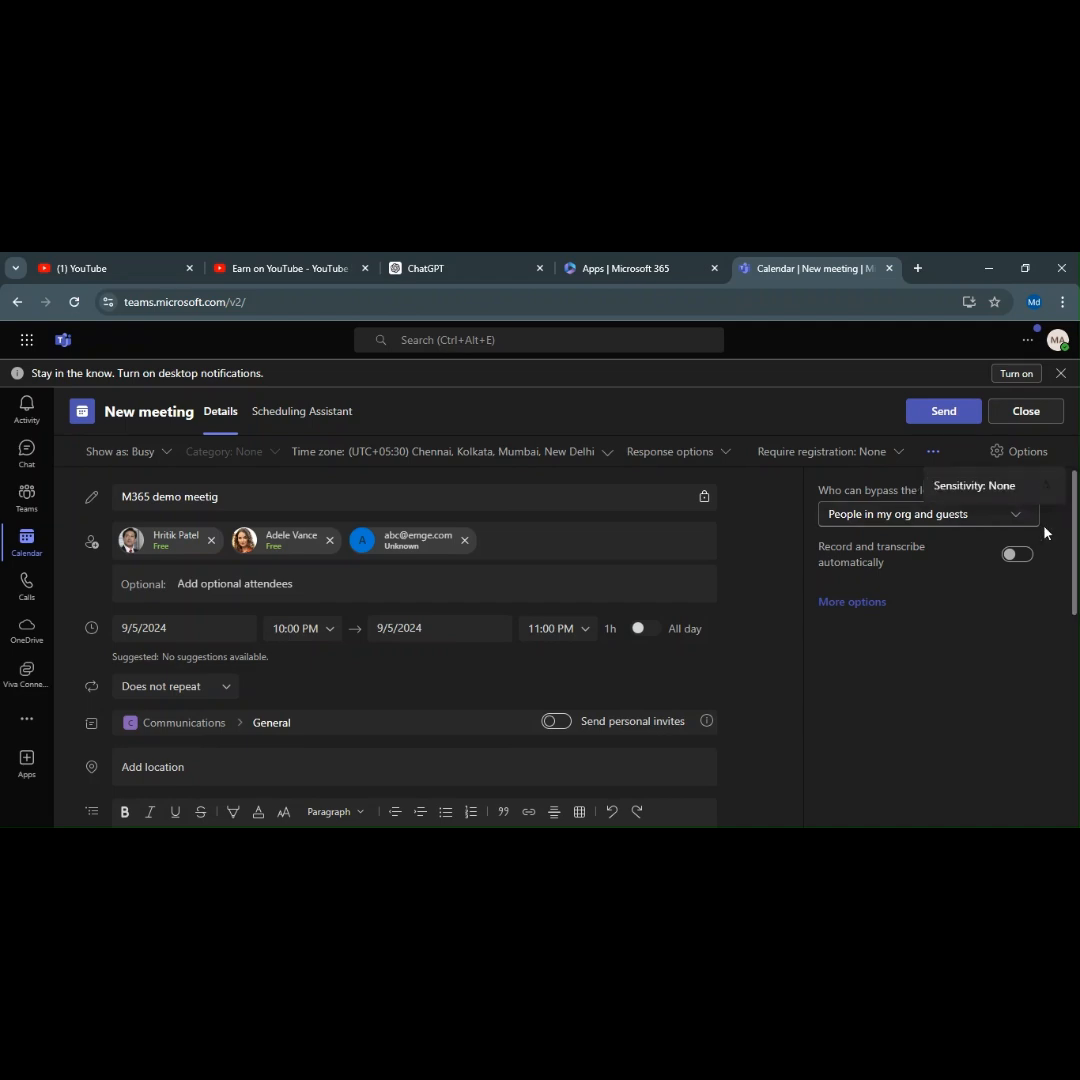
pyautogui.click(934, 458)
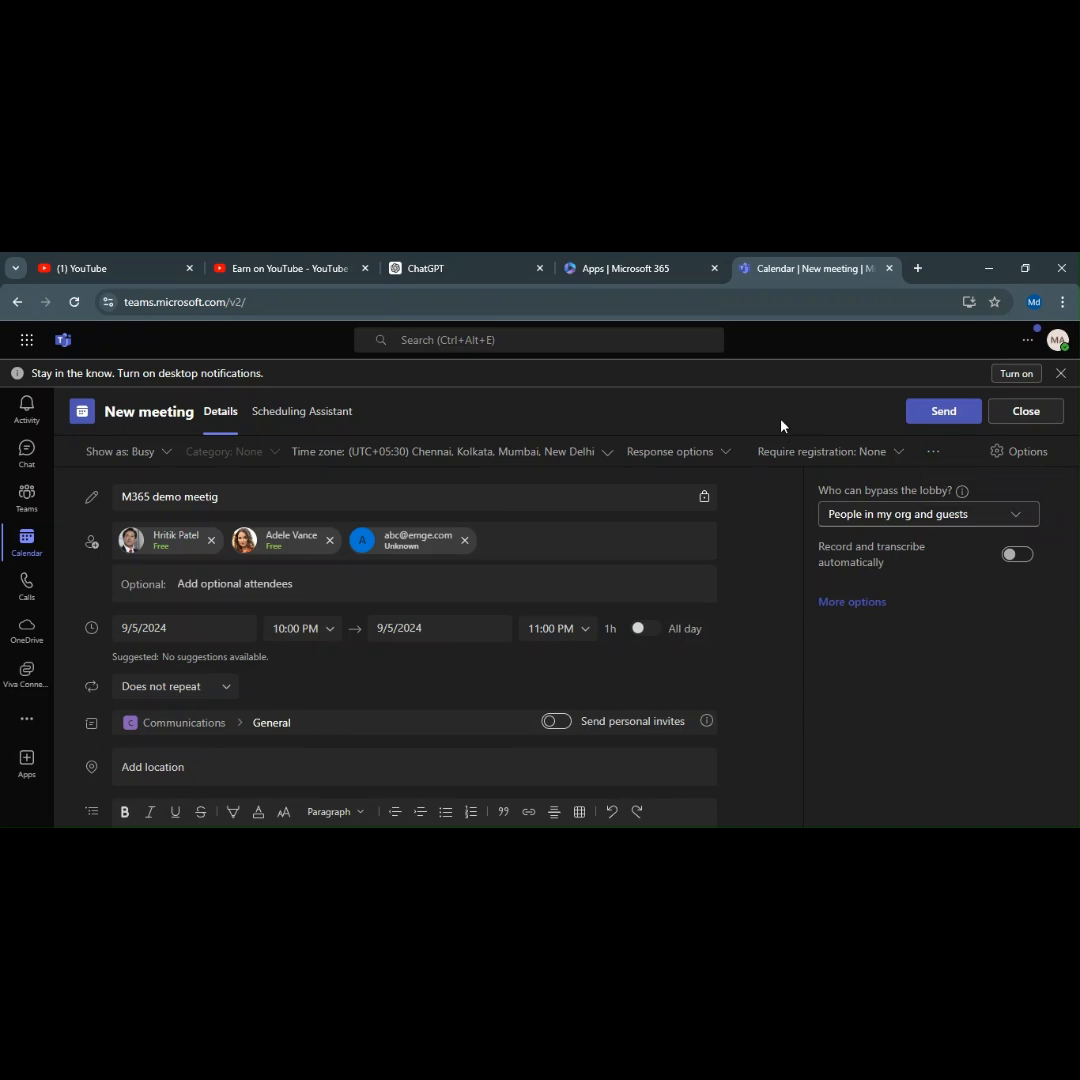
pyautogui.click(936, 452)
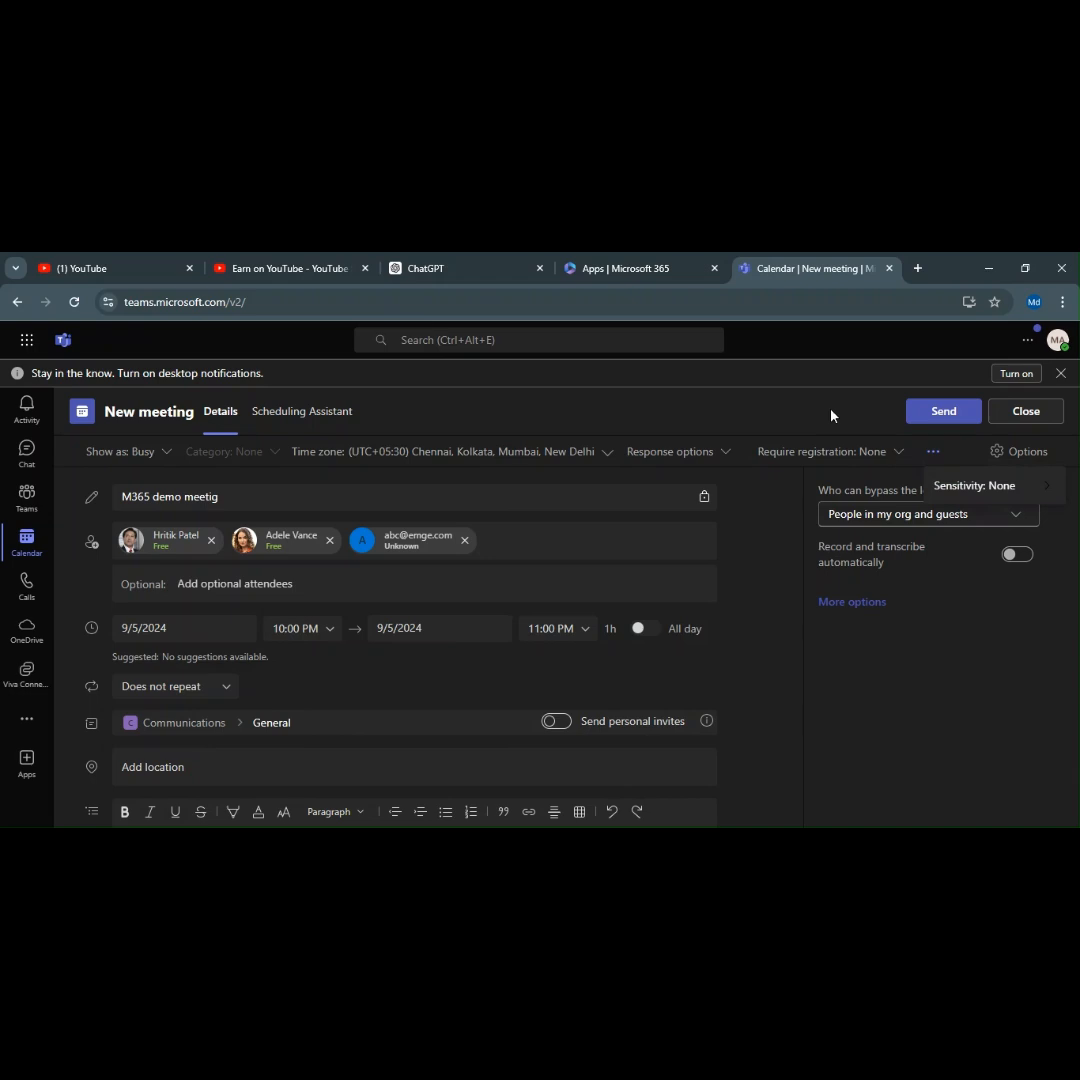
pyautogui.click(772, 409)
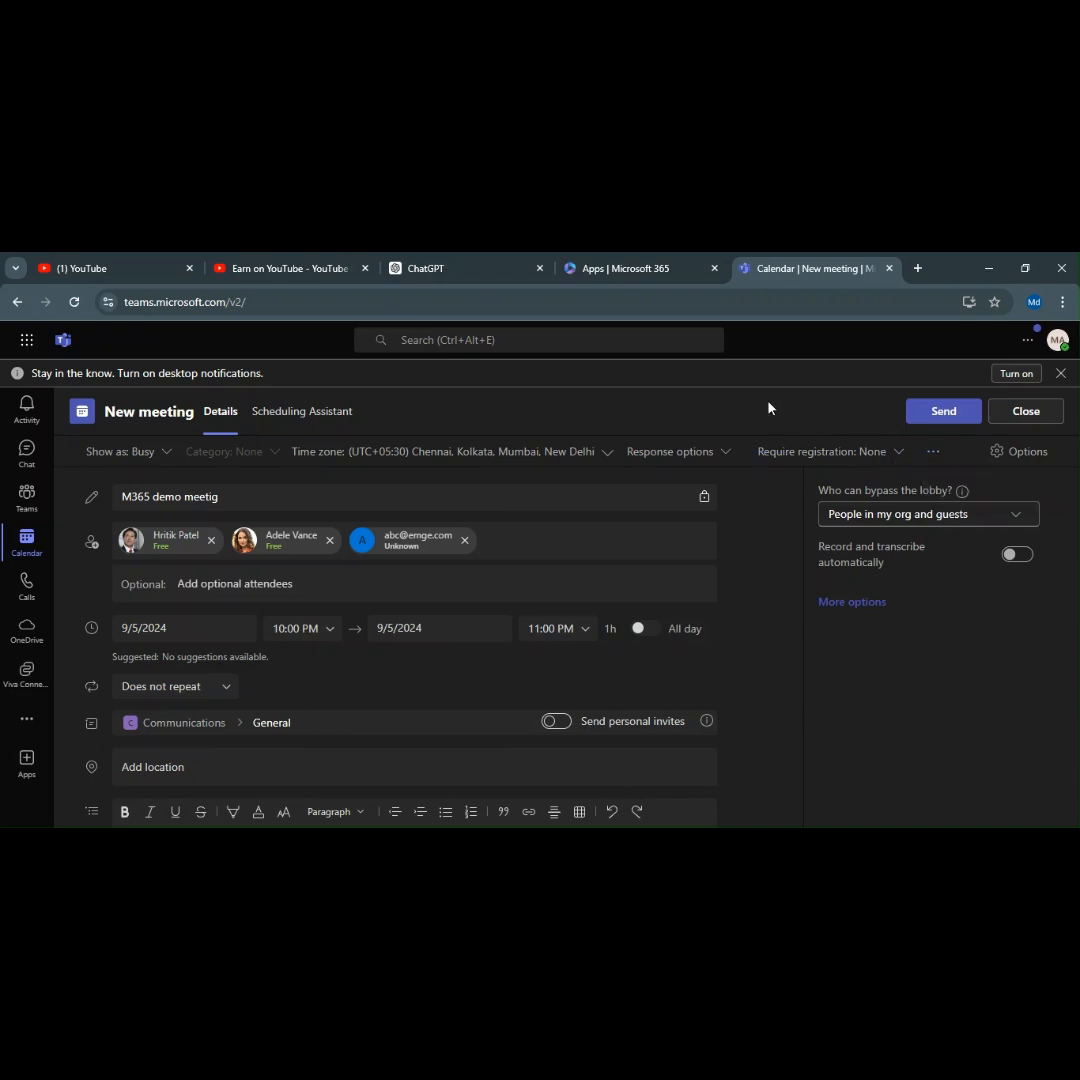
pyautogui.click(995, 462)
pyautogui.click(995, 462)
pyautogui.moveTo(820, 547); pyautogui.dragTo(880, 562)
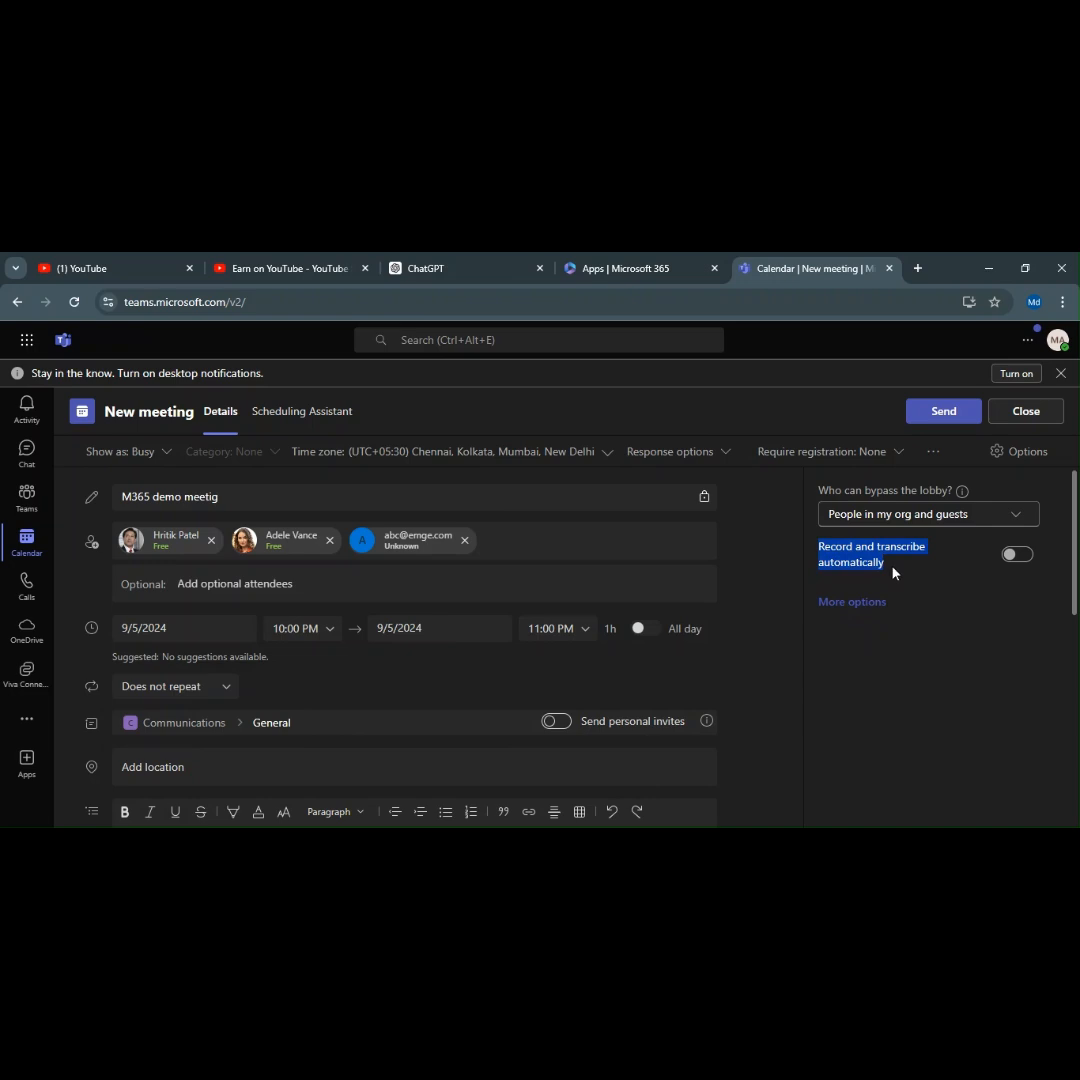
pyautogui.click(915, 578)
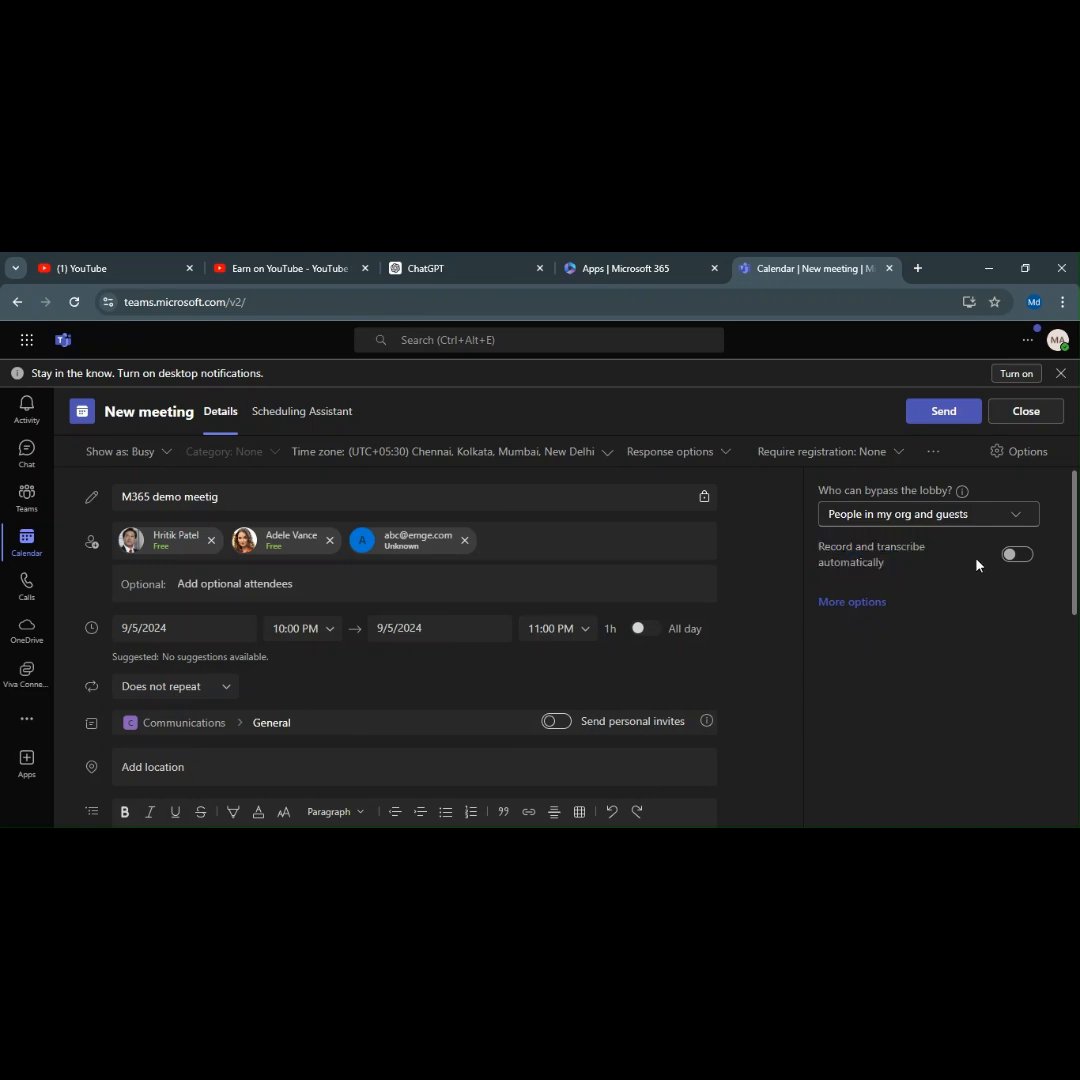
pyautogui.click(852, 602)
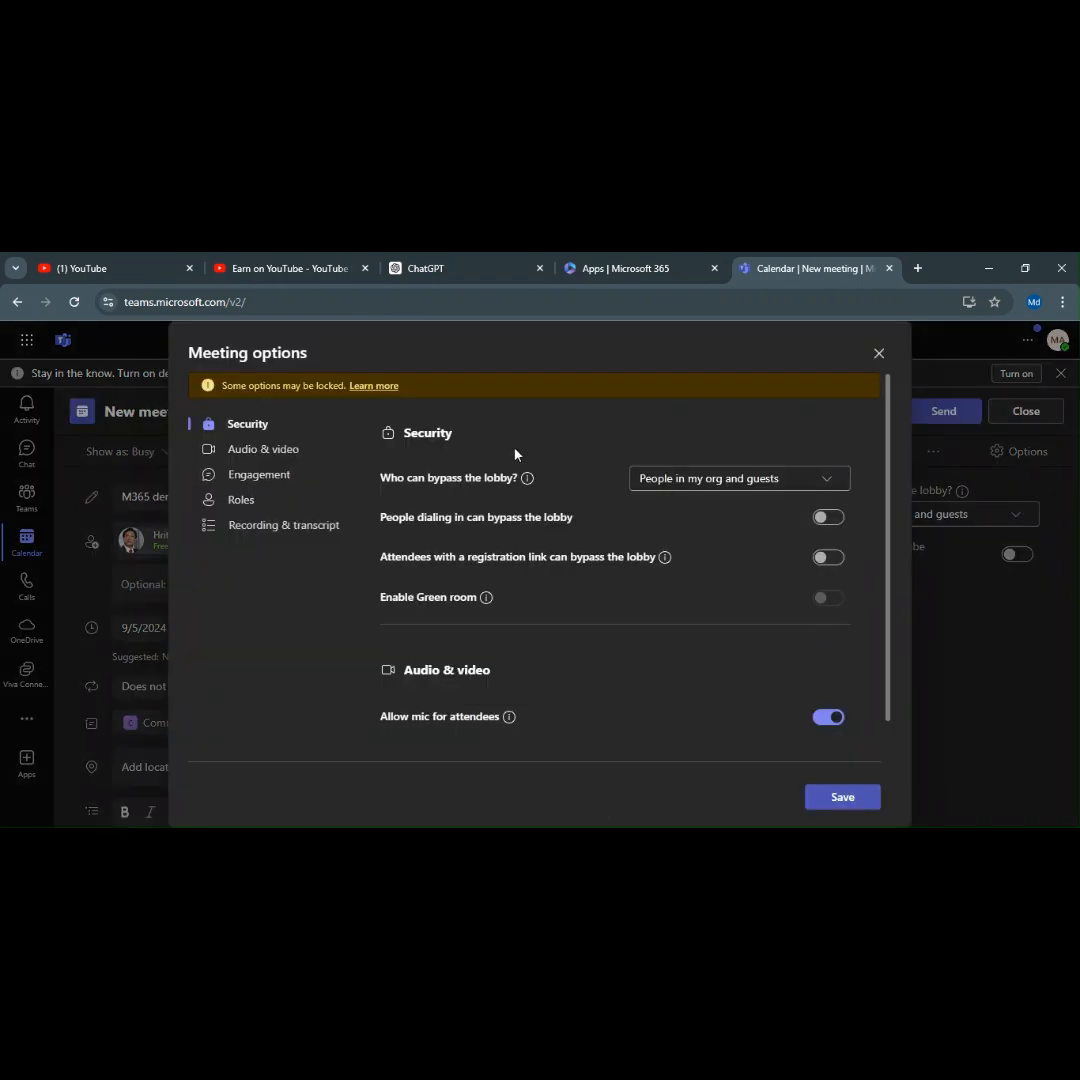
pyautogui.scroll(-2, 574, 584)
pyautogui.scroll(2, 612, 533)
pyautogui.scroll(-1, 641, 554)
pyautogui.scroll(-7, 650, 553)
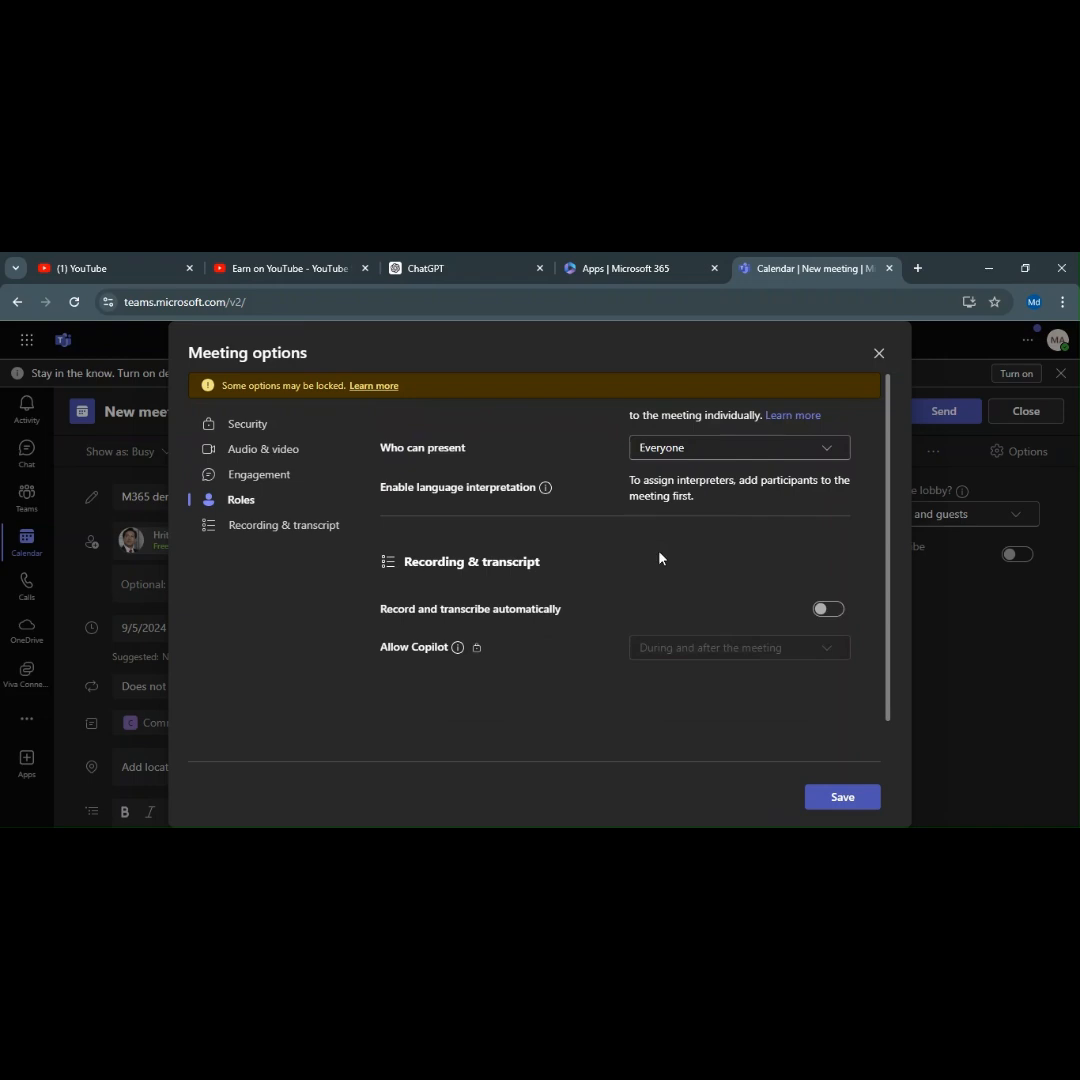
pyautogui.scroll(3, 660, 557)
pyautogui.scroll(5, 660, 555)
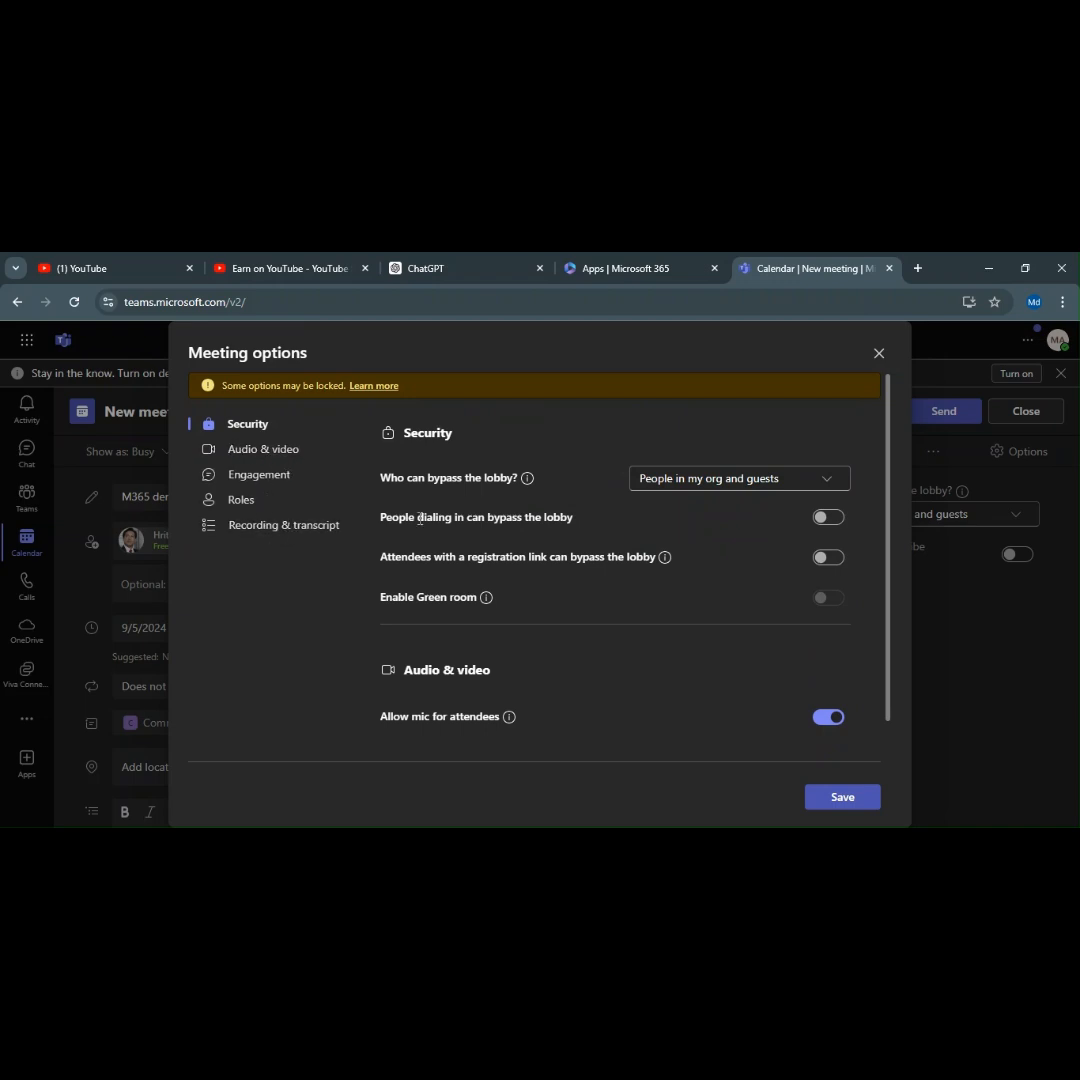
pyautogui.click(861, 796)
pyautogui.click(880, 355)
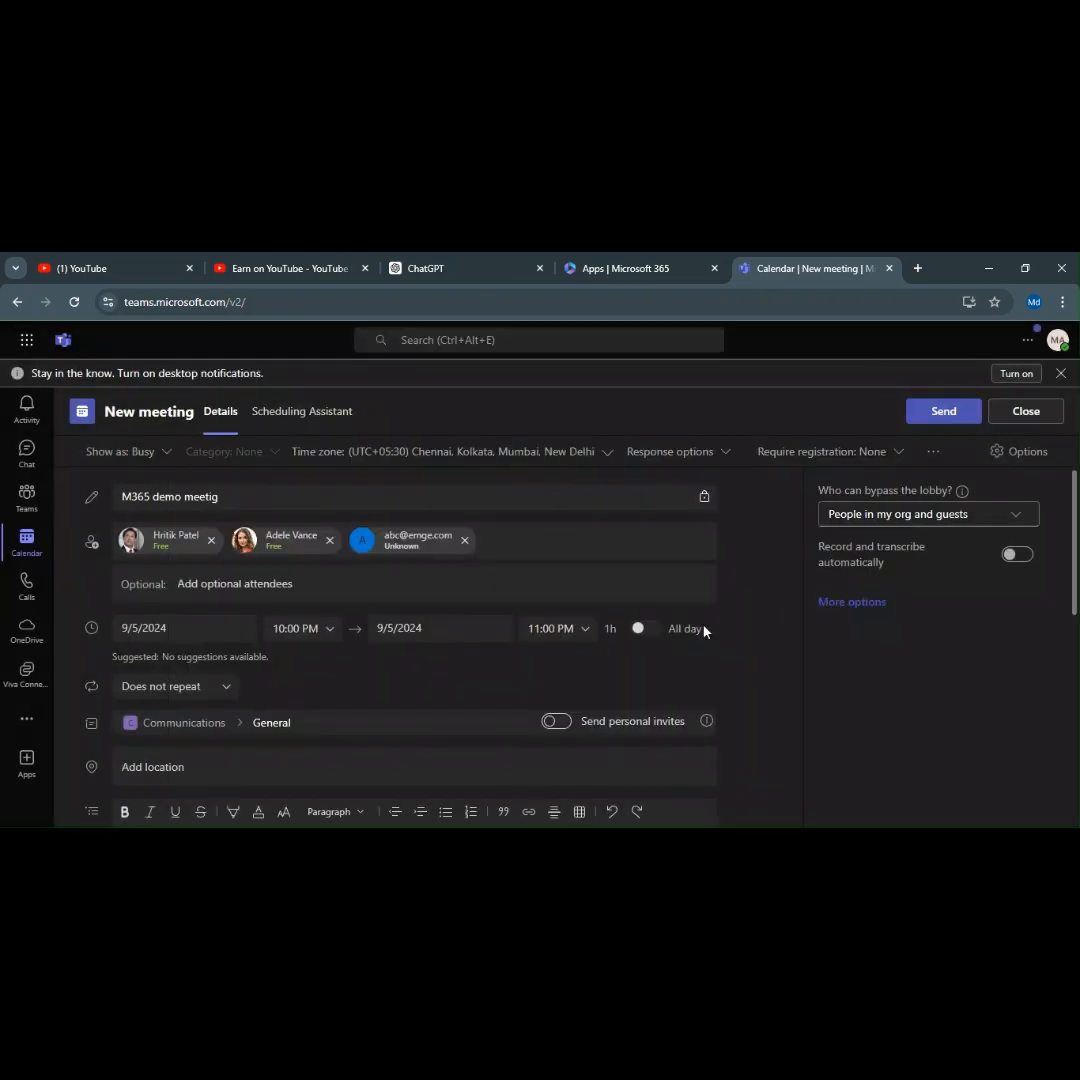
# Review attendee availability in Scheduling Assistant with work hours only, then send the invitation.
pyautogui.scroll(-2, 730, 621)
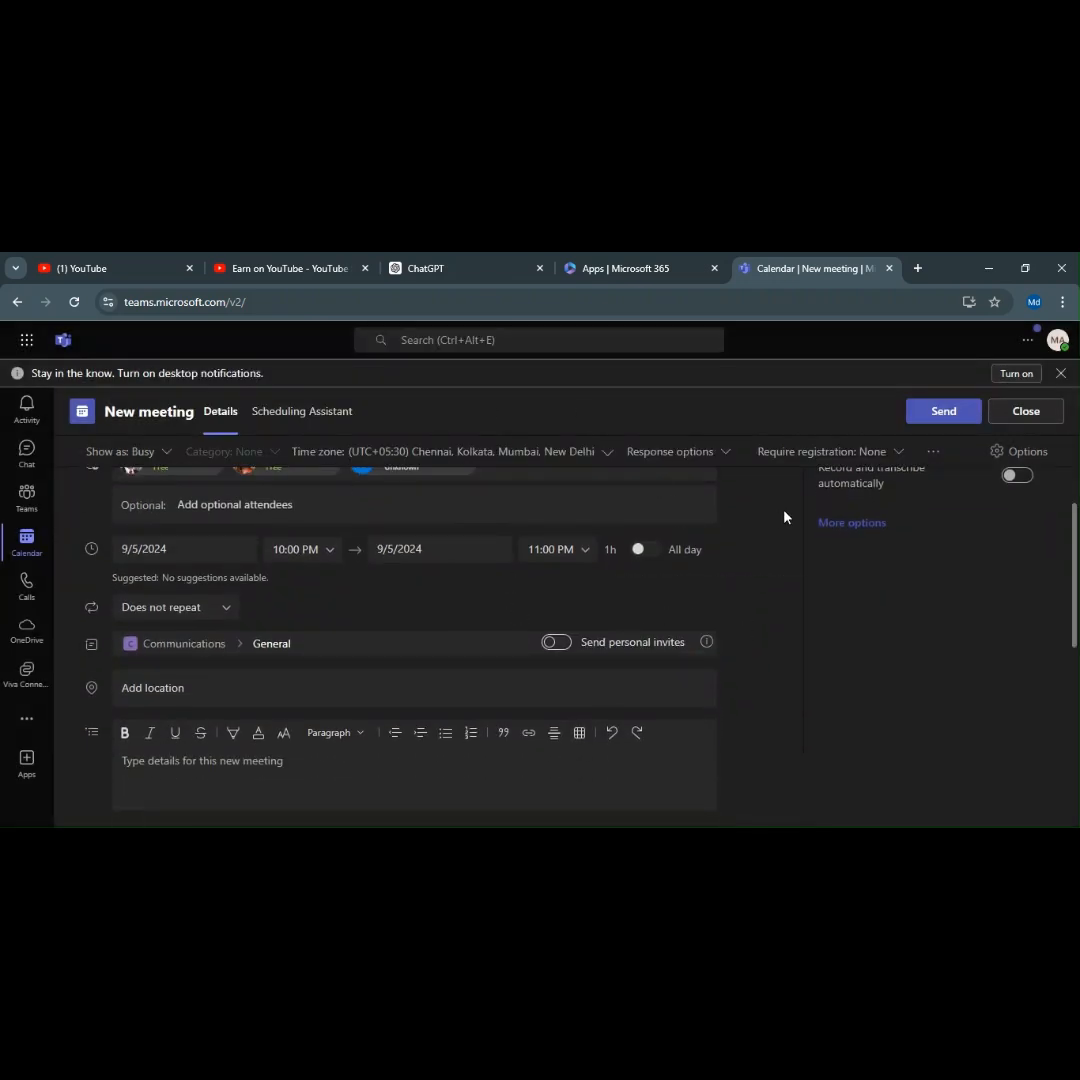
pyautogui.scroll(2, 784, 517)
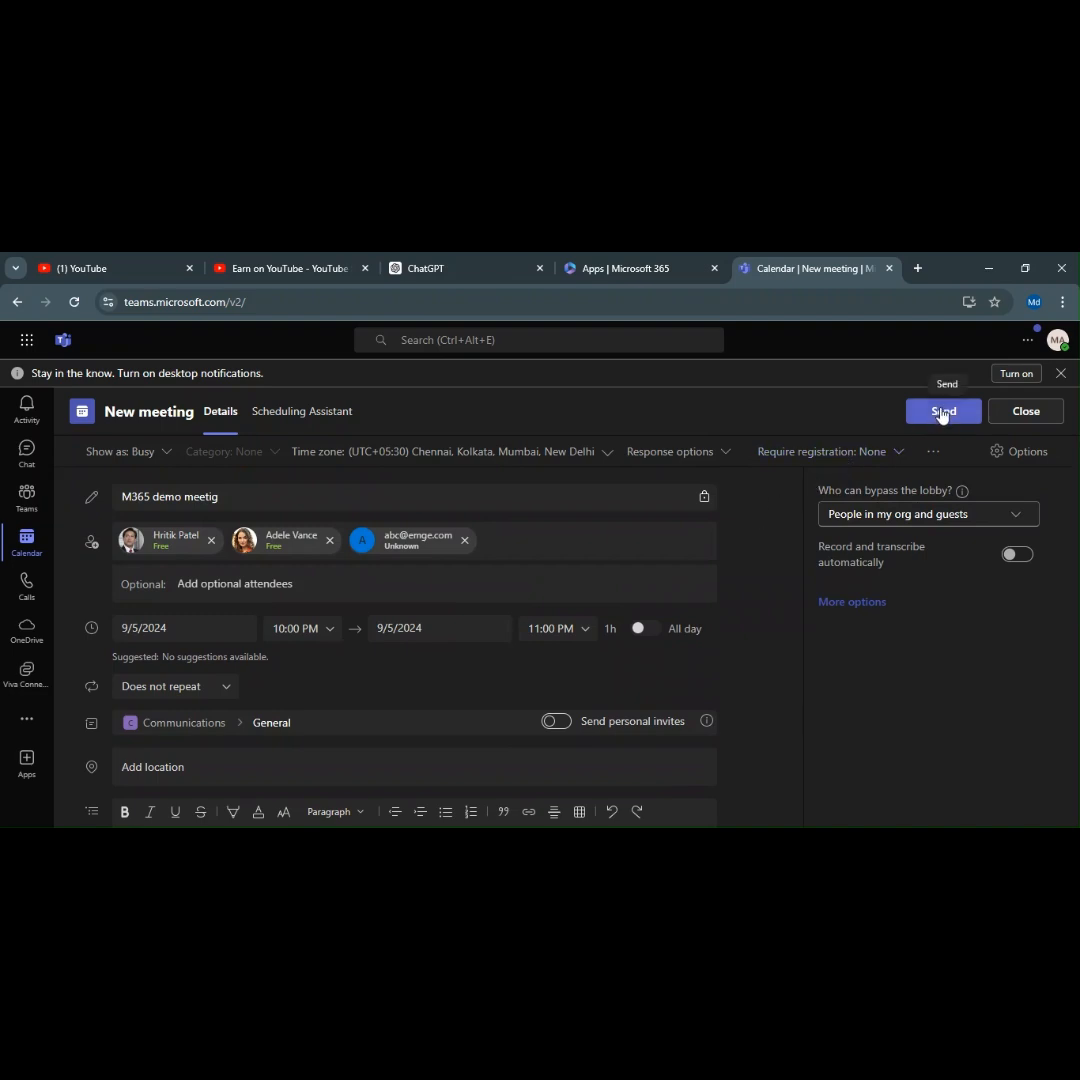
pyautogui.click(300, 416)
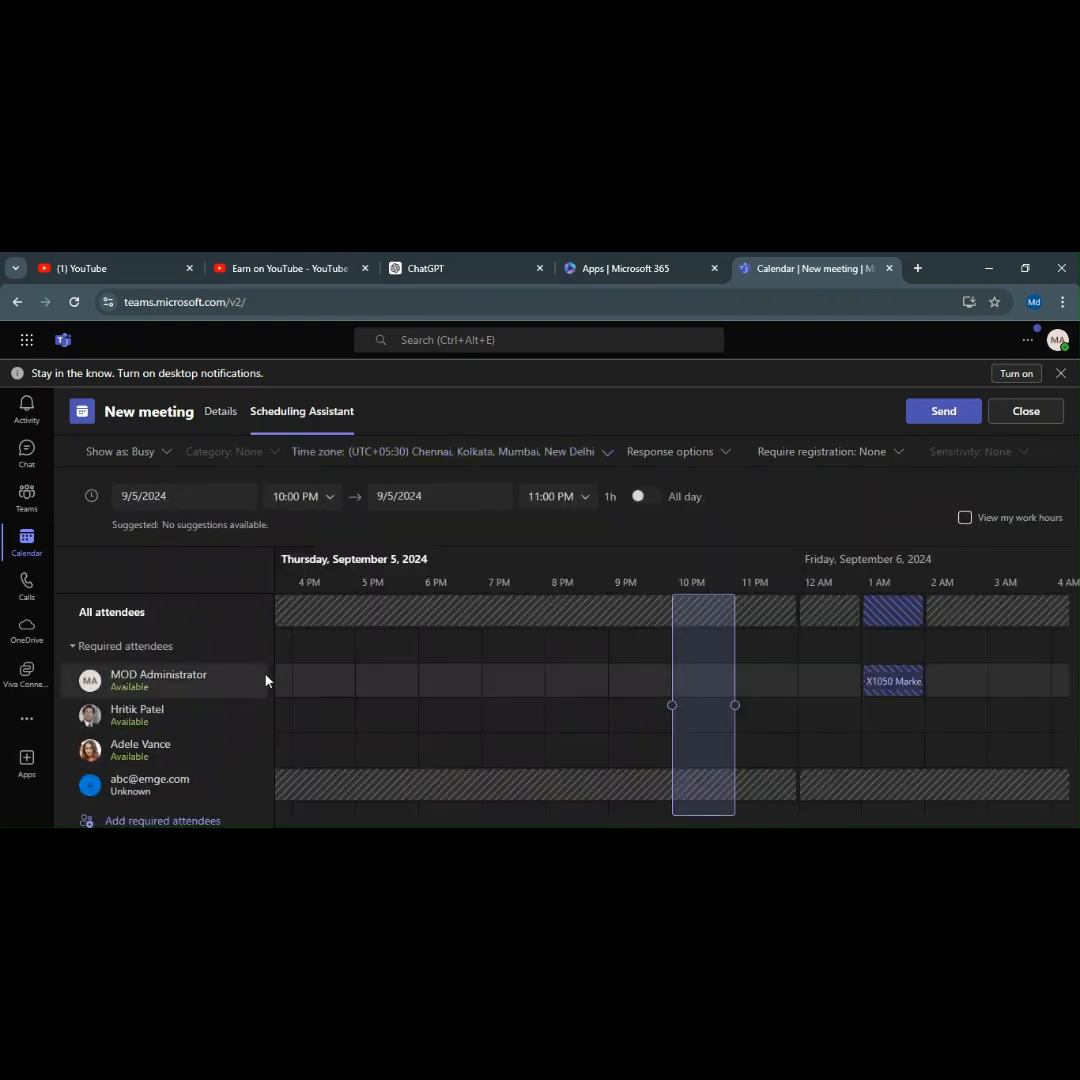
pyautogui.scroll(-2, 232, 717)
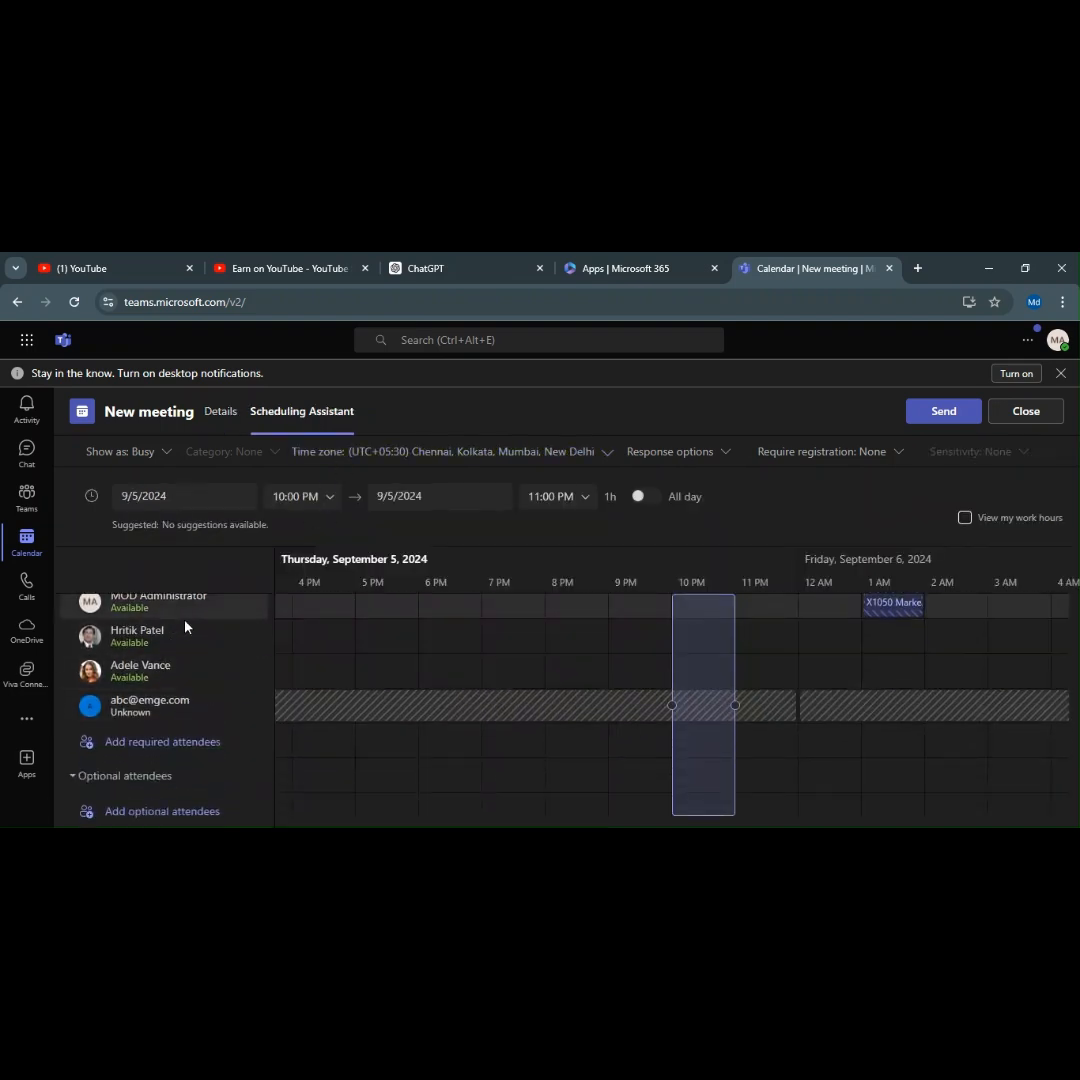
pyautogui.scroll(2, 178, 623)
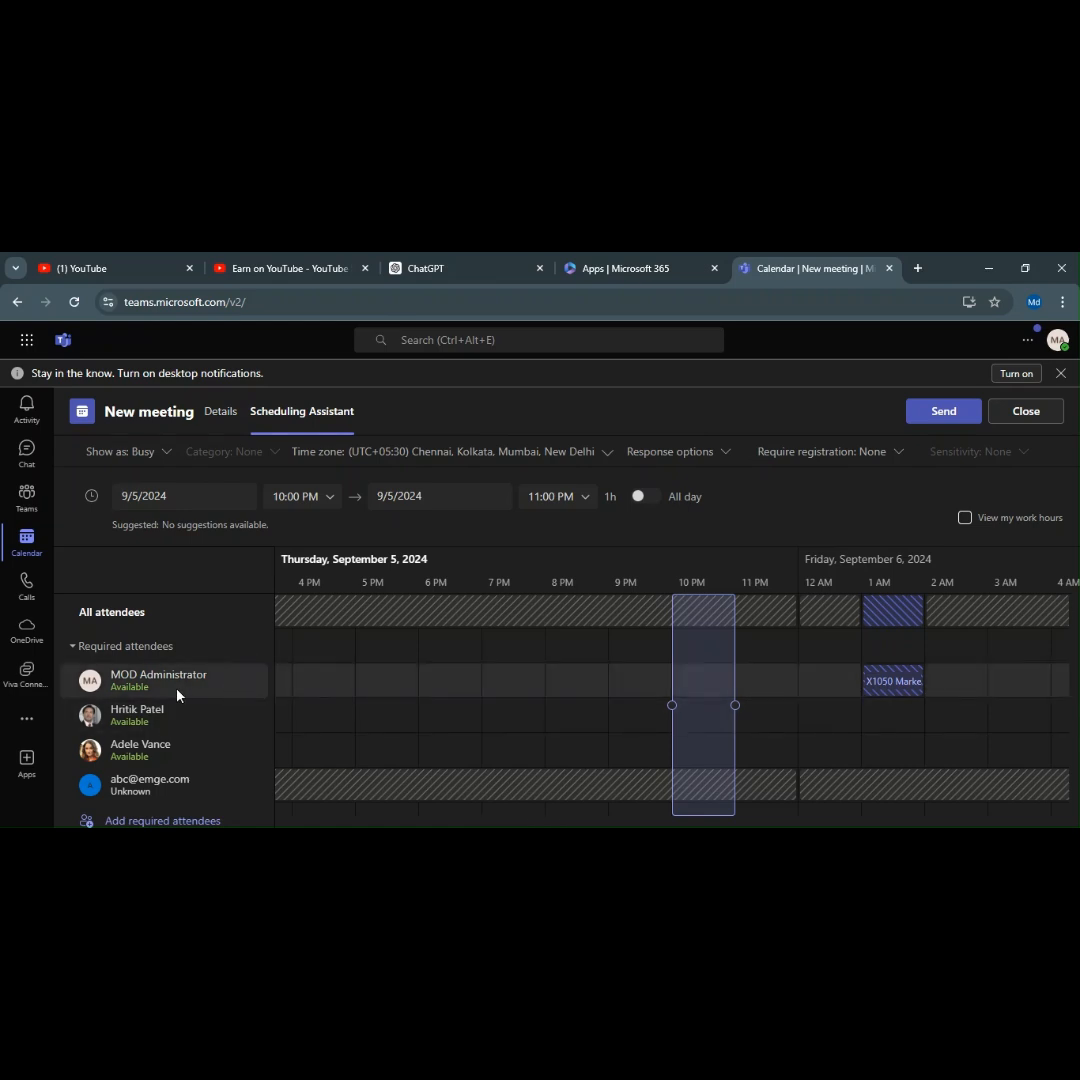
pyautogui.click(221, 413)
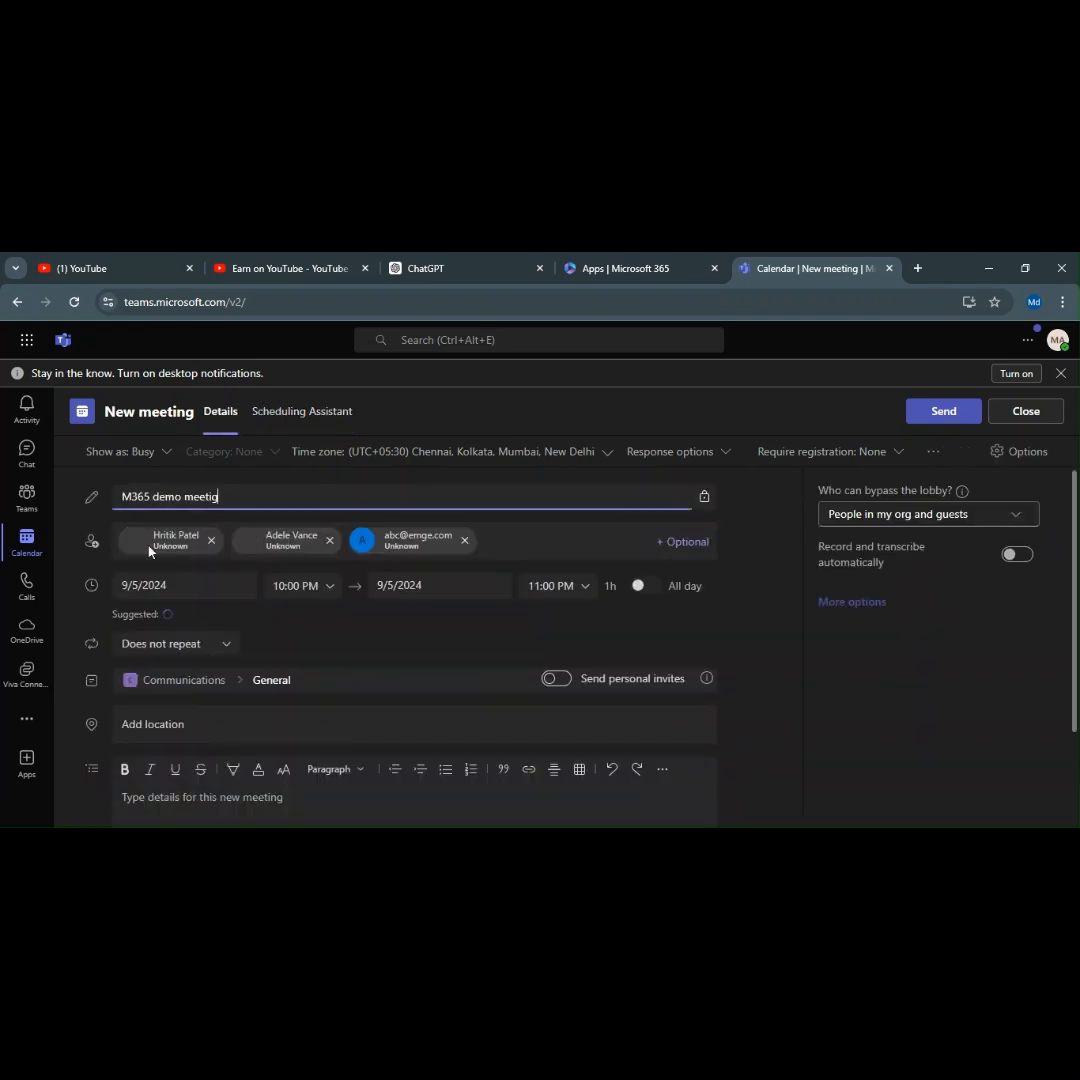
pyautogui.click(342, 416)
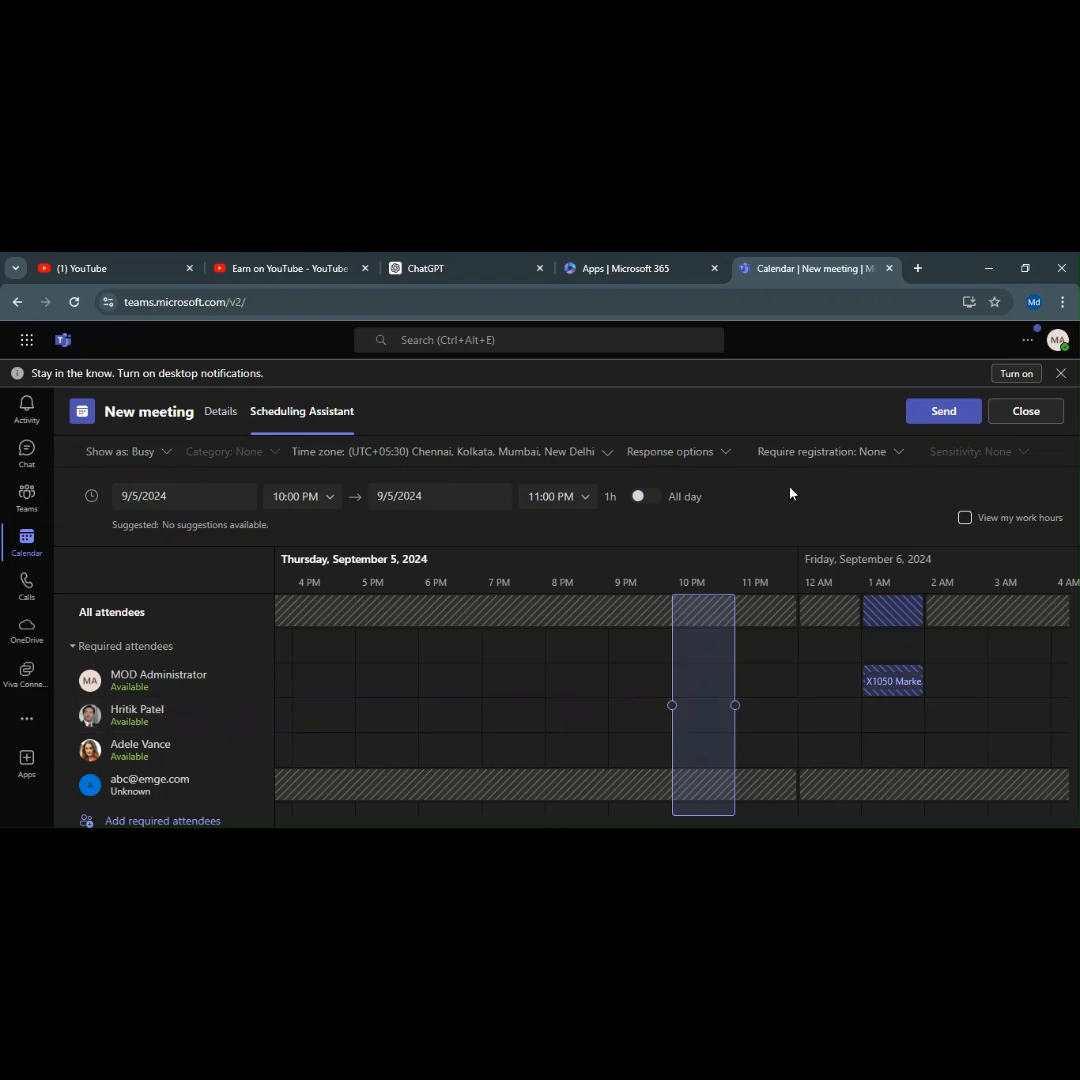
pyautogui.click(965, 518)
pyautogui.click(965, 519)
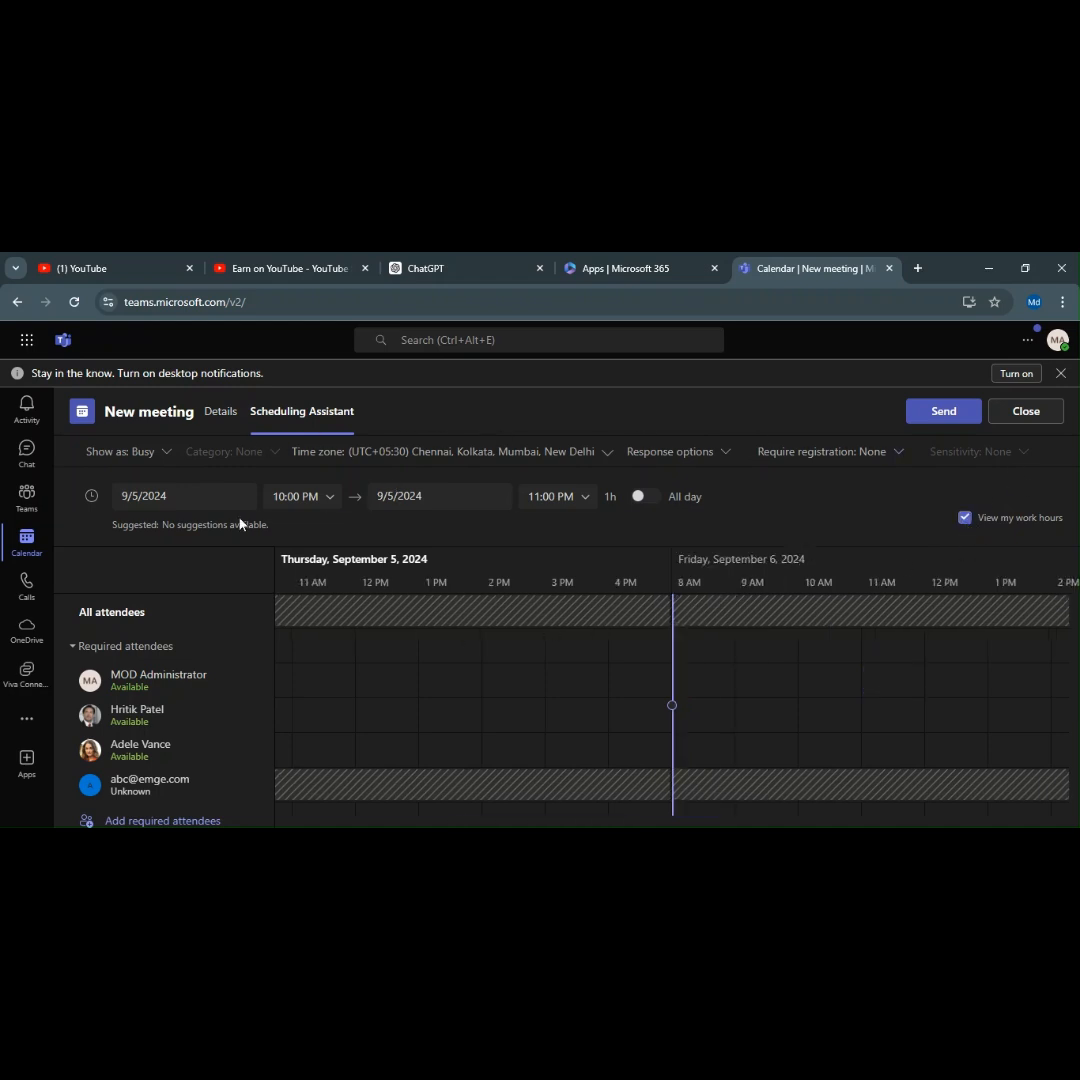
pyautogui.click(223, 421)
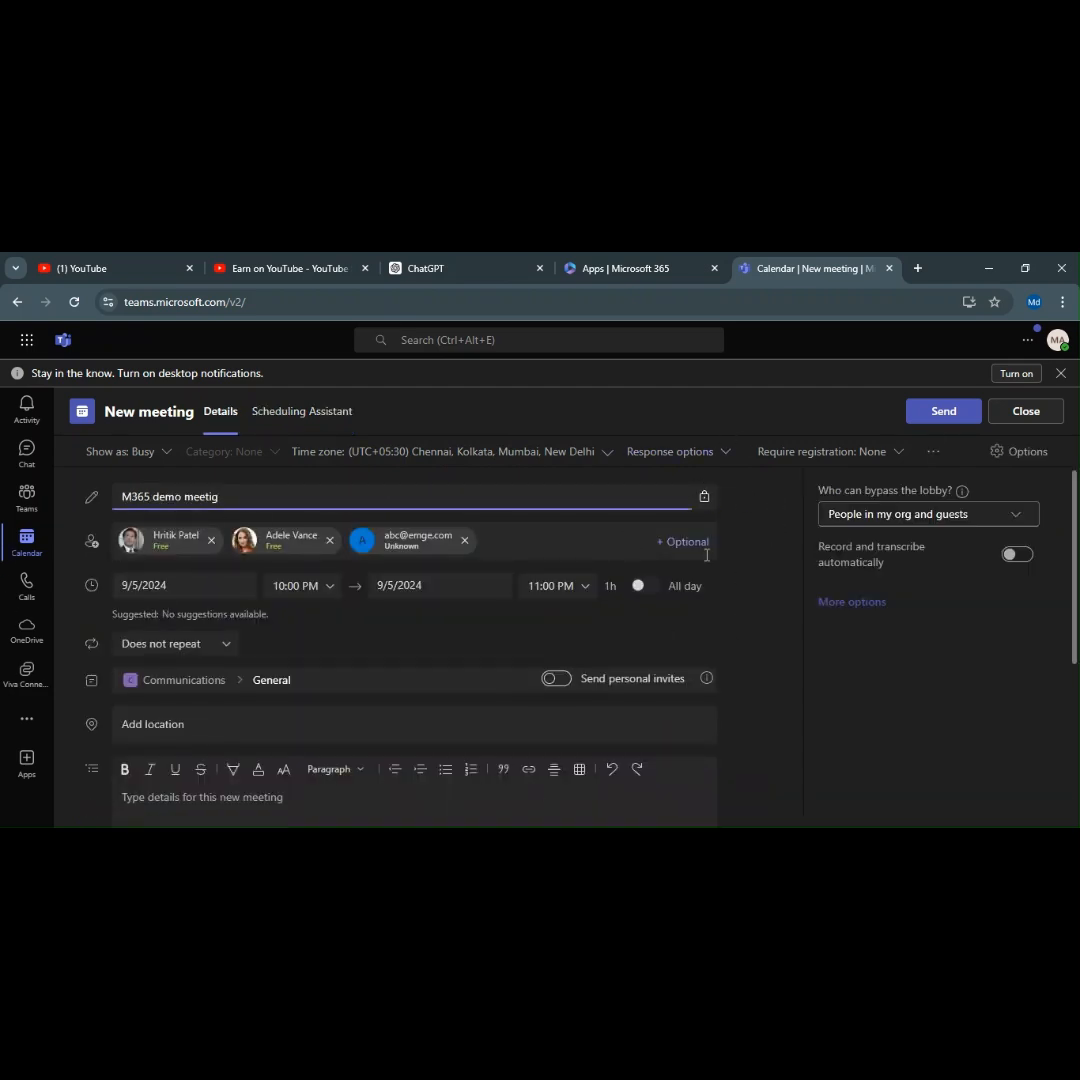
pyautogui.click(935, 422)
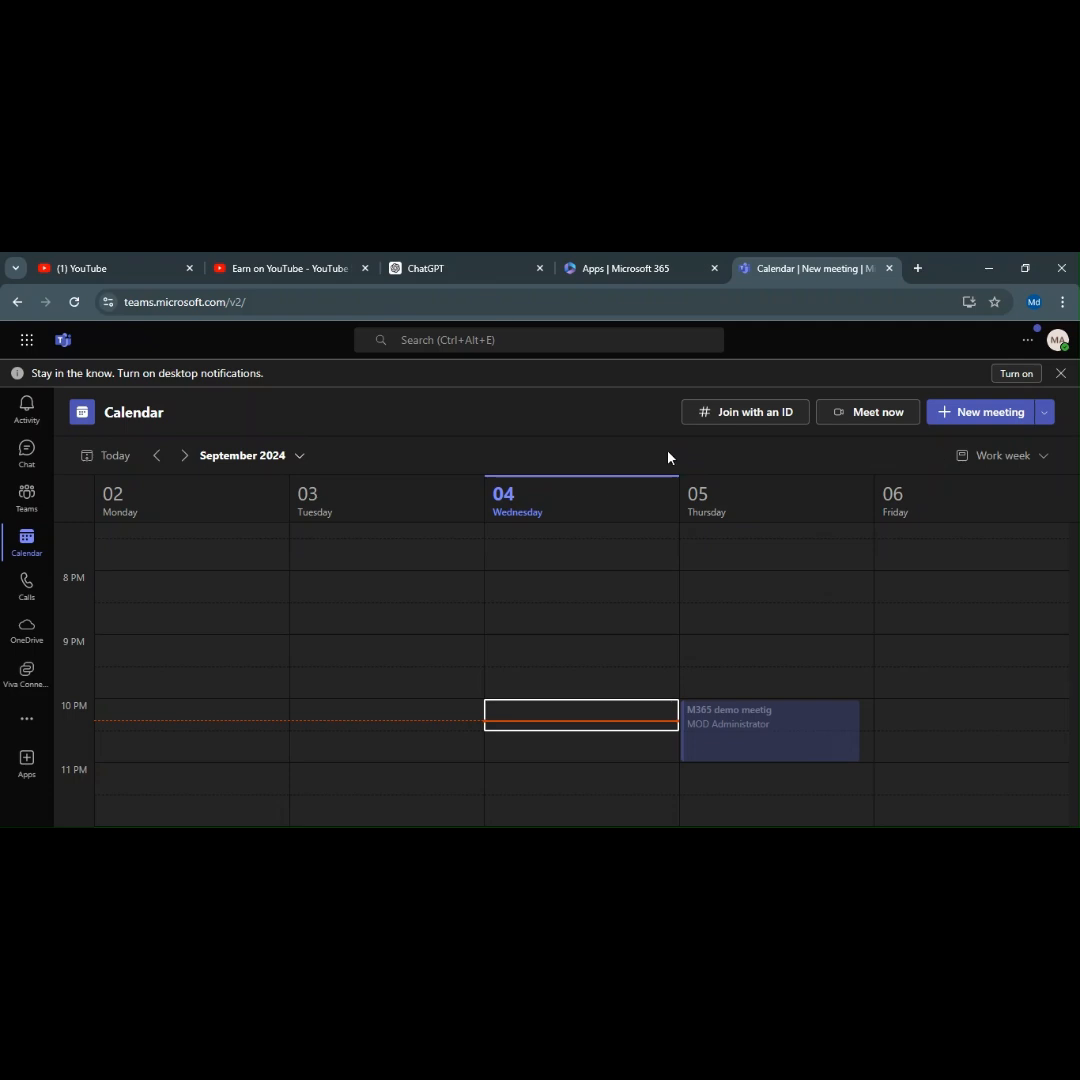
pyautogui.click(733, 424)
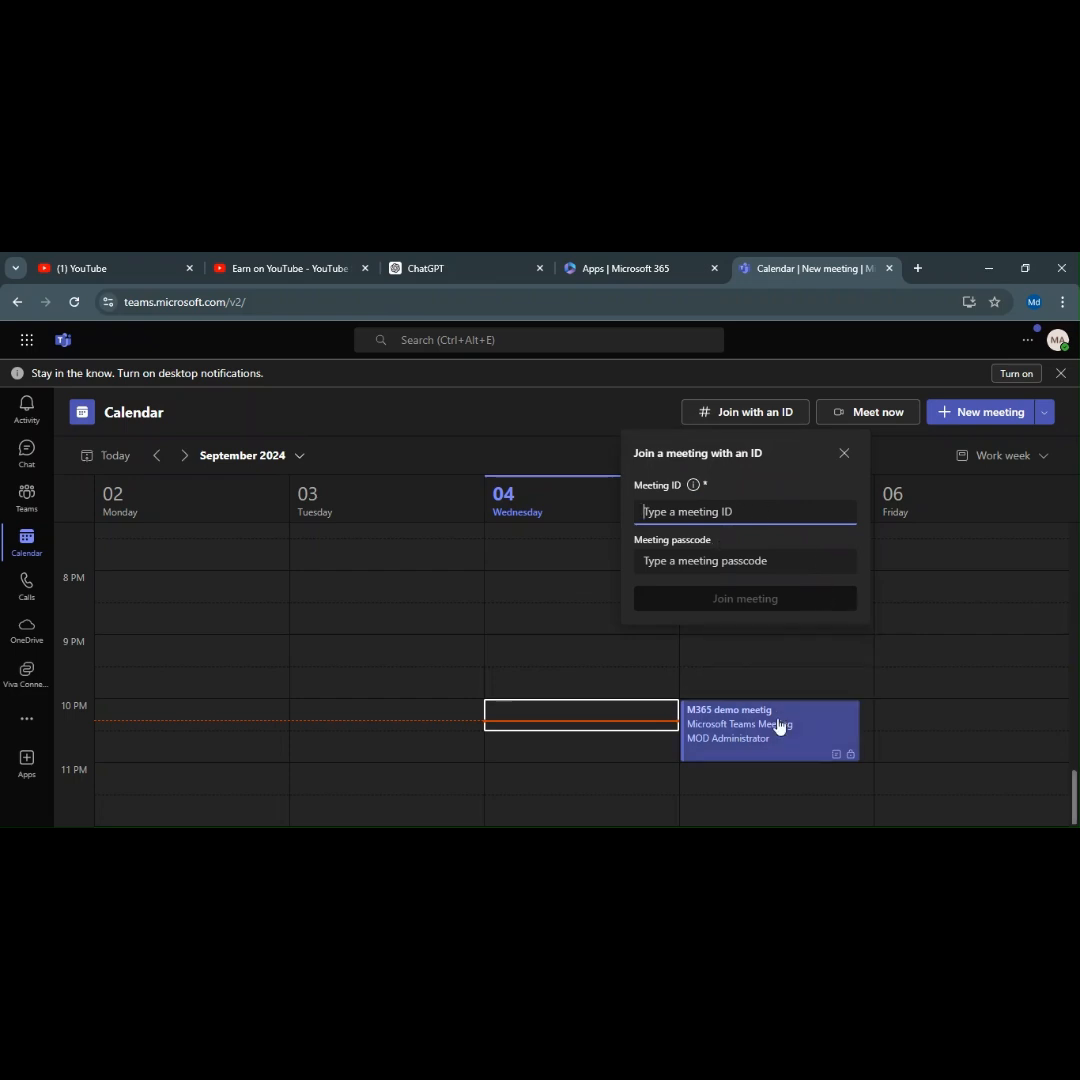
pyautogui.click(577, 416)
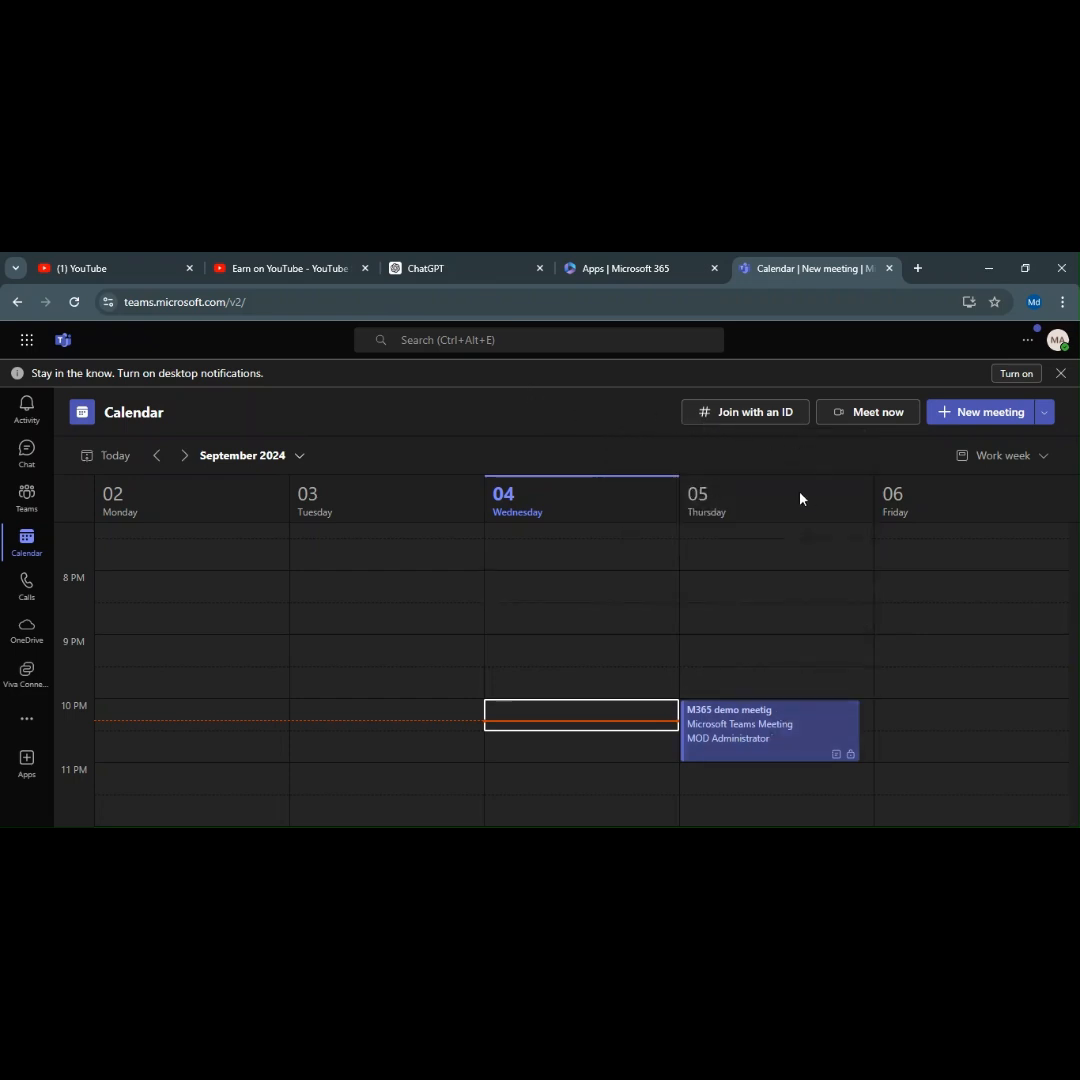
pyautogui.rightClick(764, 752)
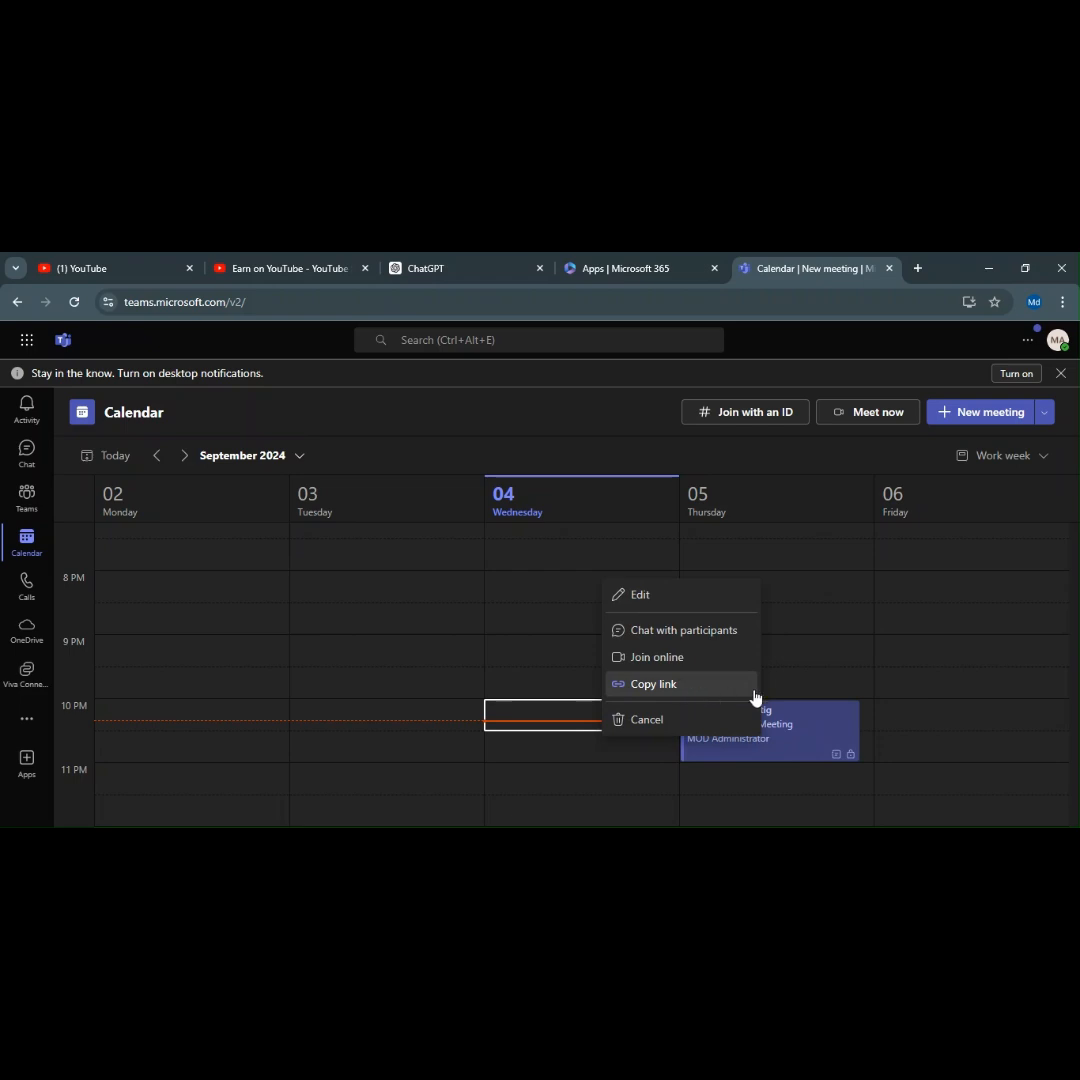
pyautogui.click(612, 419)
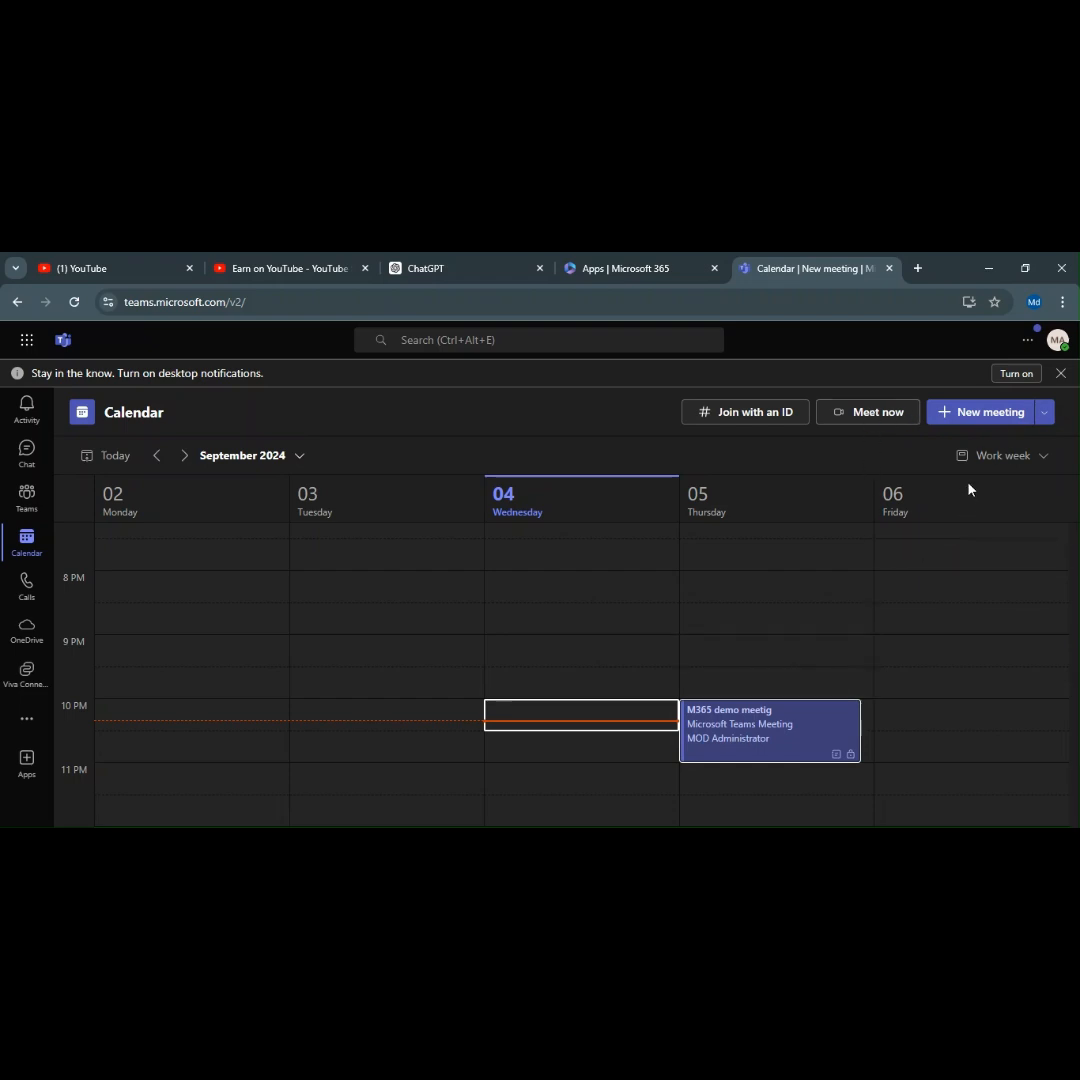
pyautogui.click(1045, 414)
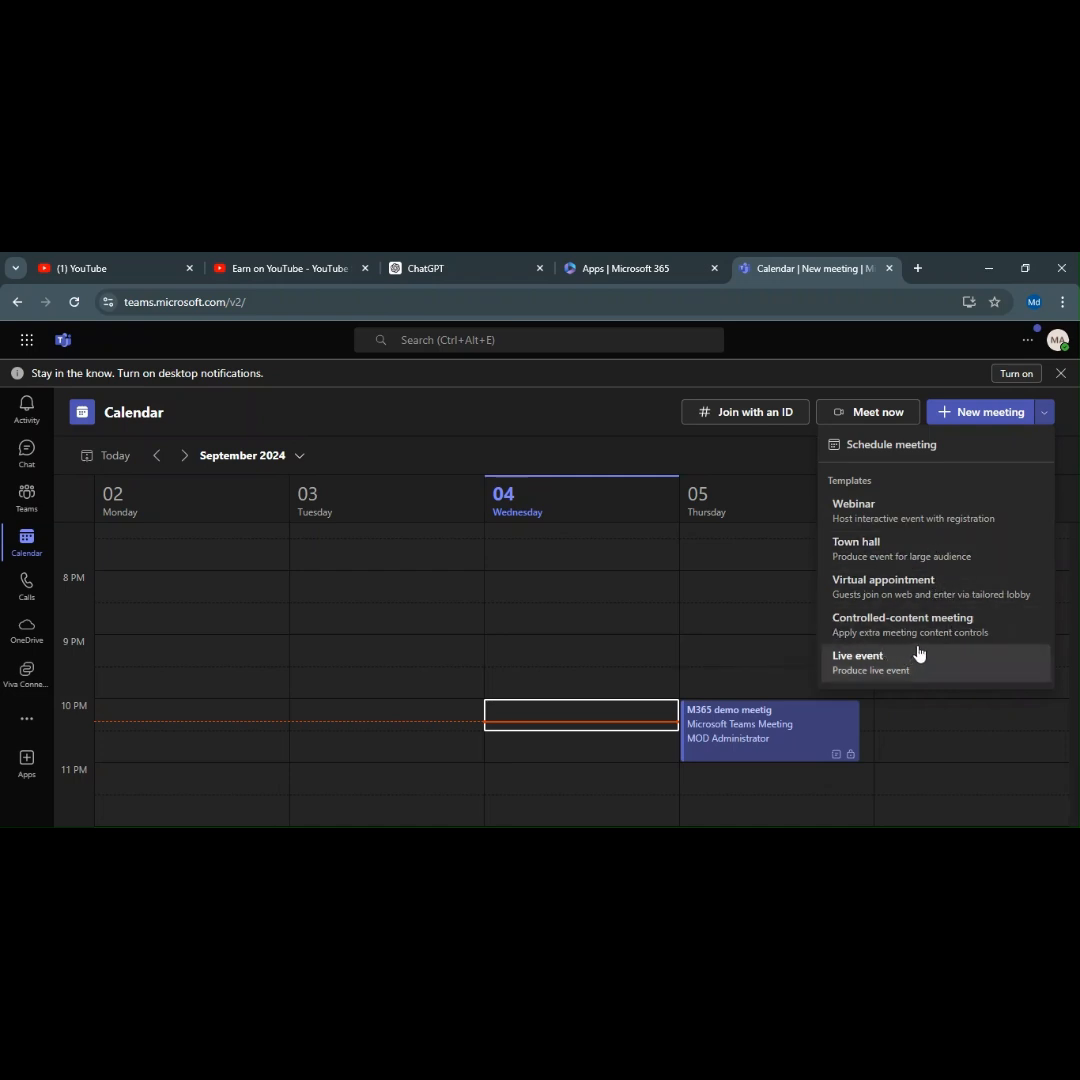
pyautogui.click(570, 408)
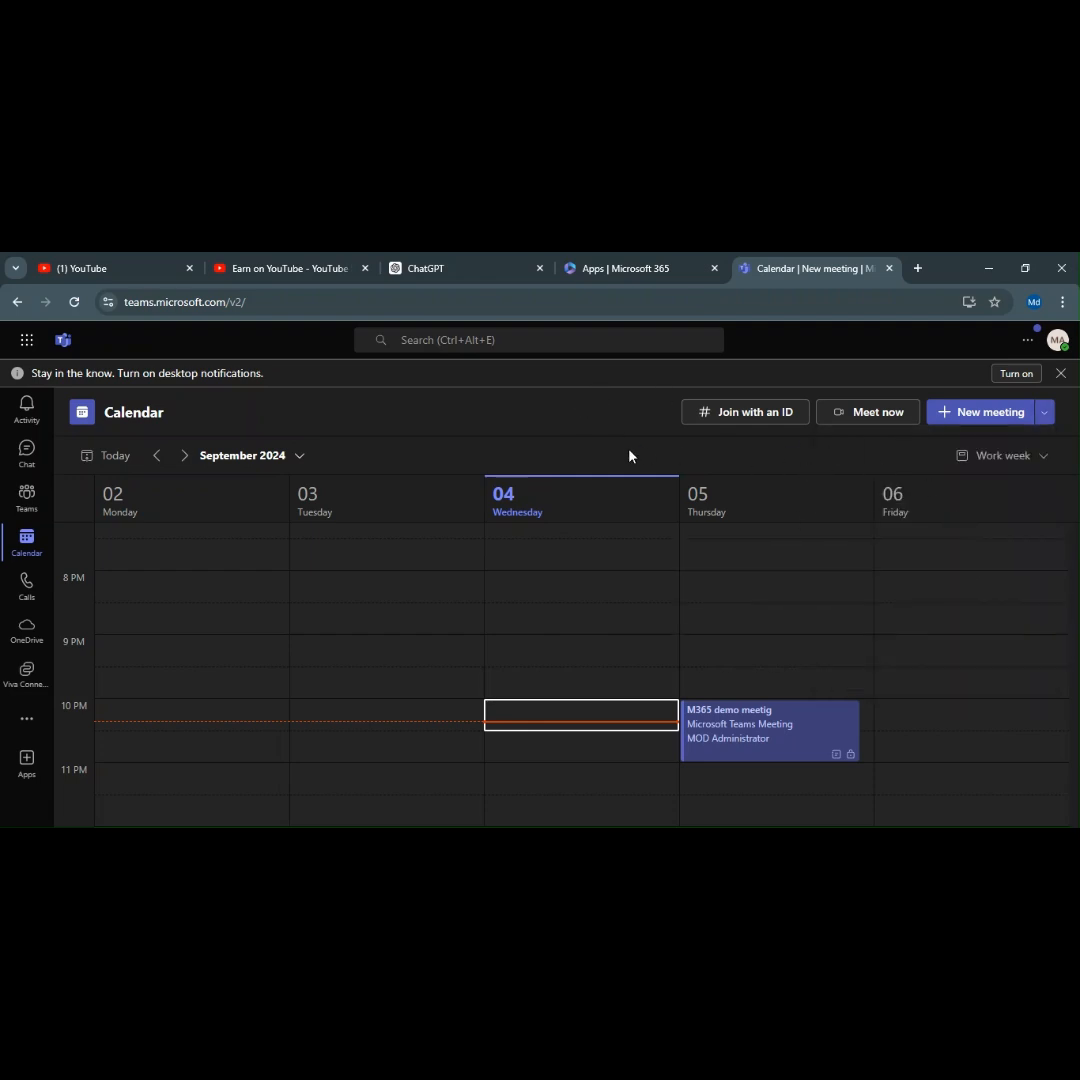
pyautogui.click(1045, 412)
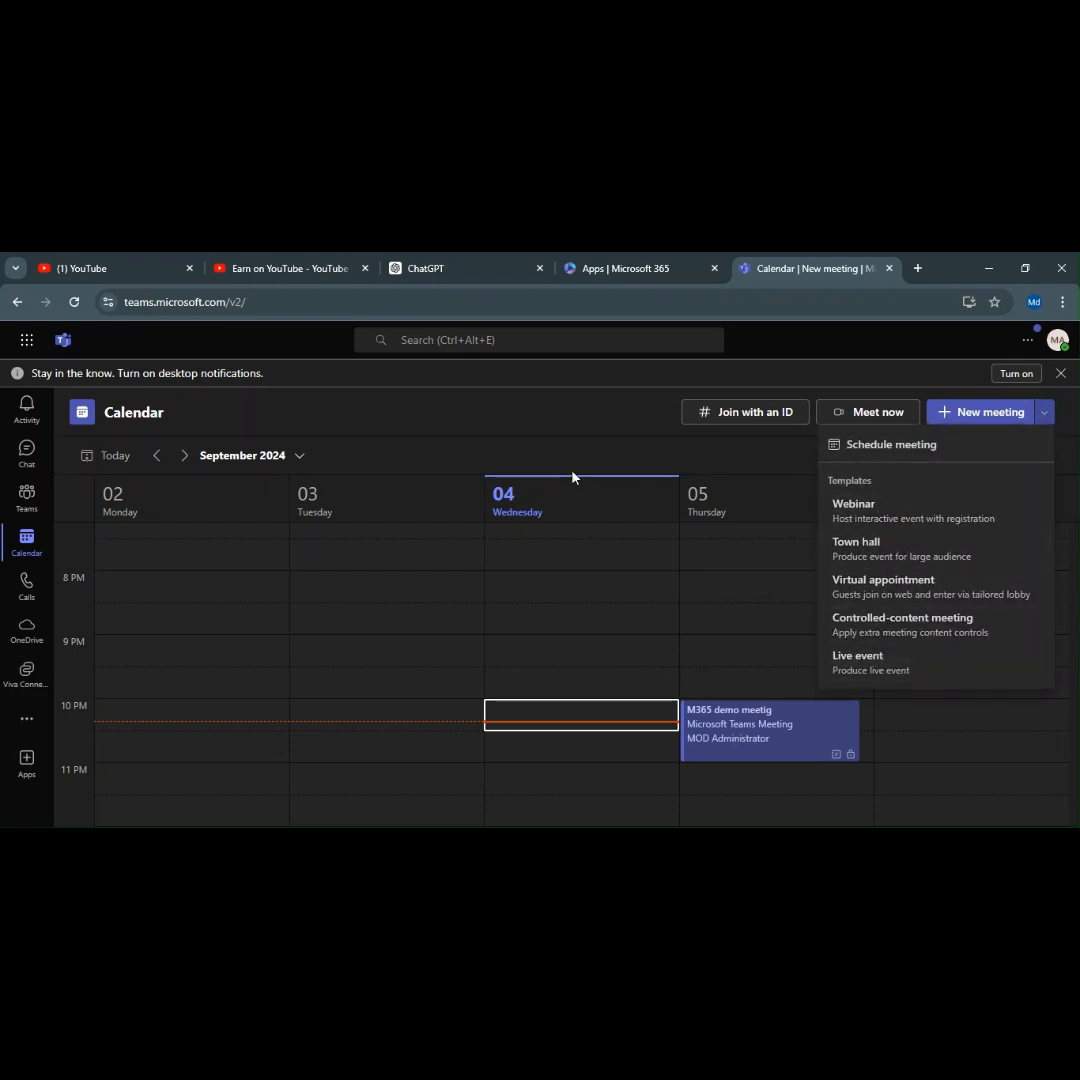
pyautogui.click(615, 415)
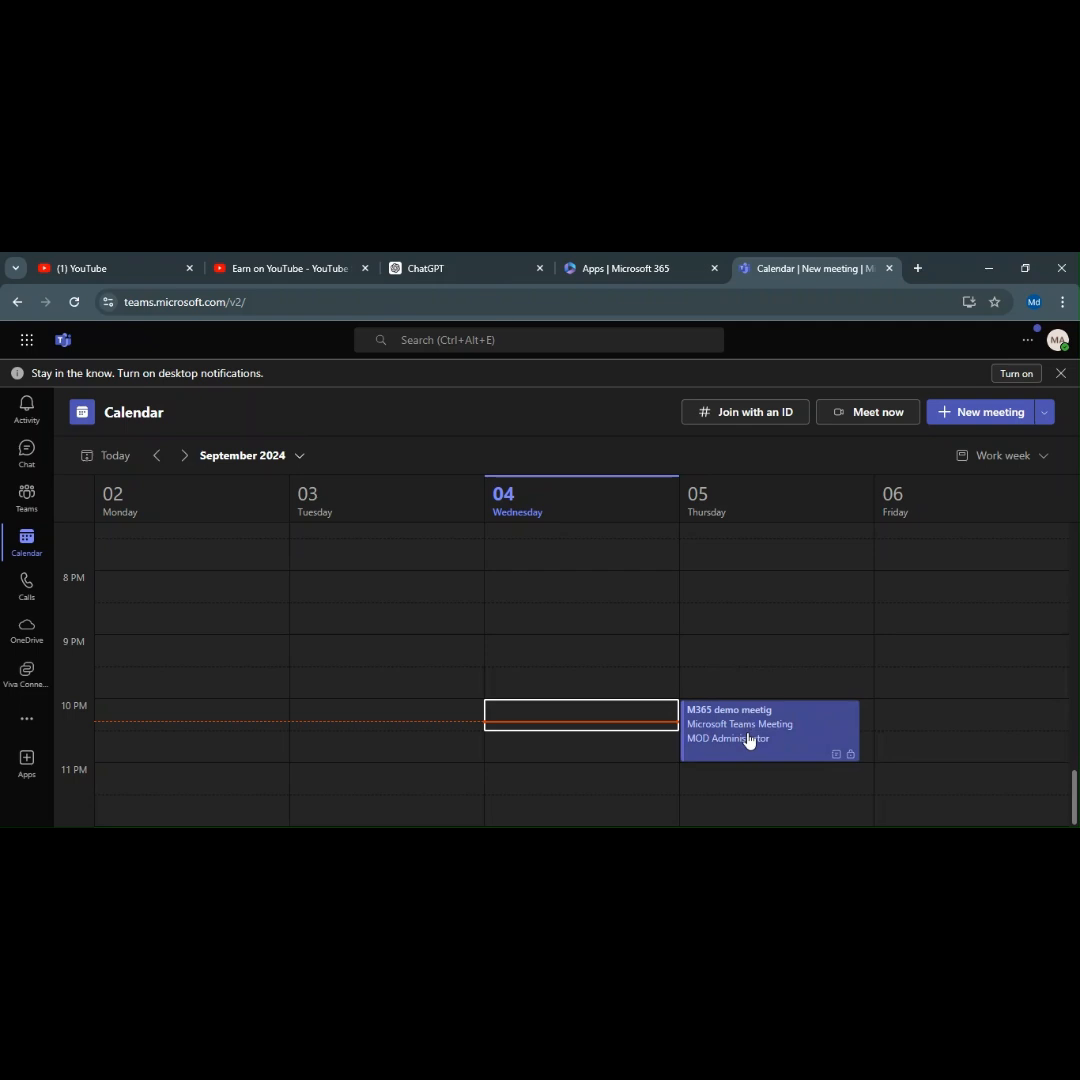
# Change the Thursday meeting's start to 9:30 PM and send the update to attendees.
pyautogui.rightClick(803, 738)
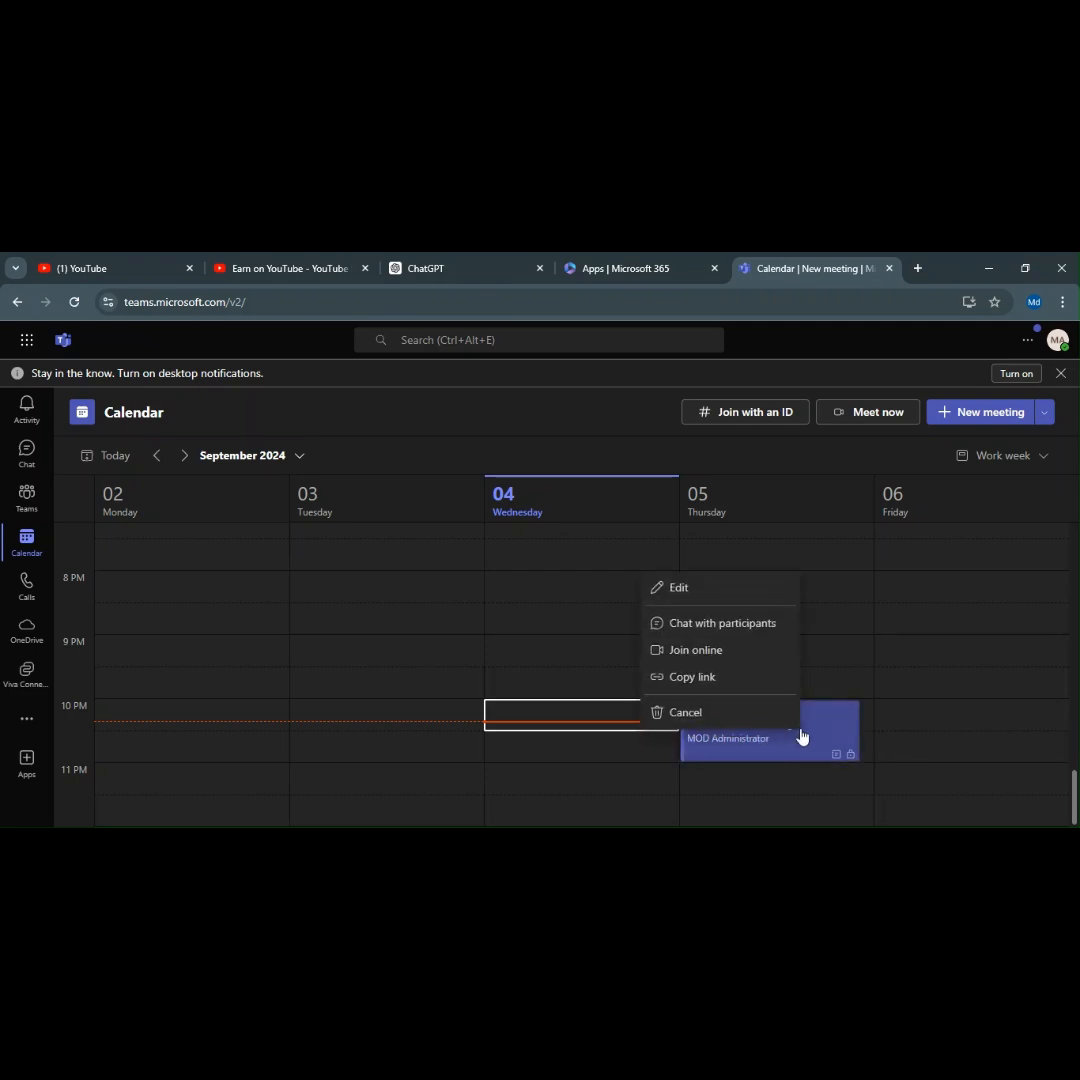
pyautogui.click(719, 599)
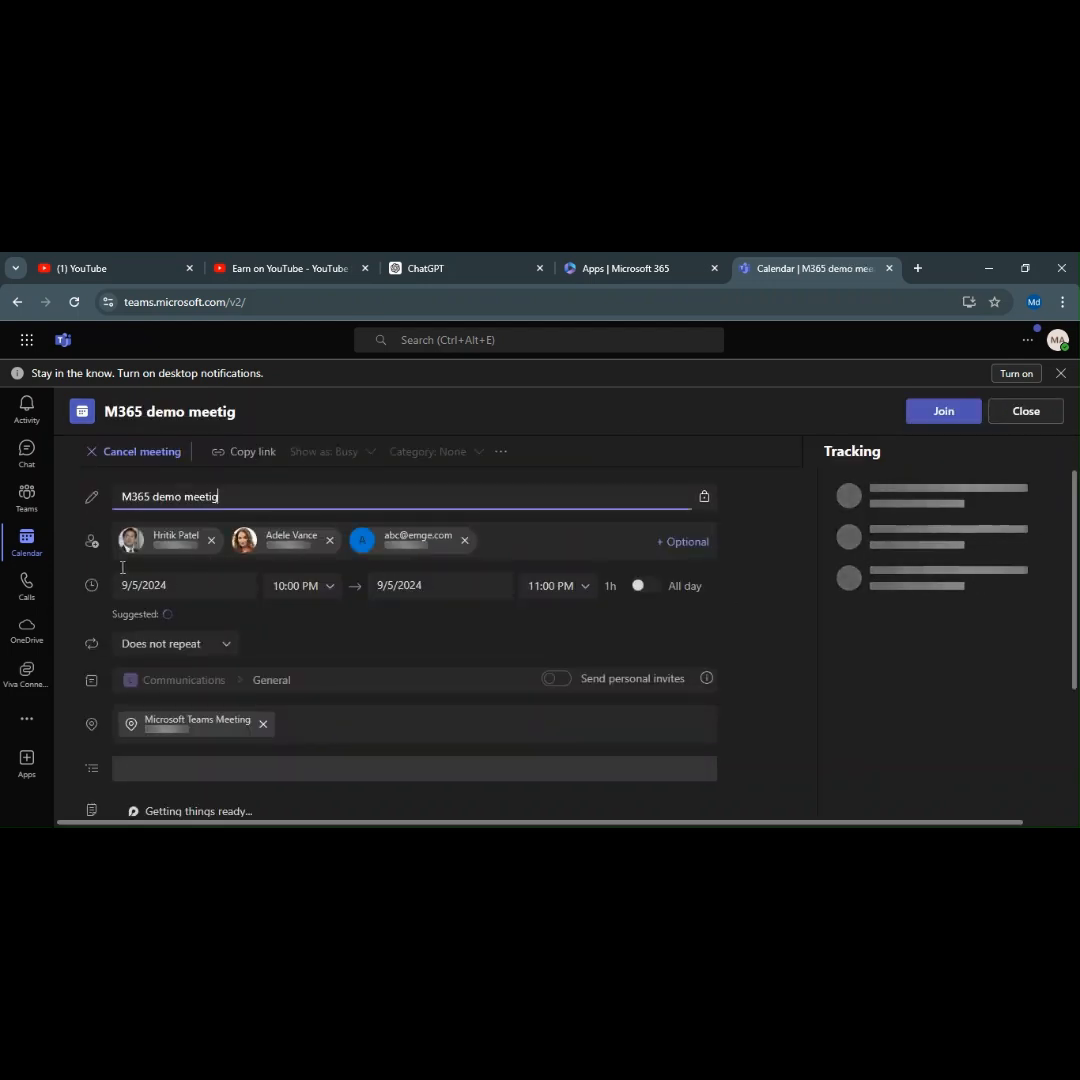
pyautogui.click(328, 588)
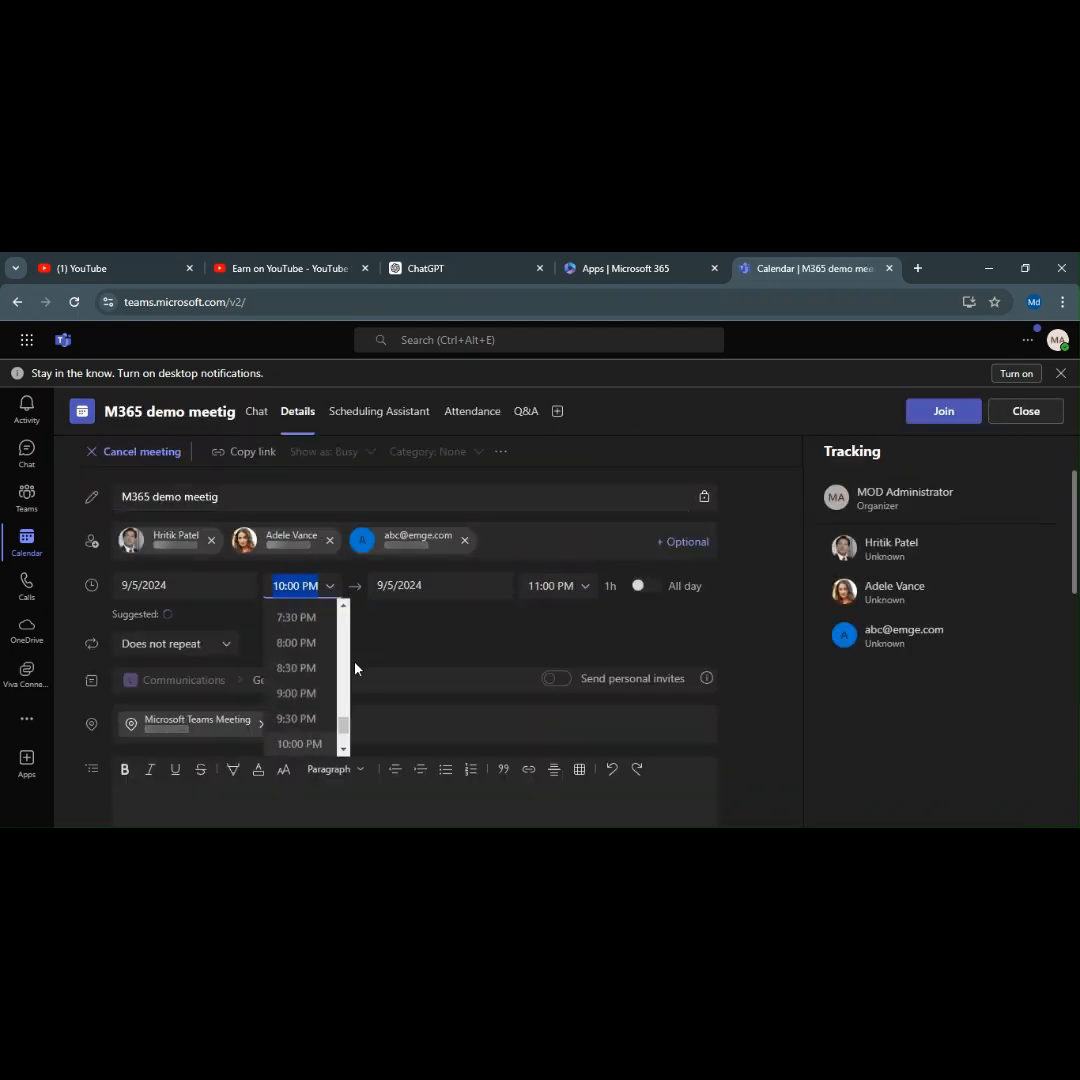
pyautogui.click(300, 718)
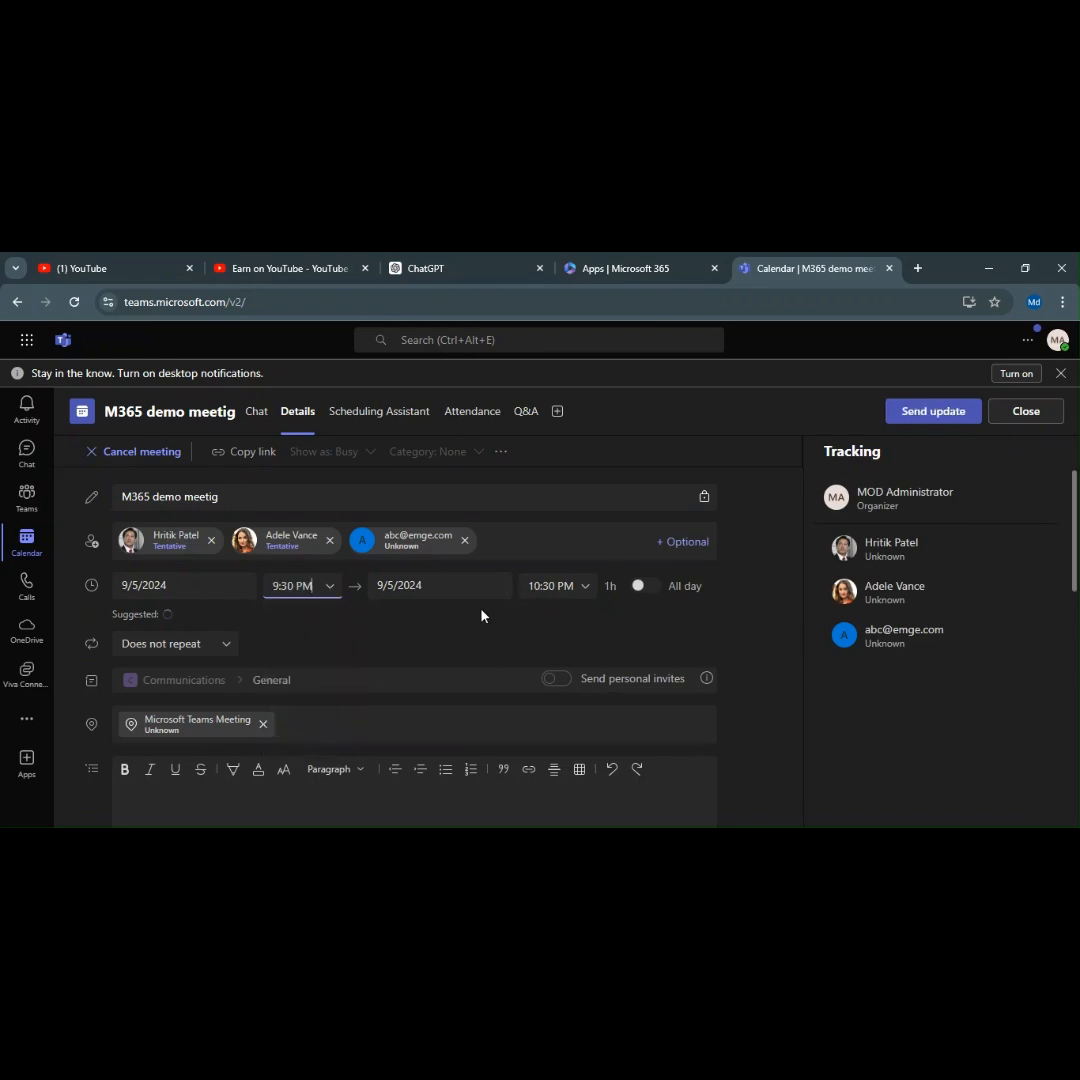
pyautogui.click(904, 418)
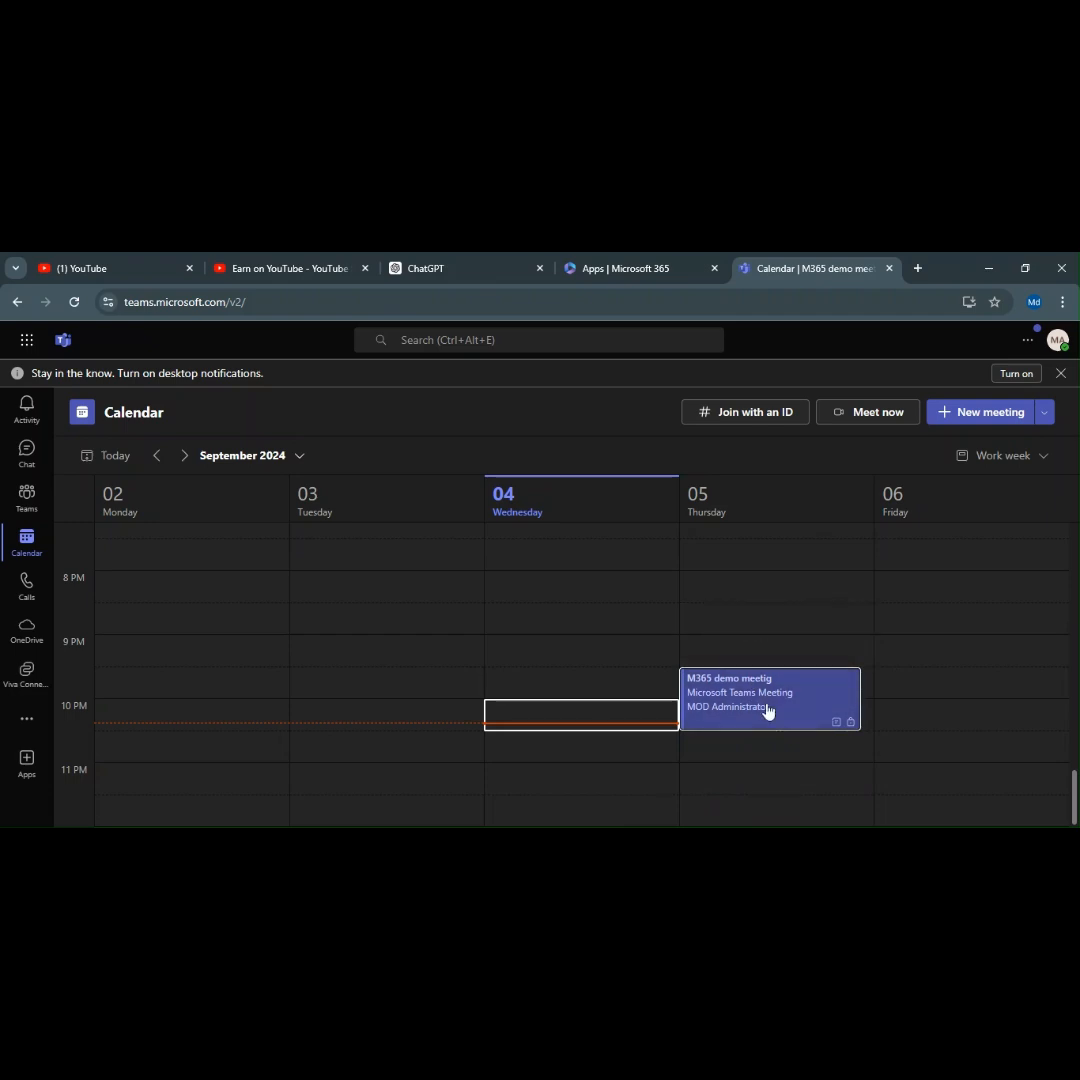
# Check the M365 demo meetig's details and its right-click actions in the calendar.
pyautogui.rightClick(760, 700)
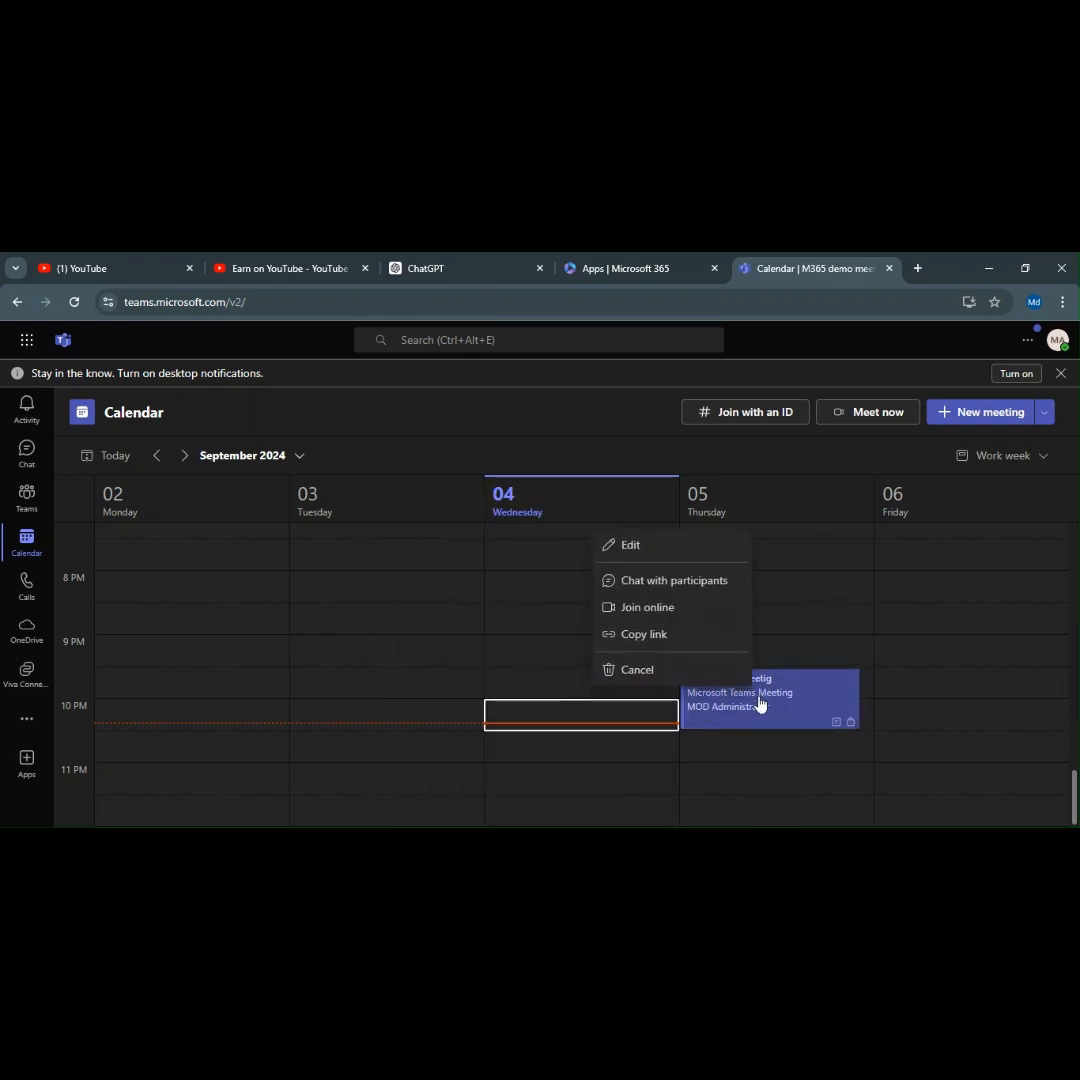
pyautogui.click(760, 703)
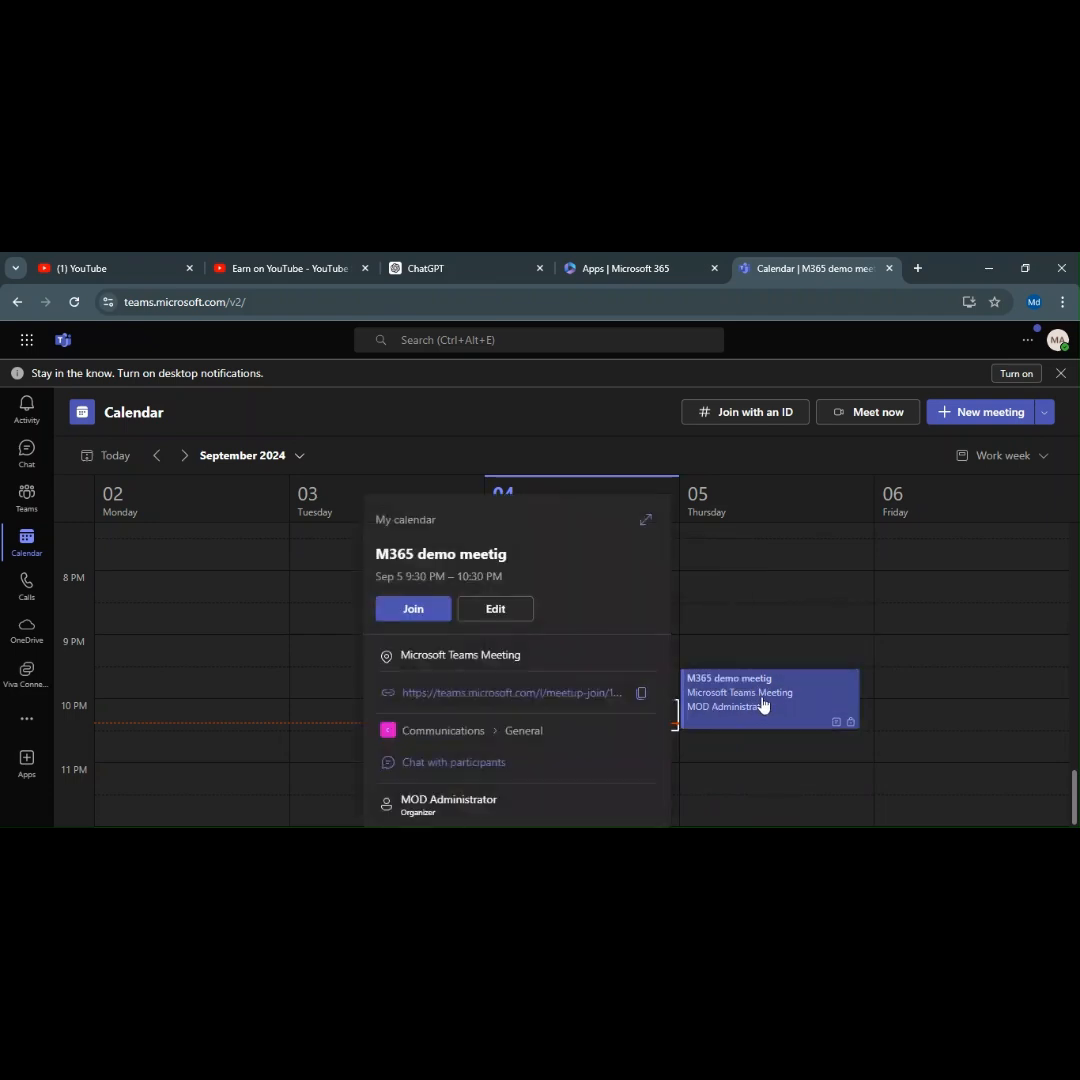
pyautogui.click(814, 702)
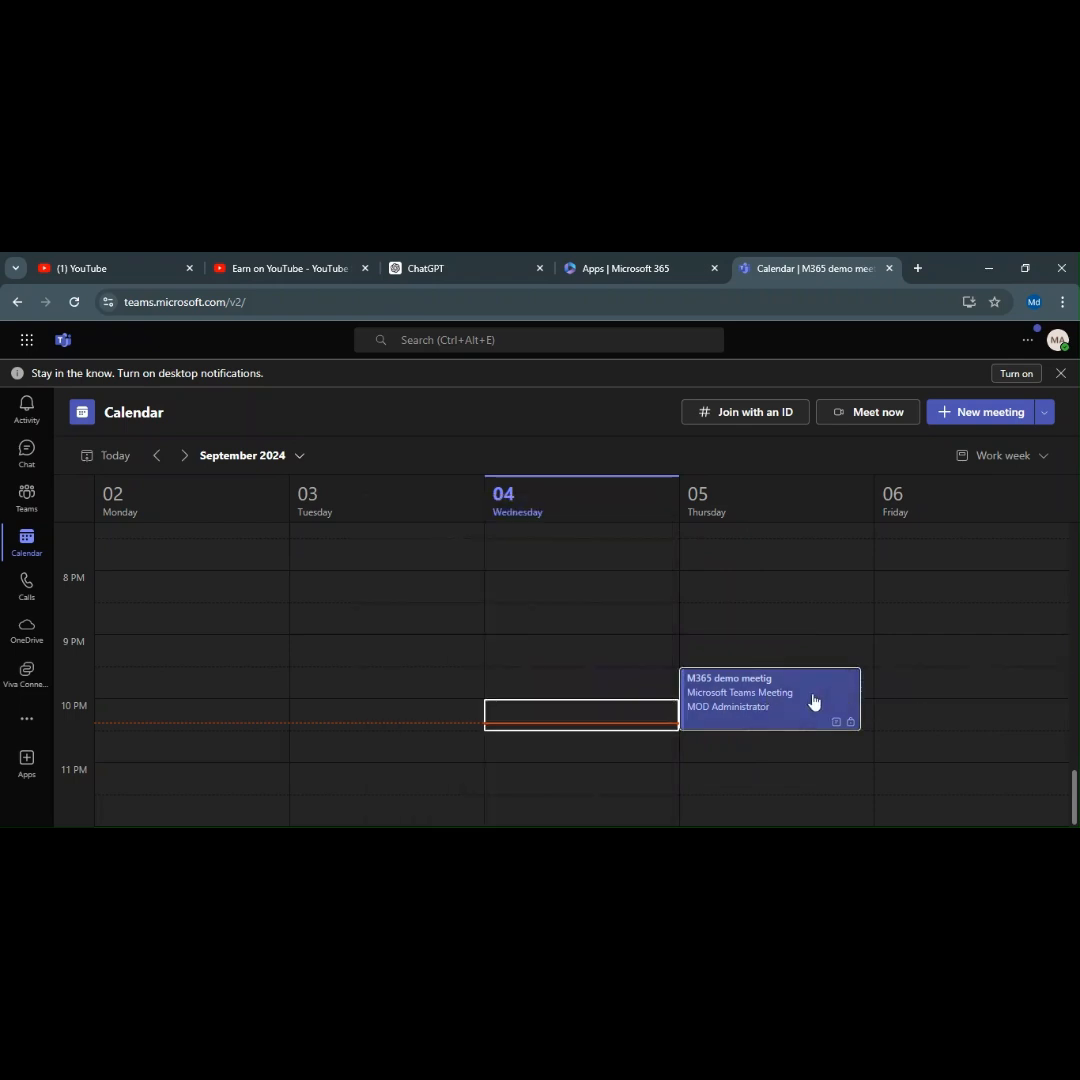
pyautogui.rightClick(800, 690)
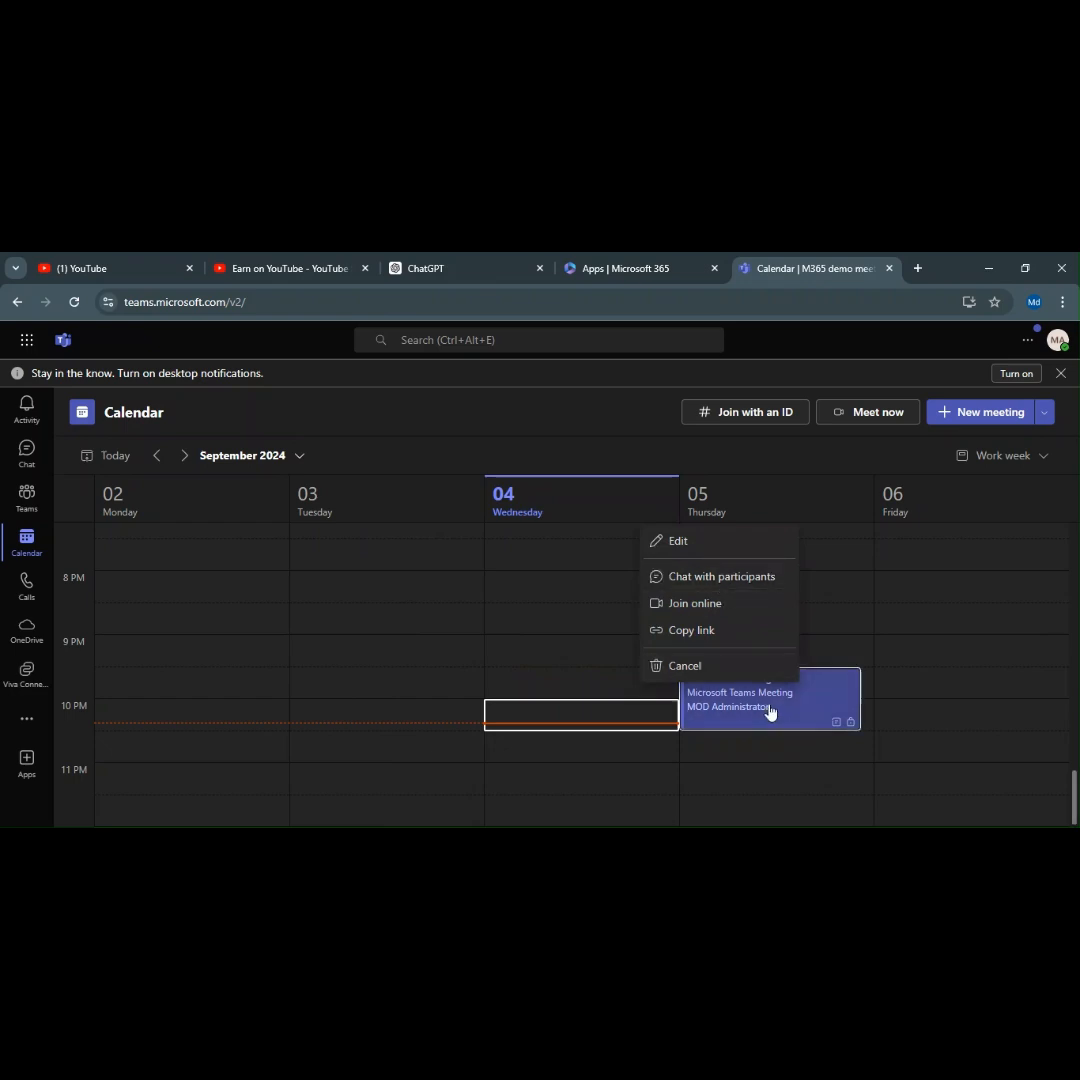
pyautogui.click(947, 707)
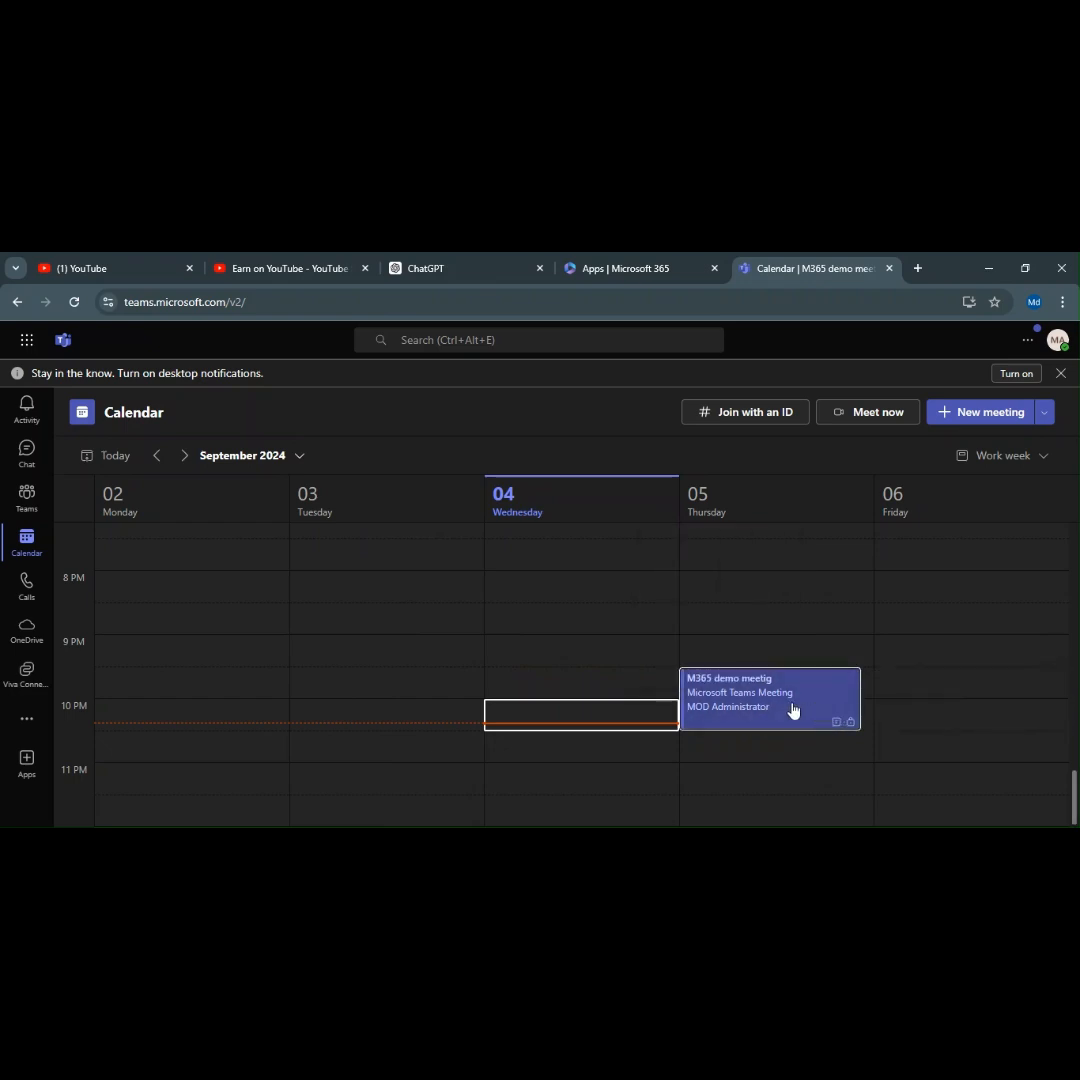
# Cancel the M365 demo meetig from its context menu, then switch to Calls.
pyautogui.rightClick(757, 700)
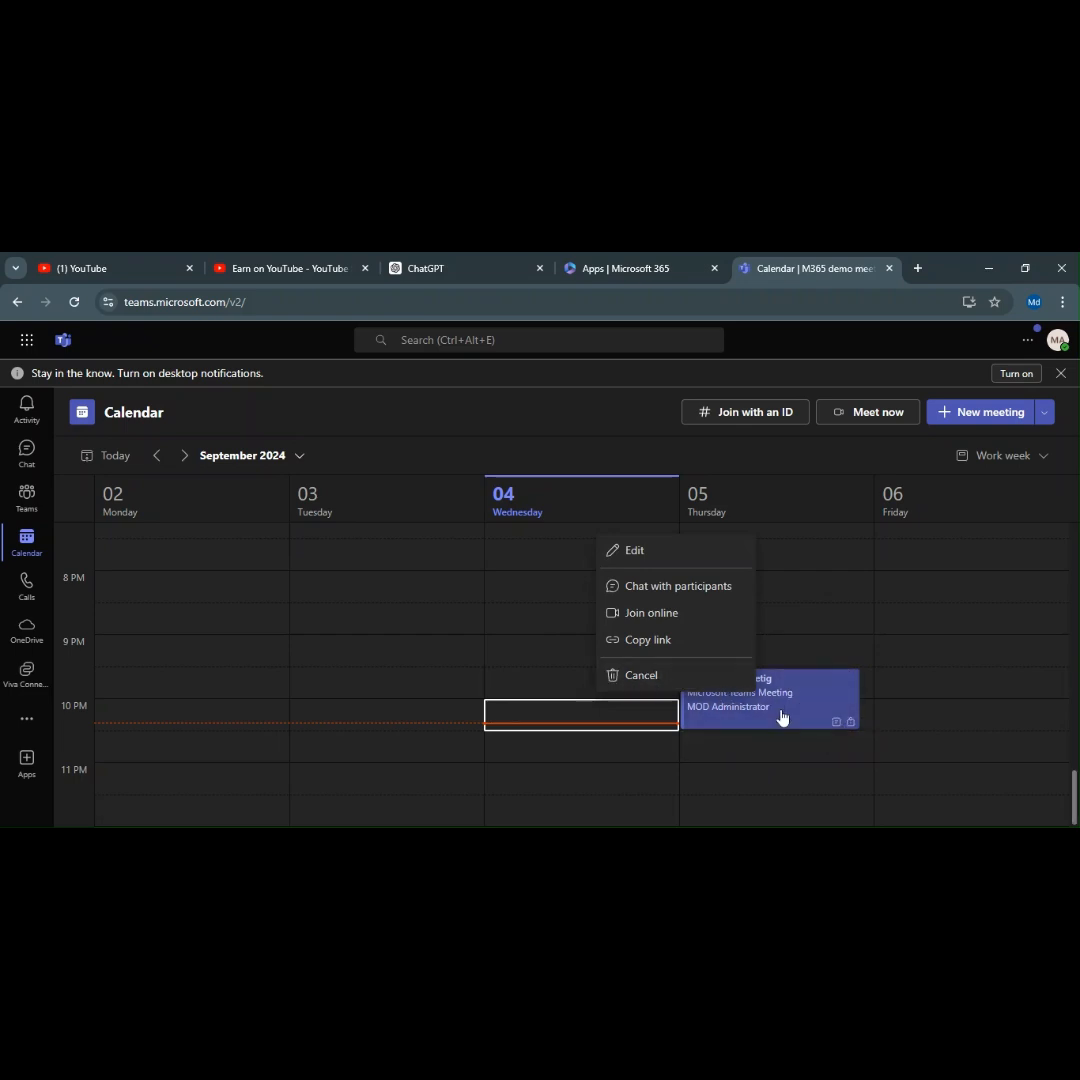
pyautogui.click(655, 675)
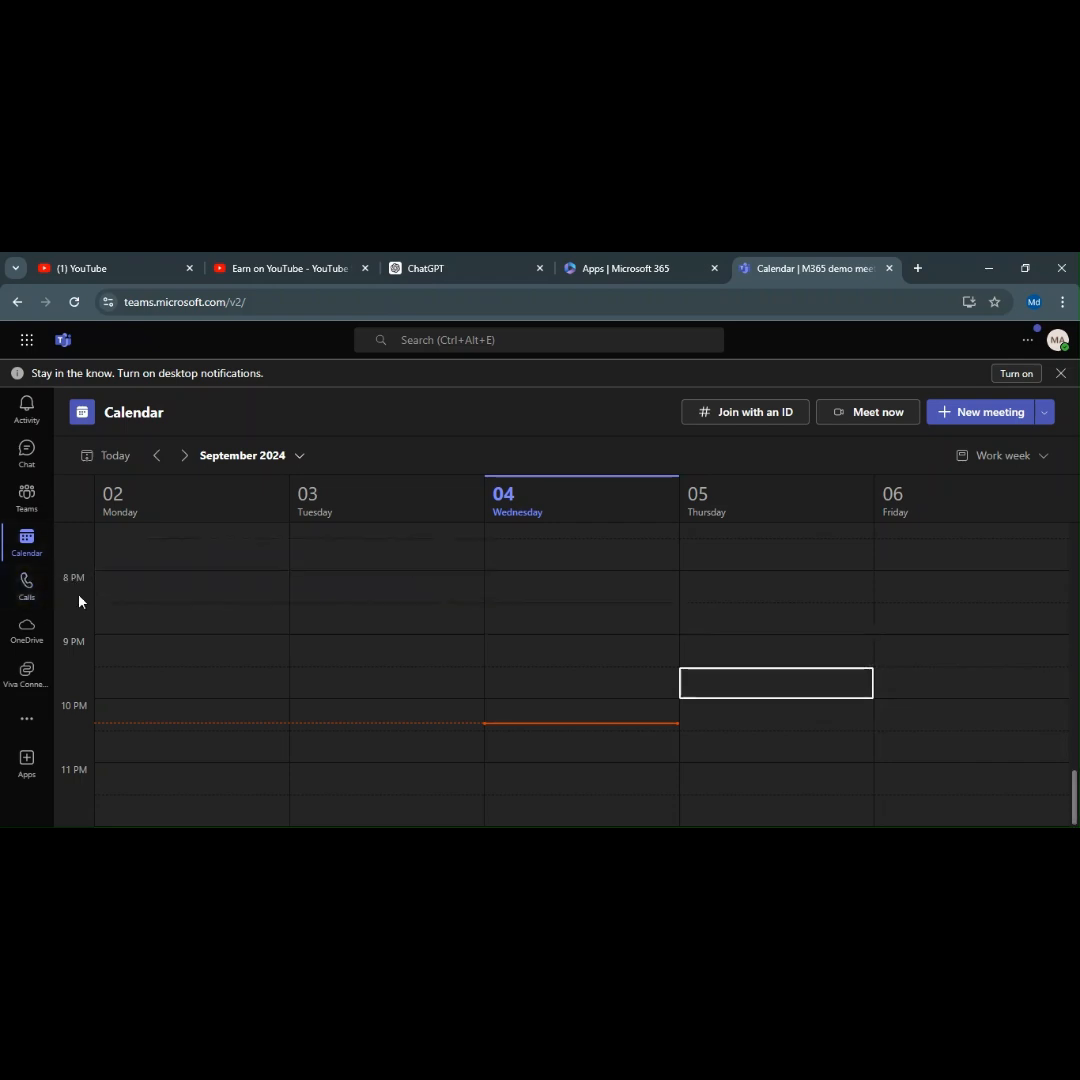
pyautogui.click(34, 610)
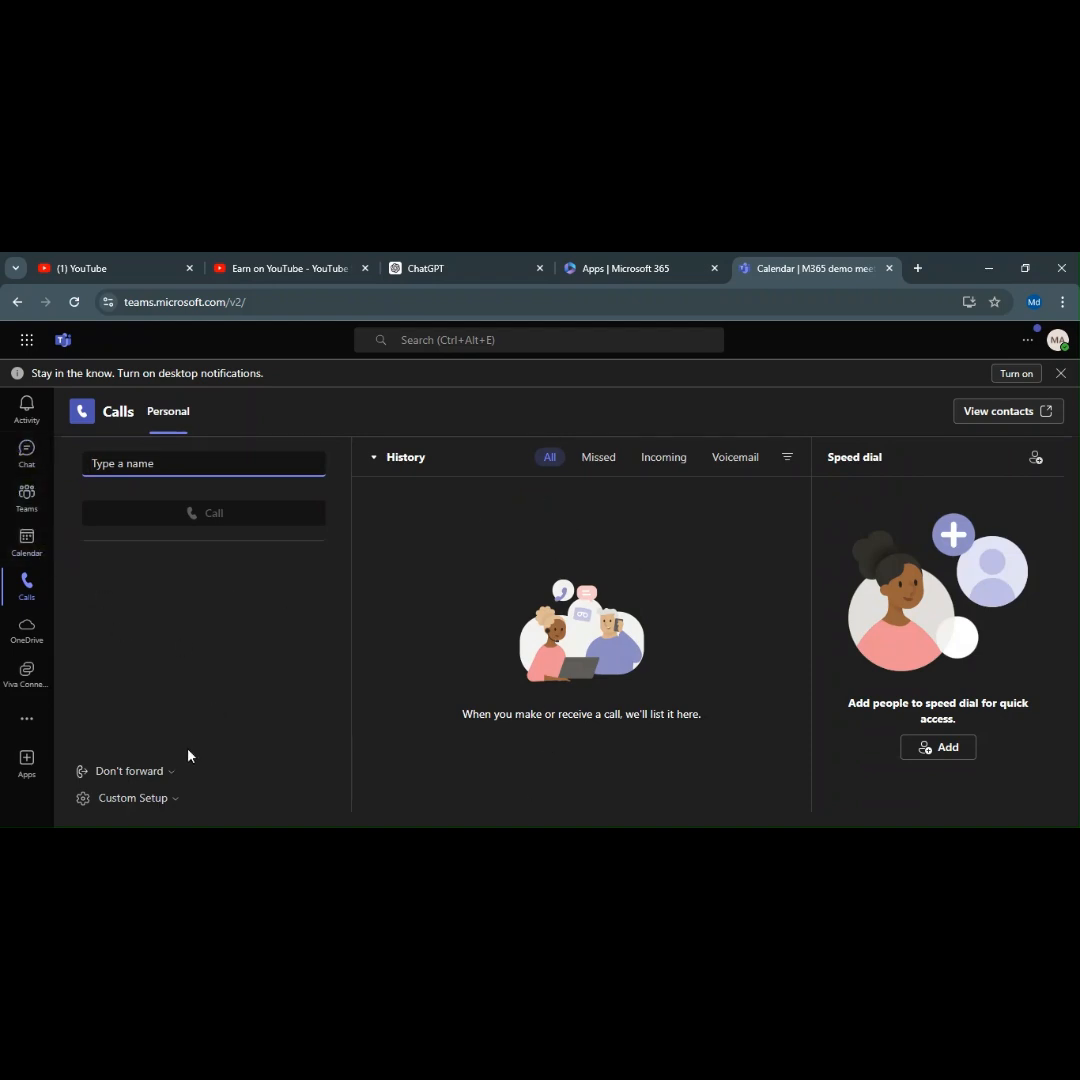
# Review the Don't forward and Custom Setup audio device options on Calls, then go to OneDrive.
pyautogui.click(145, 774)
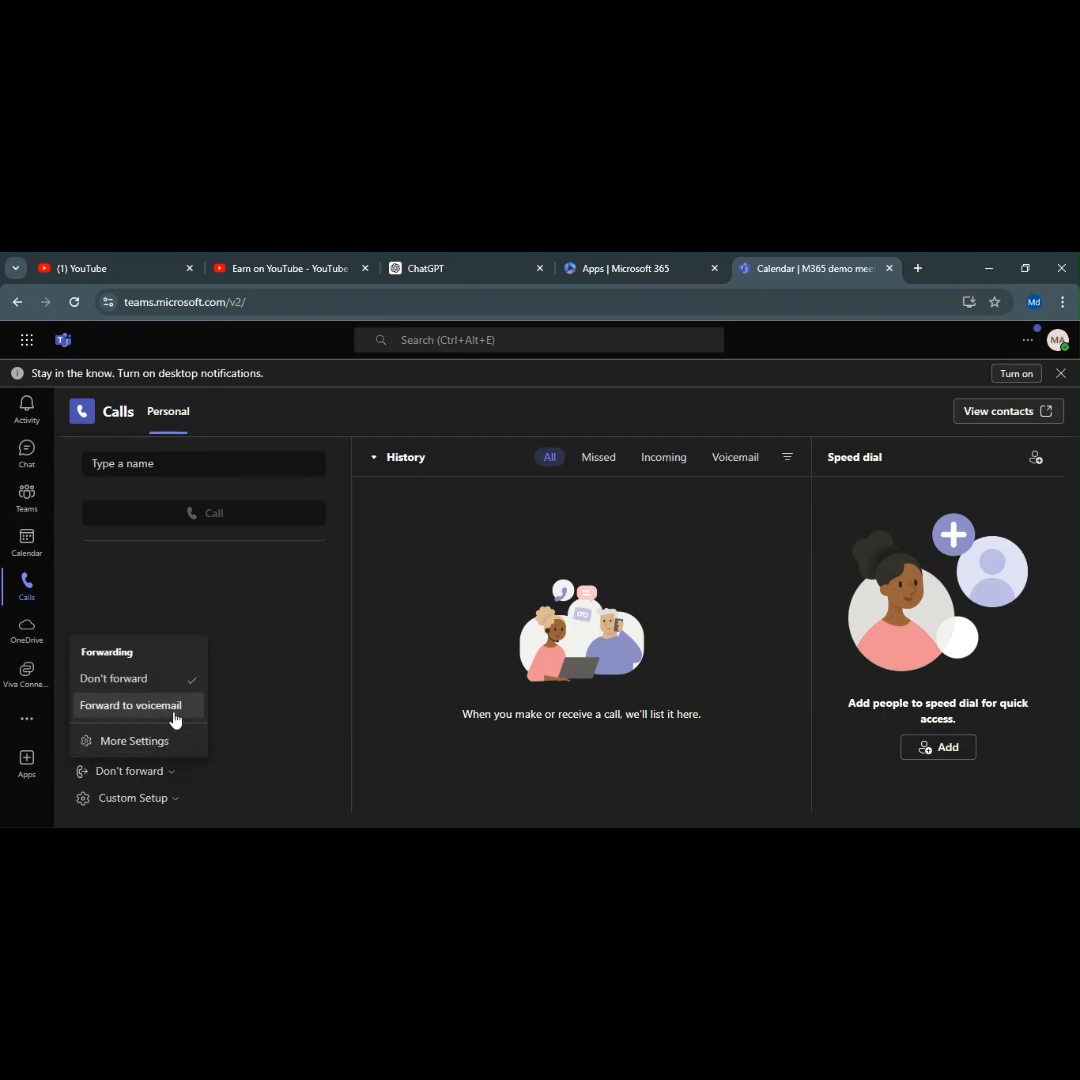
pyautogui.click(157, 795)
pyautogui.click(154, 800)
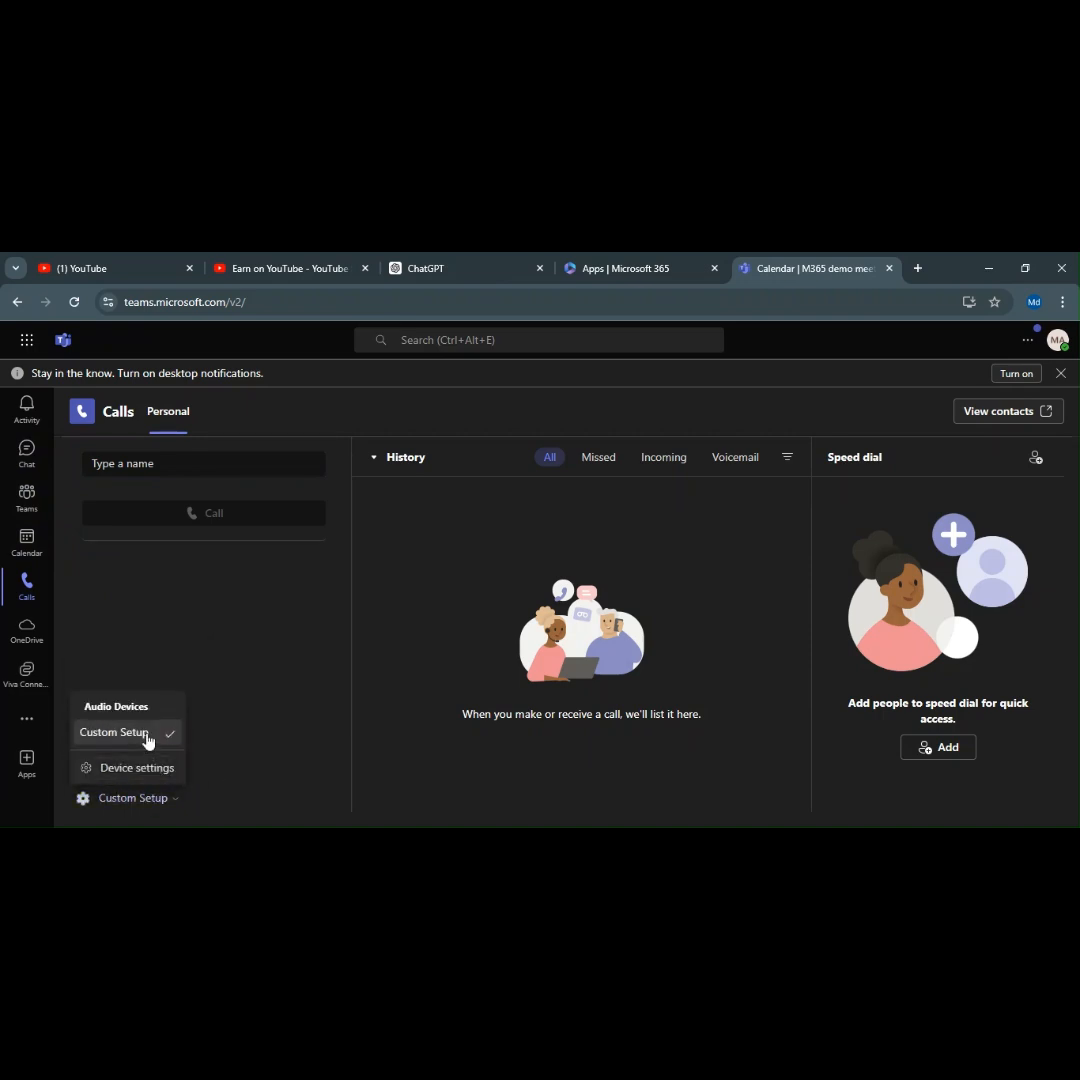
pyautogui.click(247, 733)
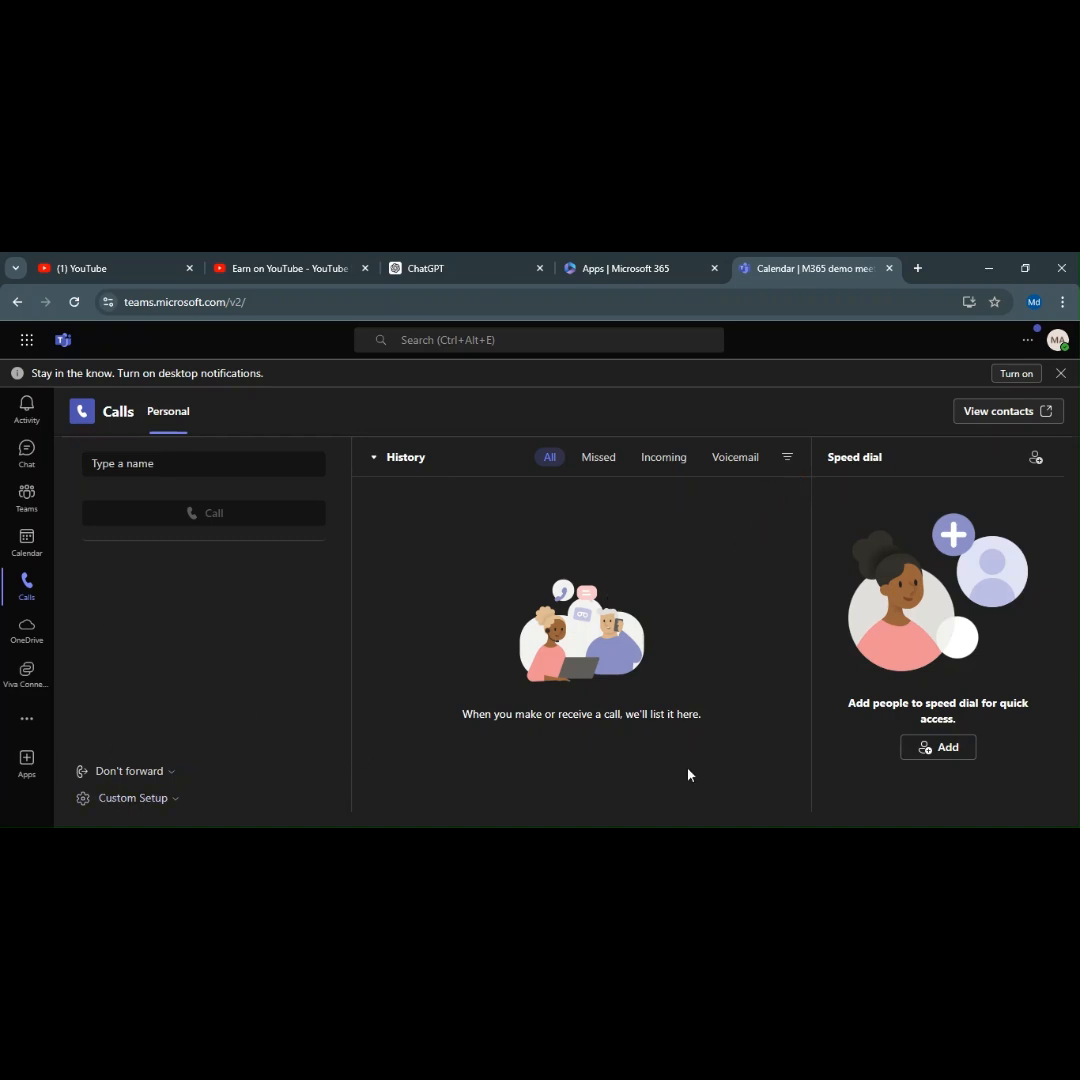
pyautogui.click(38, 634)
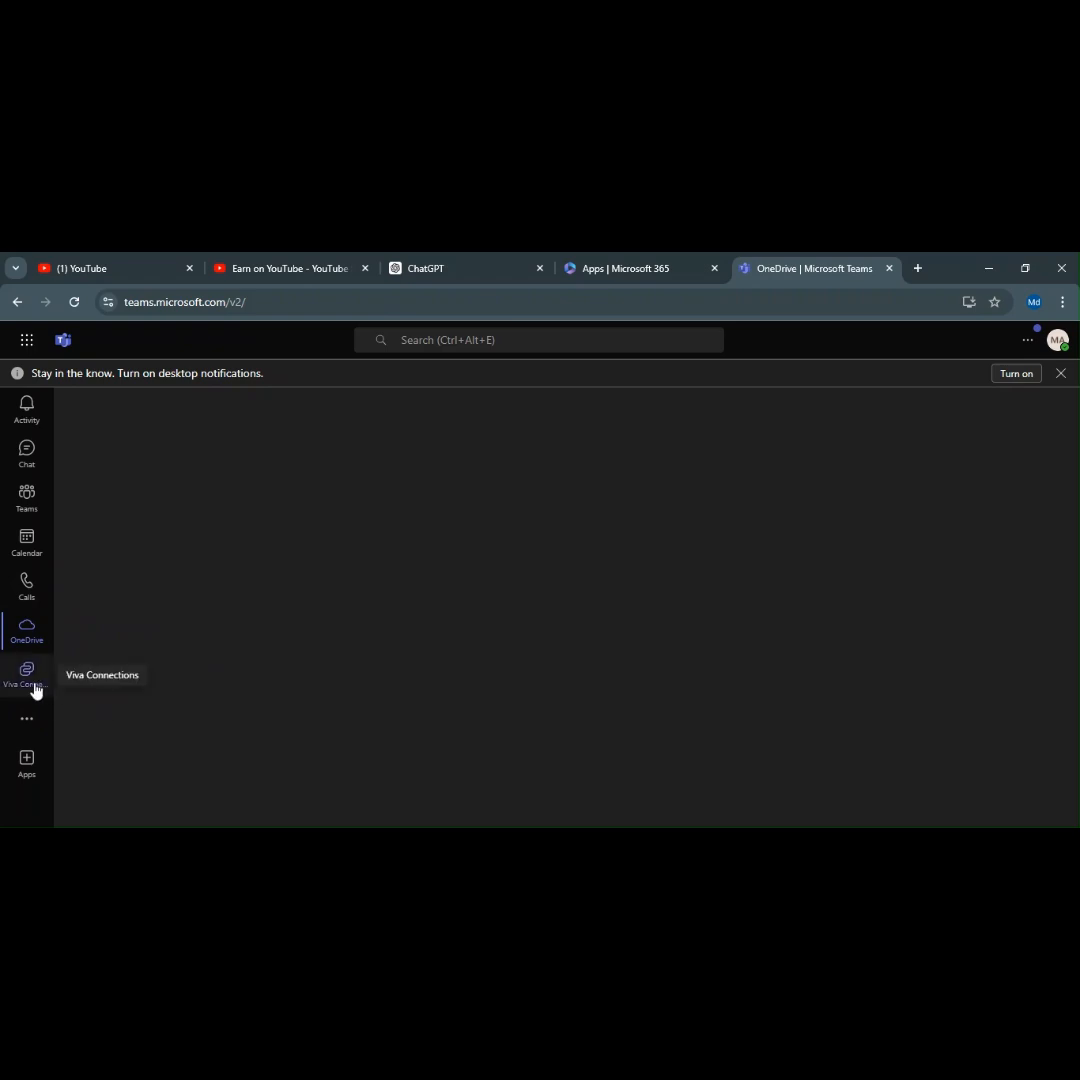
# Scroll through the View more apps grid and launch Approvals.
pyautogui.click(41, 738)
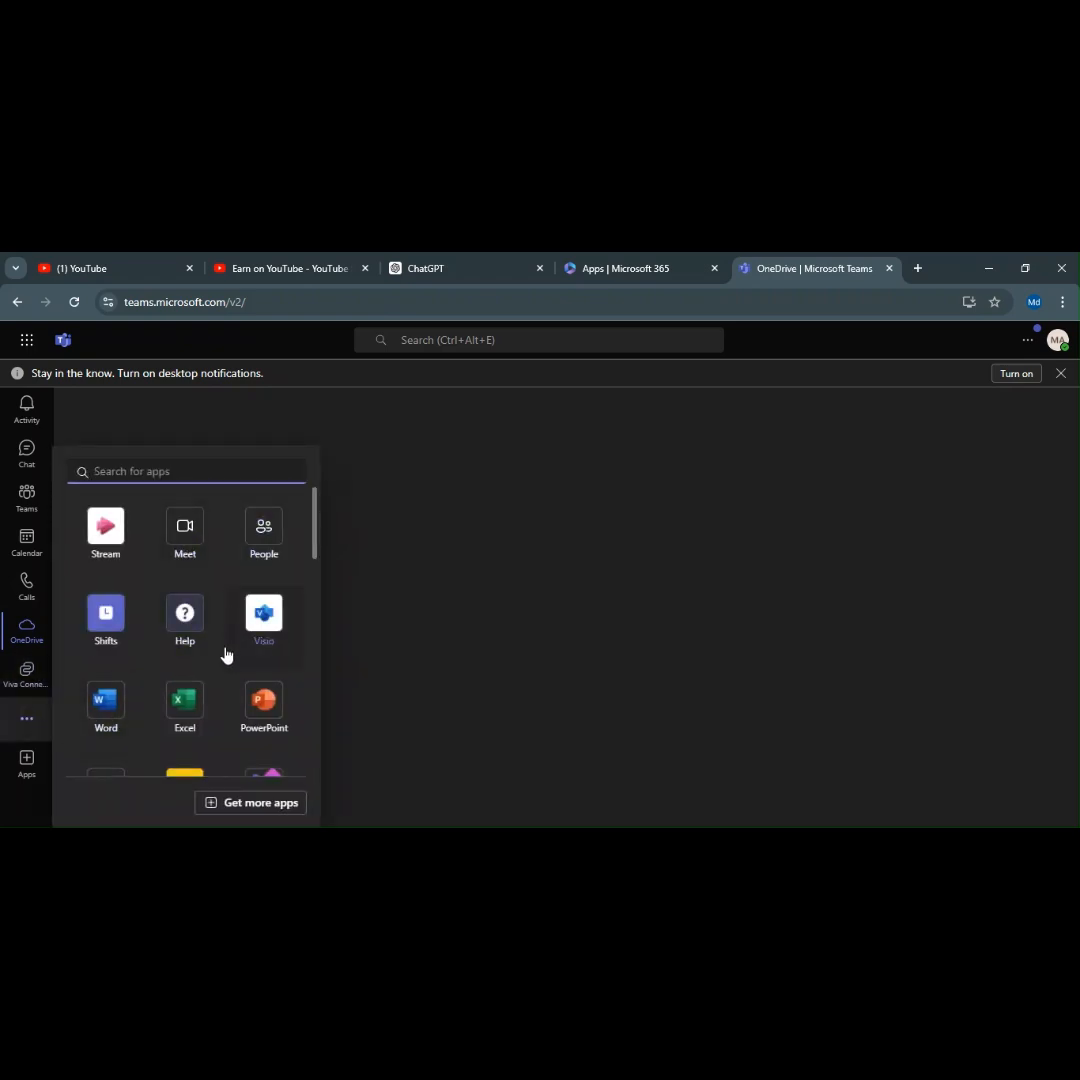
pyautogui.scroll(-3, 224, 651)
pyautogui.scroll(3, 219, 670)
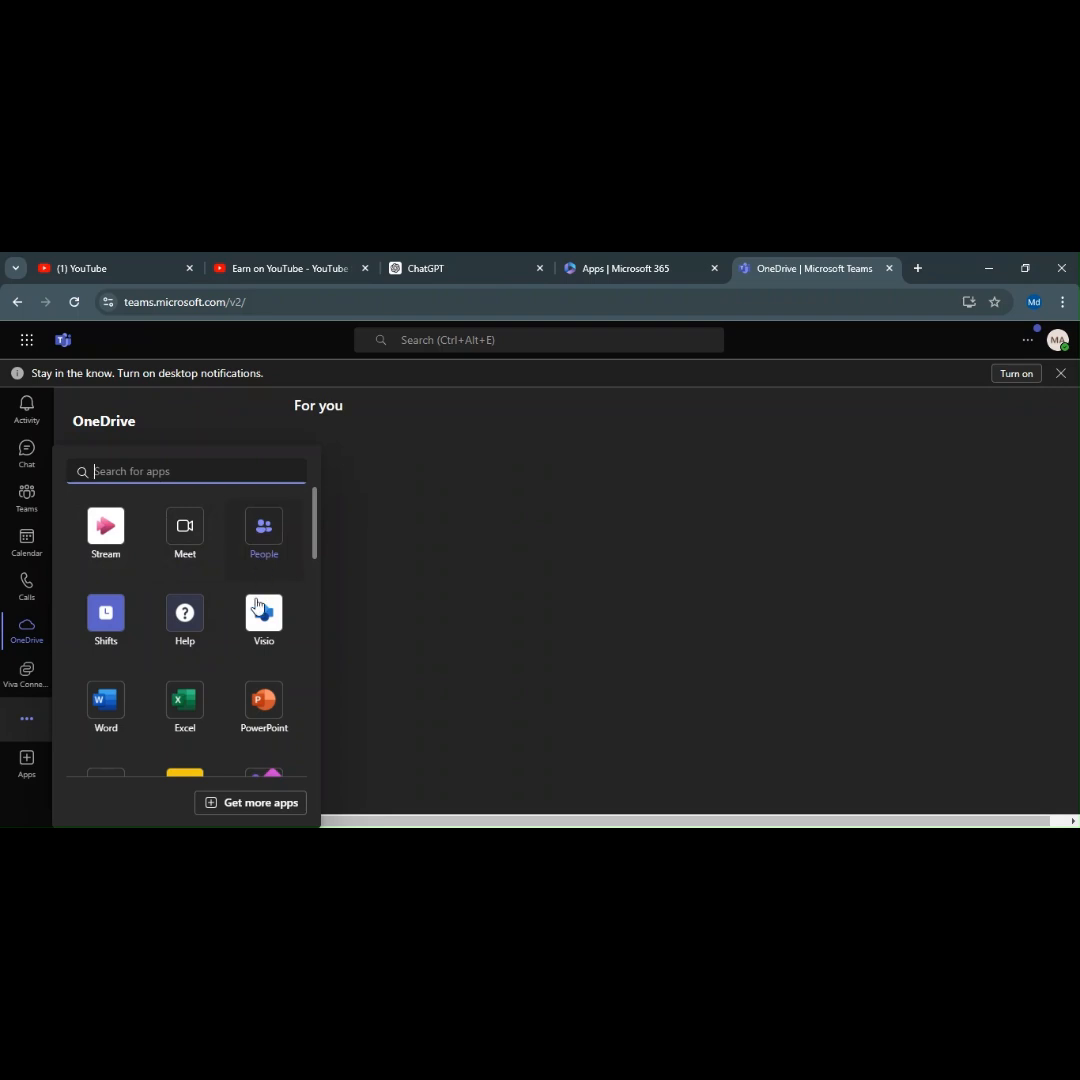
pyautogui.scroll(-1, 253, 600)
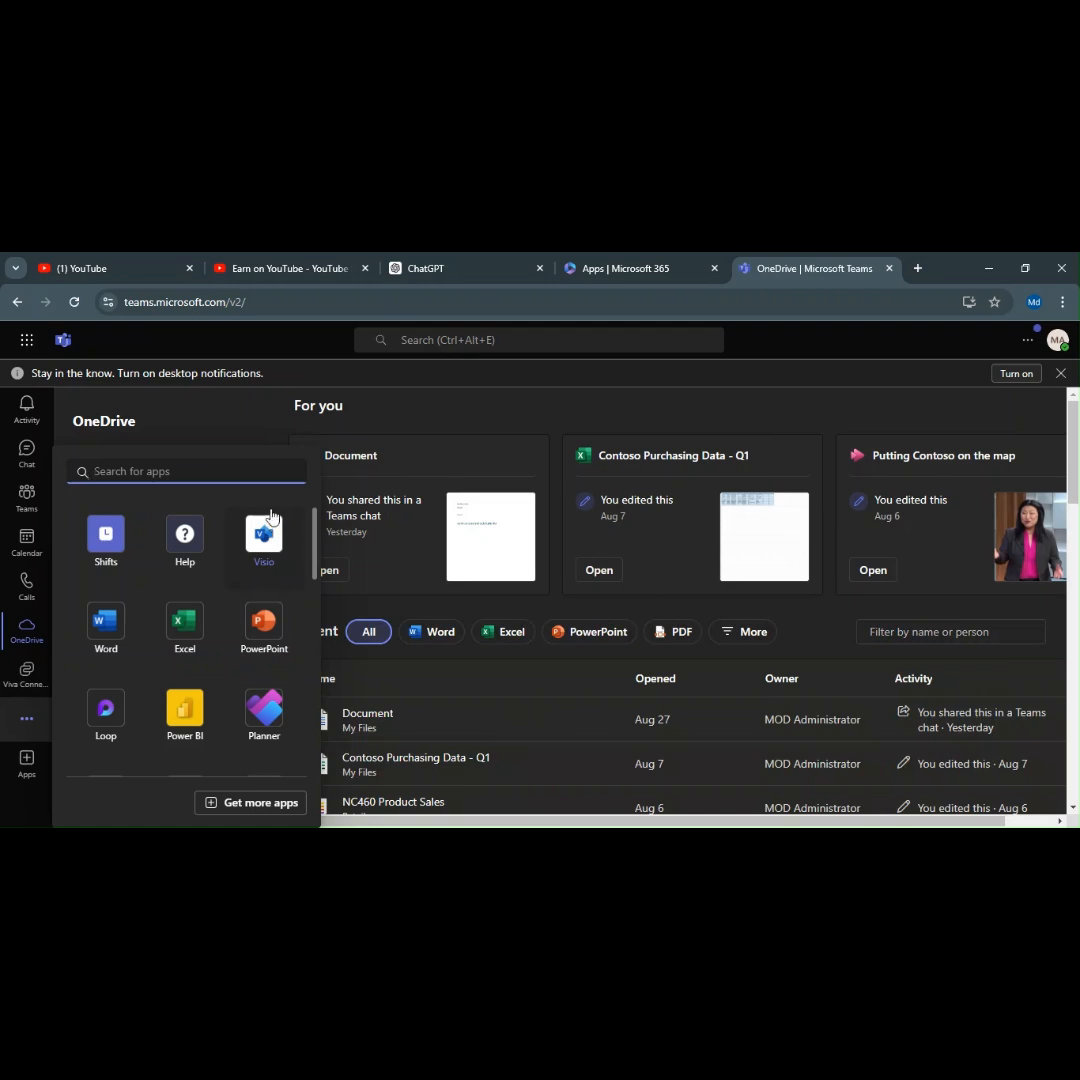
pyautogui.scroll(-5, 235, 705)
pyautogui.scroll(3, 235, 690)
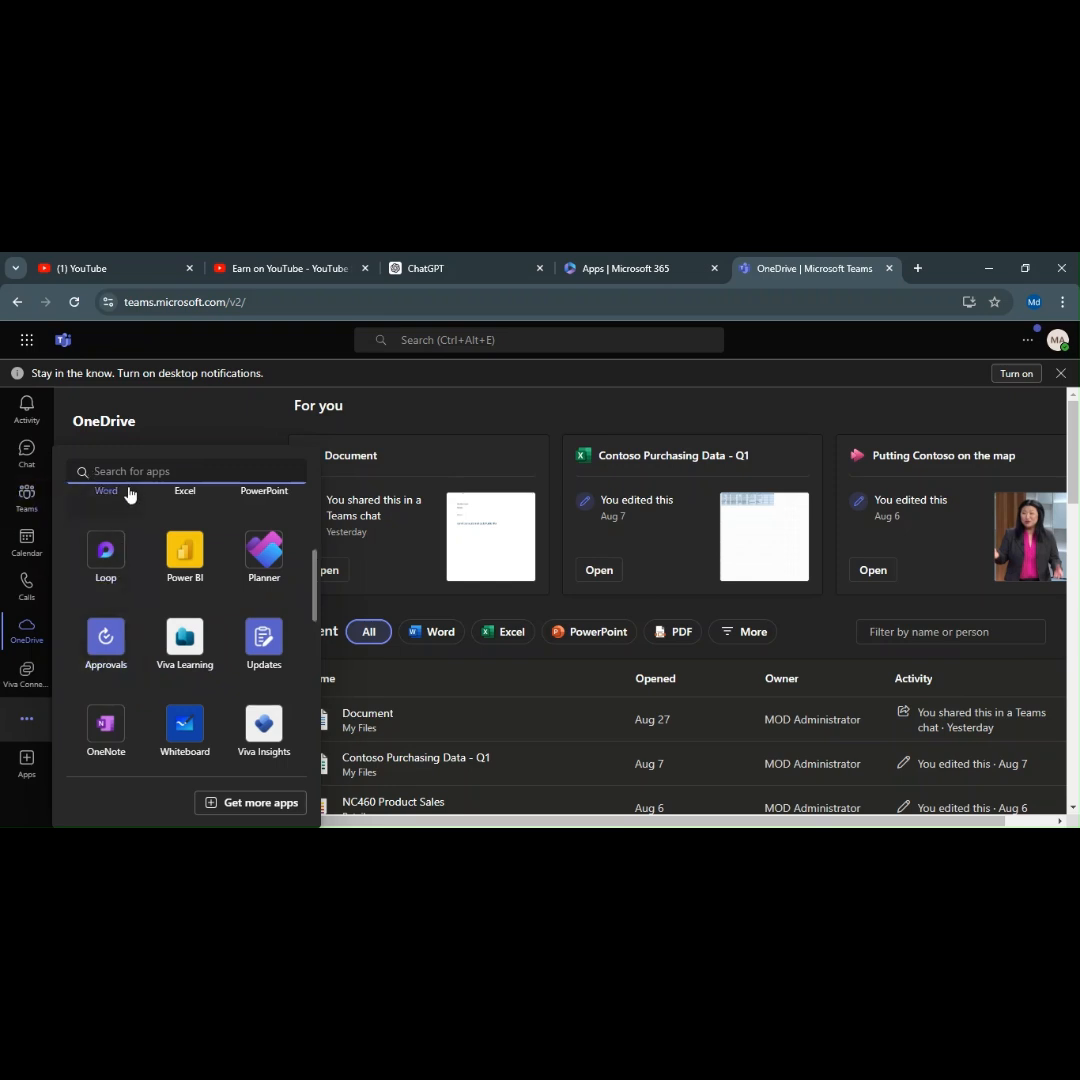
pyautogui.click(118, 643)
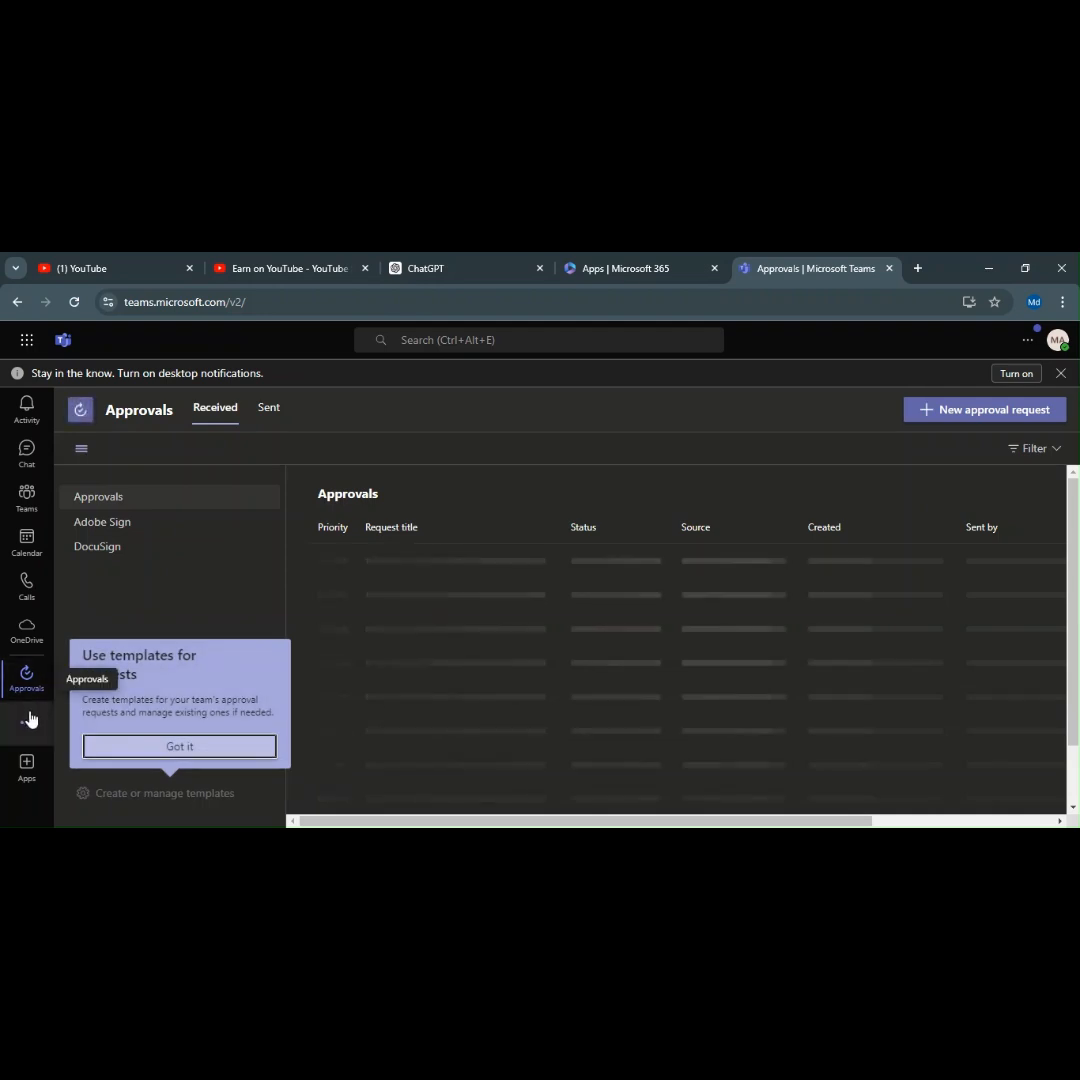
# Dismiss the templates tip, open the TechTeam group chat, and close the Teams tab with Ctrl+W.
pyautogui.click(155, 746)
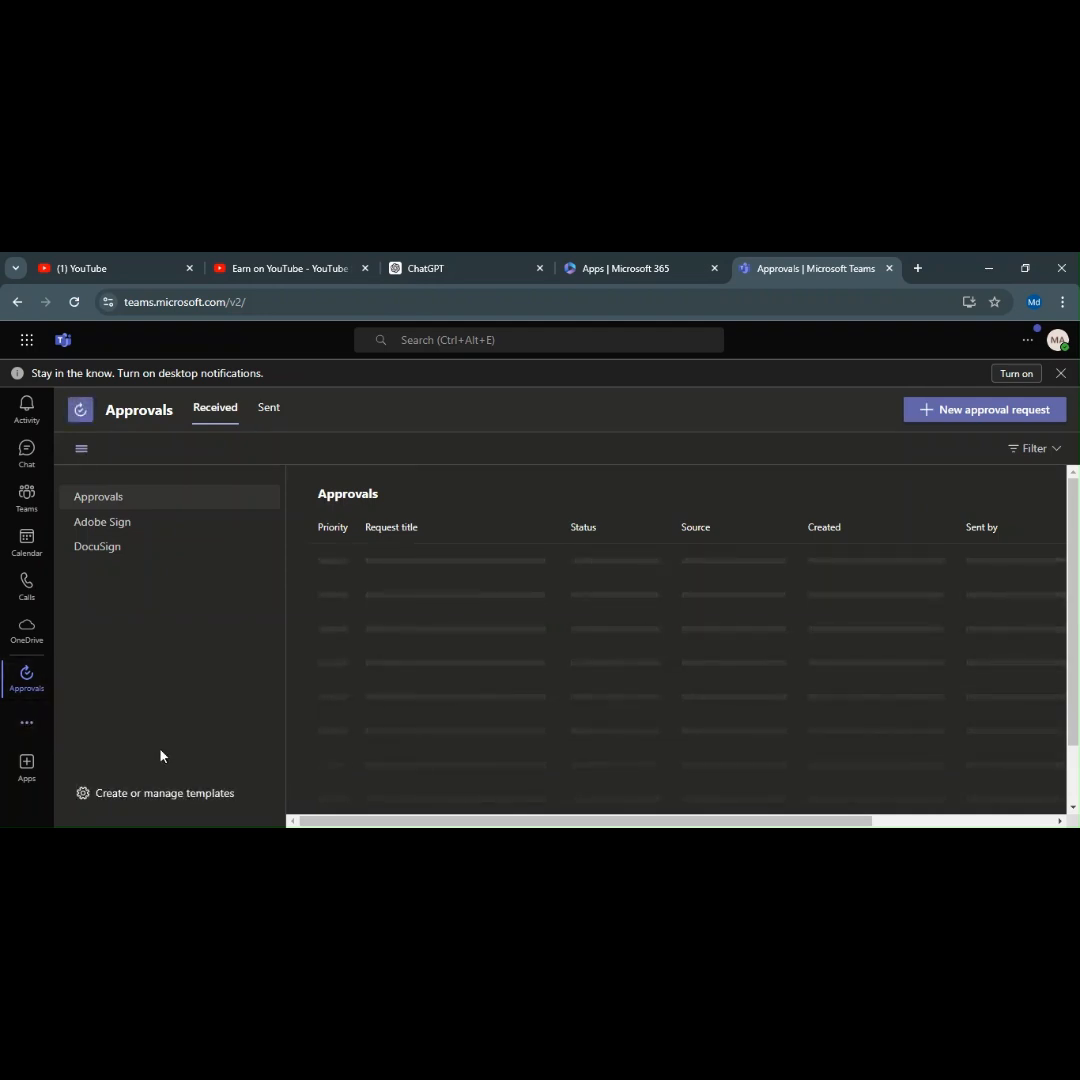
pyautogui.click(26, 724)
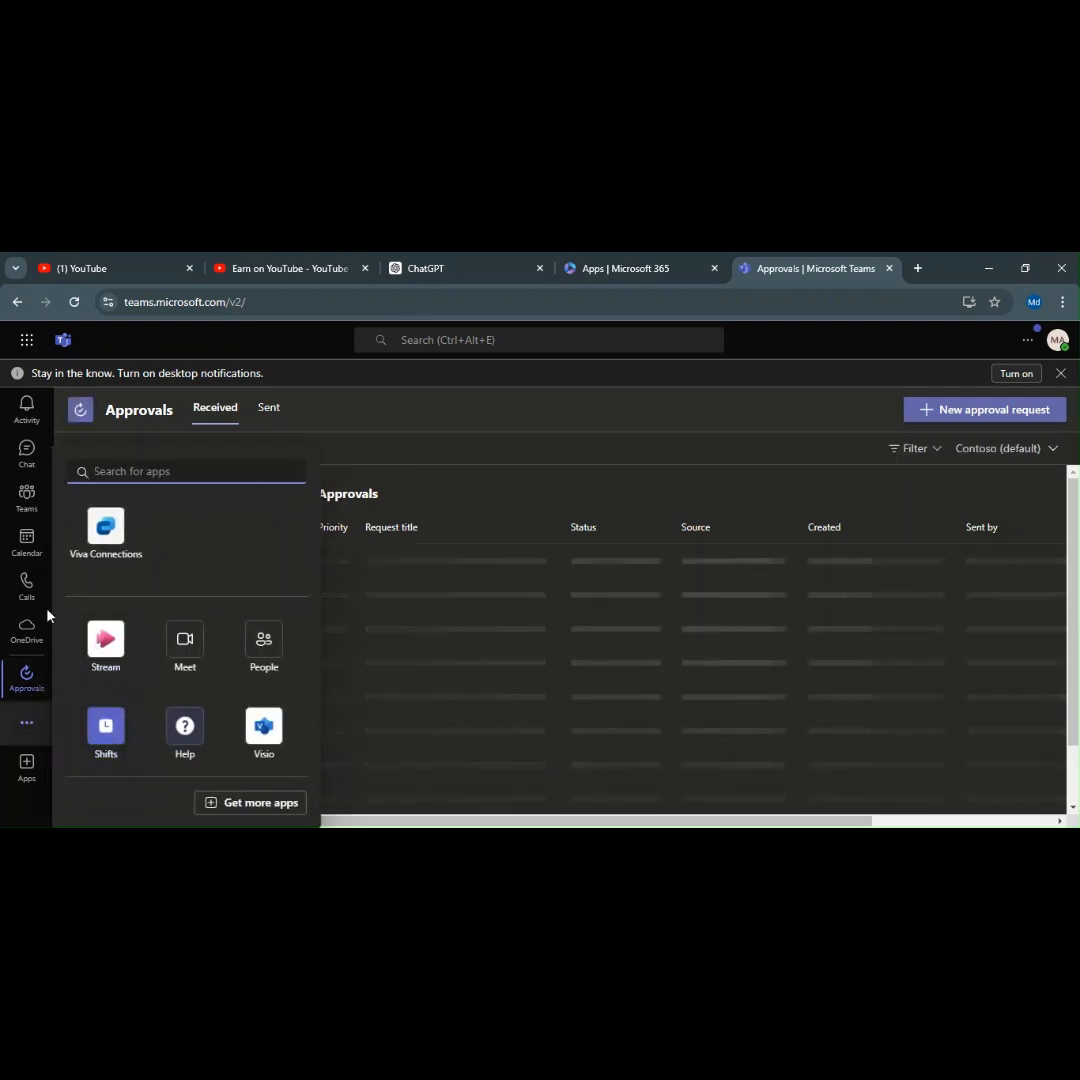
pyautogui.click(416, 405)
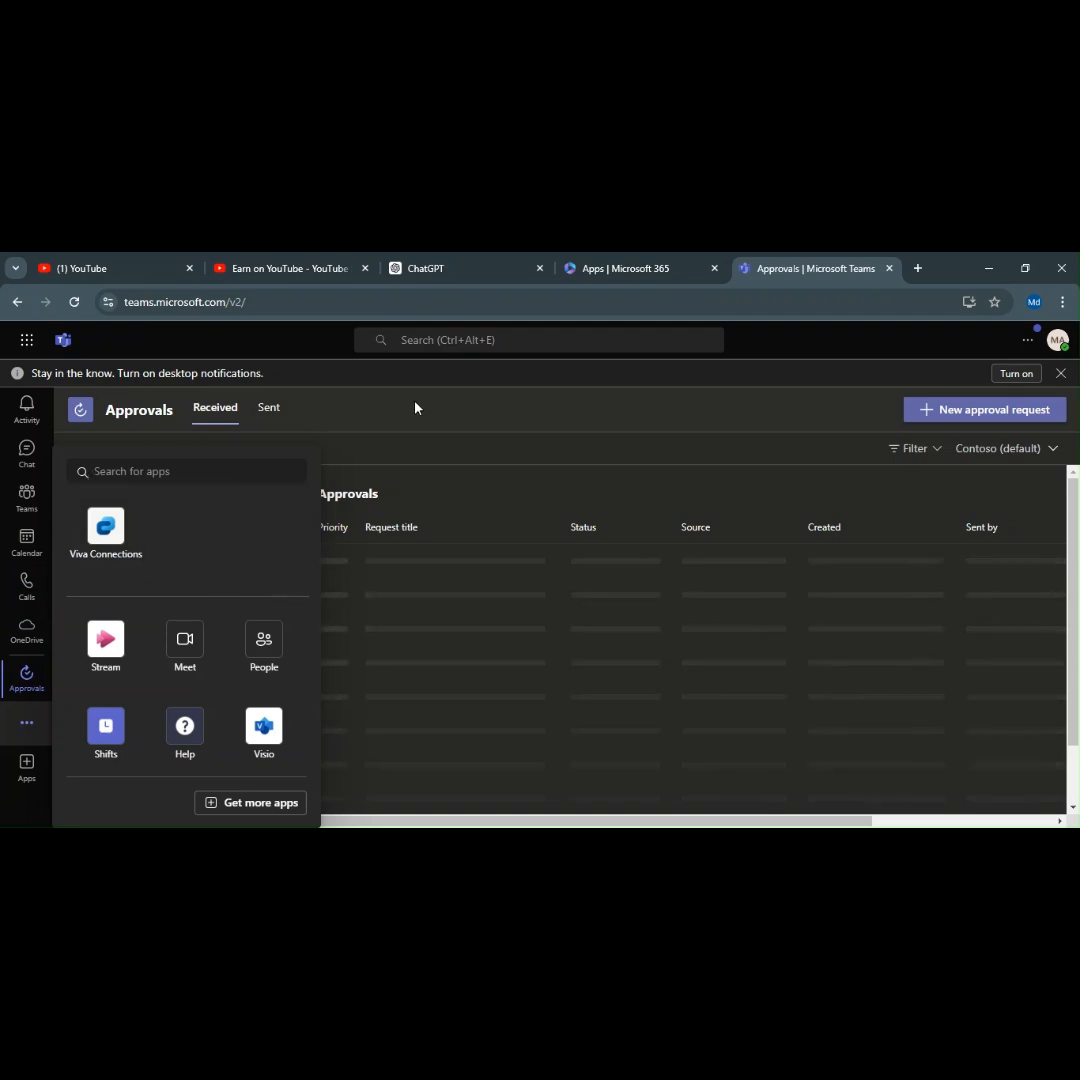
pyautogui.click(26, 452)
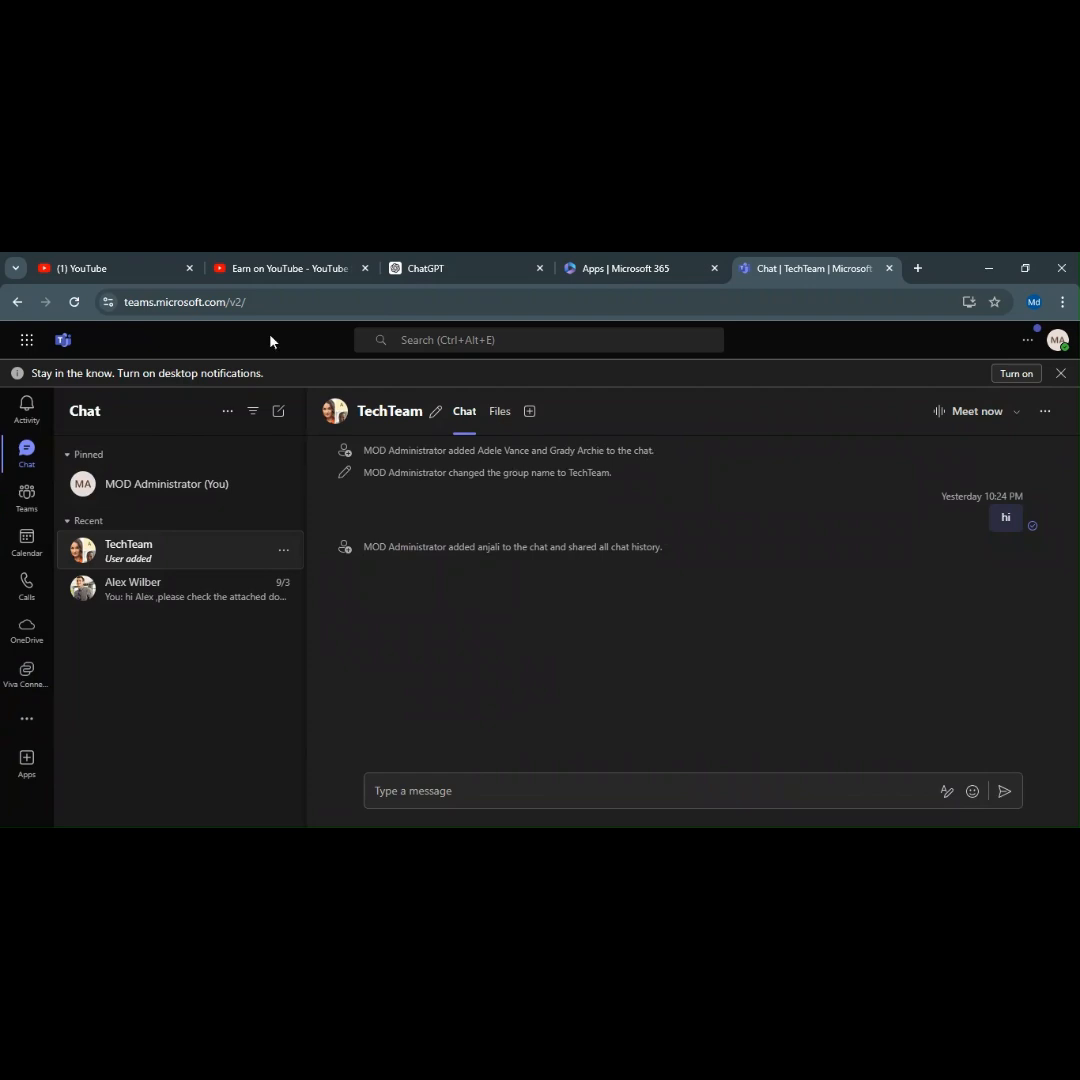
pyautogui.hotkey('ctrl', 'w')
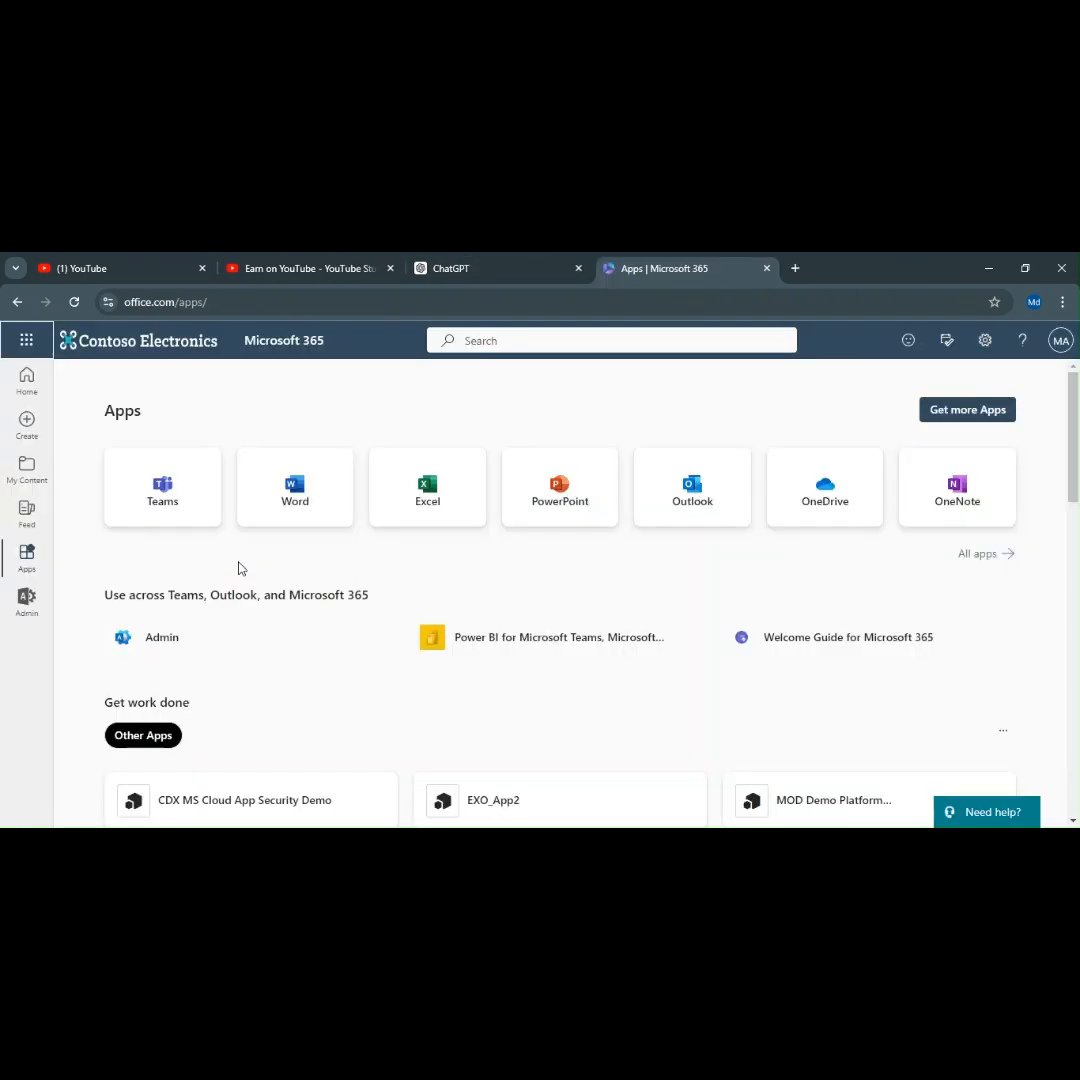